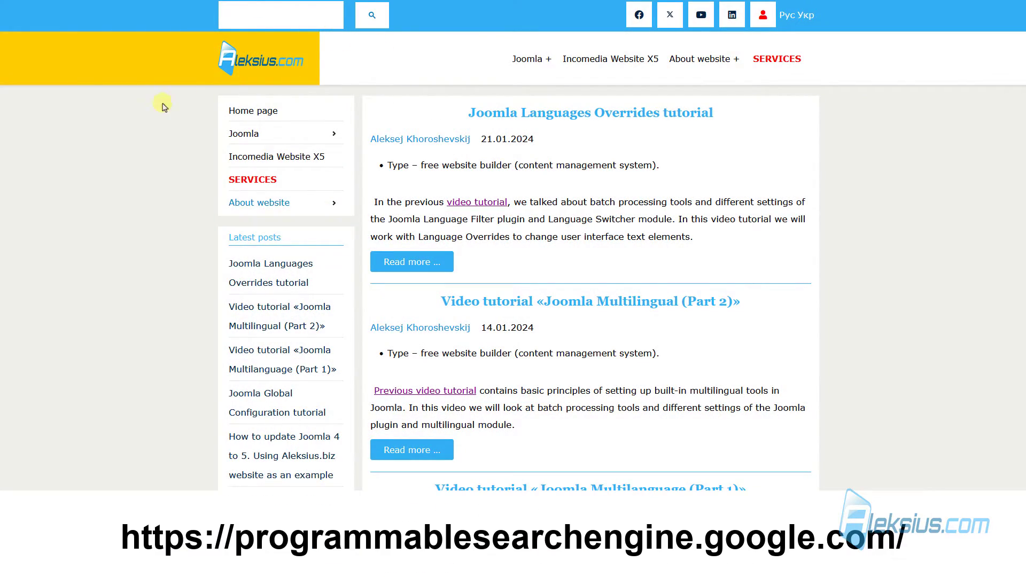
# Step: Search the Aleksius.com website for "Joomla" and close the results
pyautogui.click(285, 18)
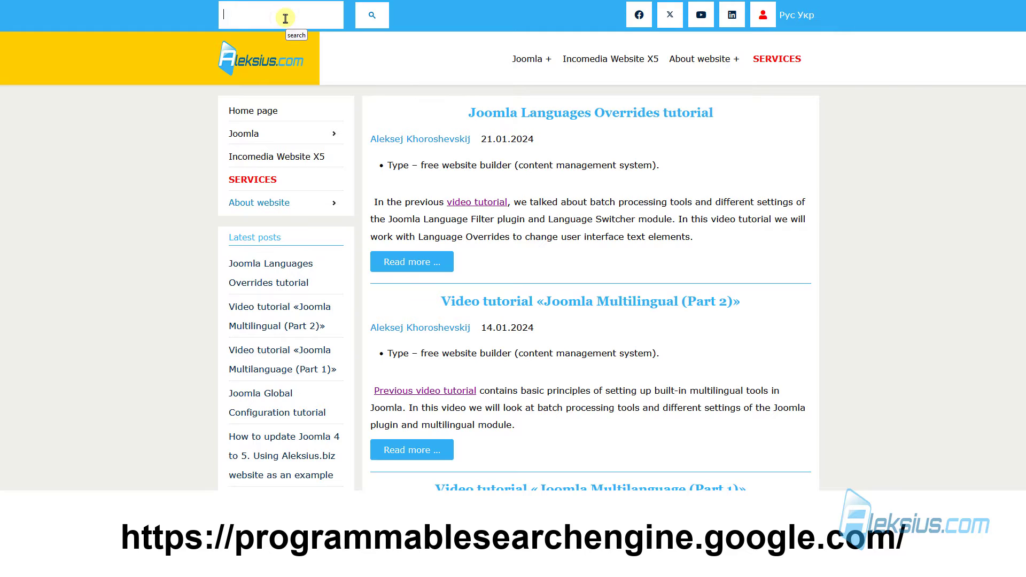
pyautogui.write('Joomla')
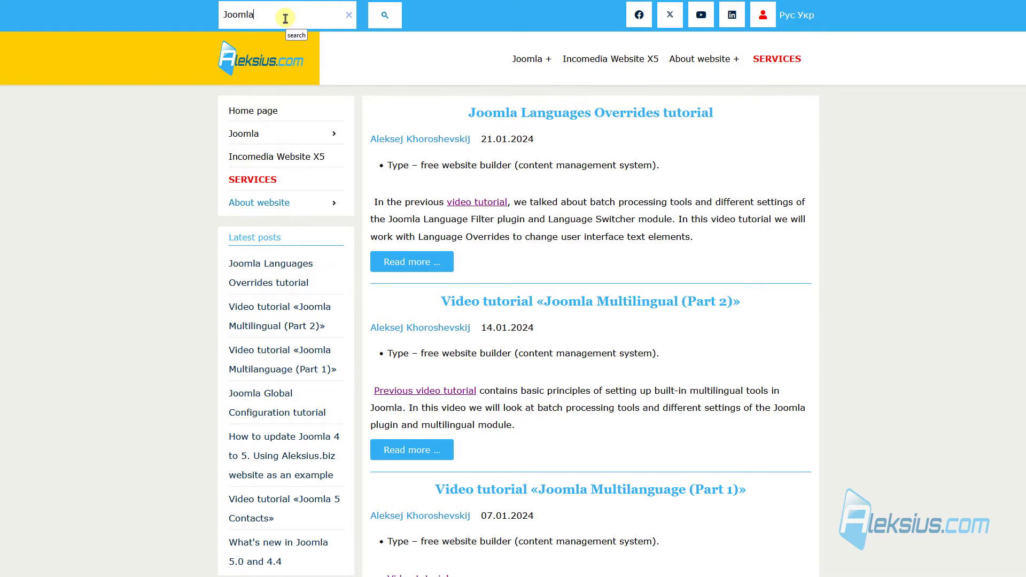
pyautogui.press('Return')
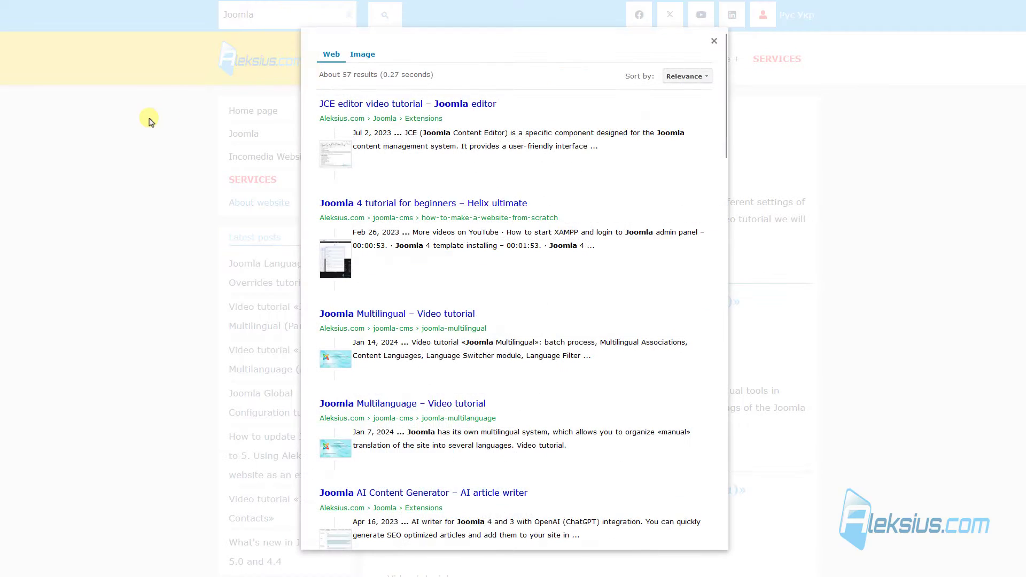
pyautogui.click(714, 41)
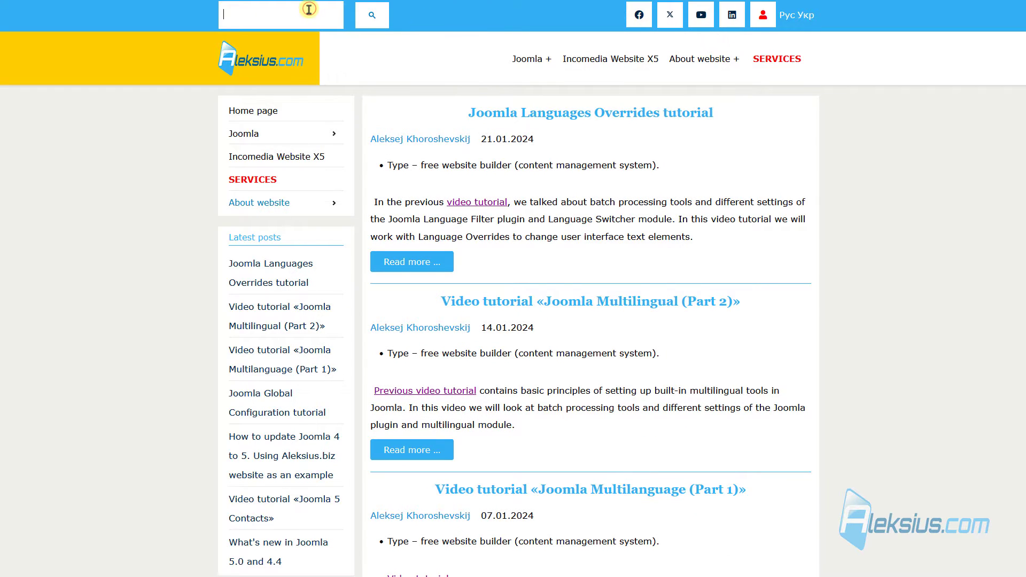
# Step: Search the site for the misspelled term "Jooomla", look through the web results and switch to the image results
pyautogui.write('Jooomla')
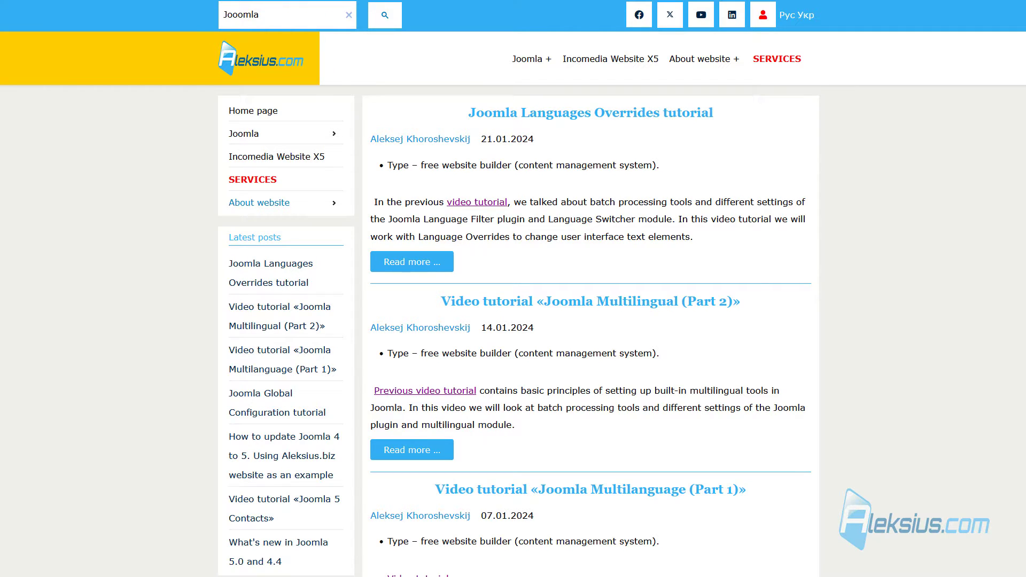
pyautogui.press('Return')
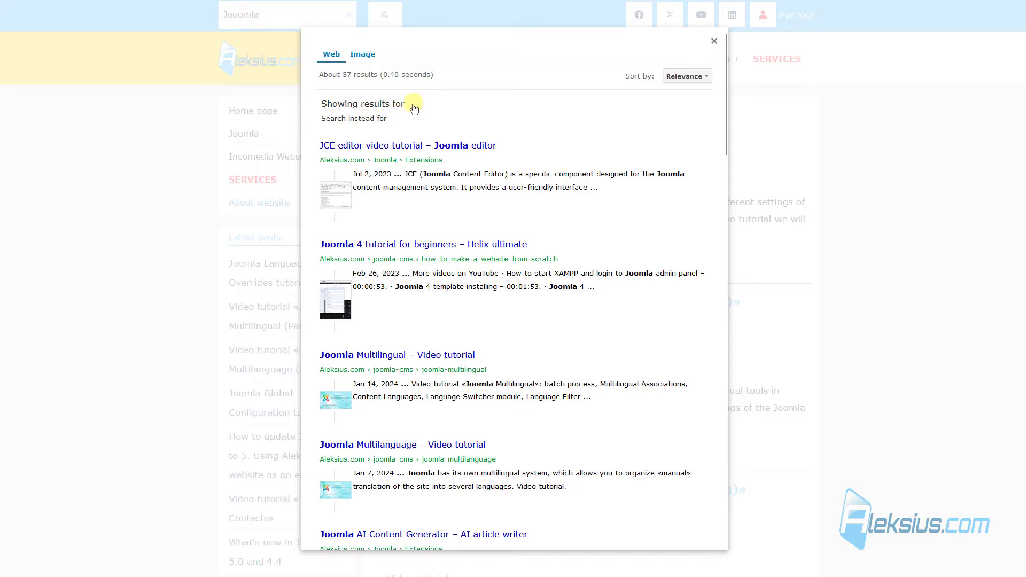
pyautogui.scroll(-7, 496, 332)
pyautogui.scroll(-20, 495, 336)
pyautogui.scroll(-4, 485, 338)
pyautogui.scroll(12, 485, 339)
pyautogui.scroll(12, 484, 339)
pyautogui.click(364, 55)
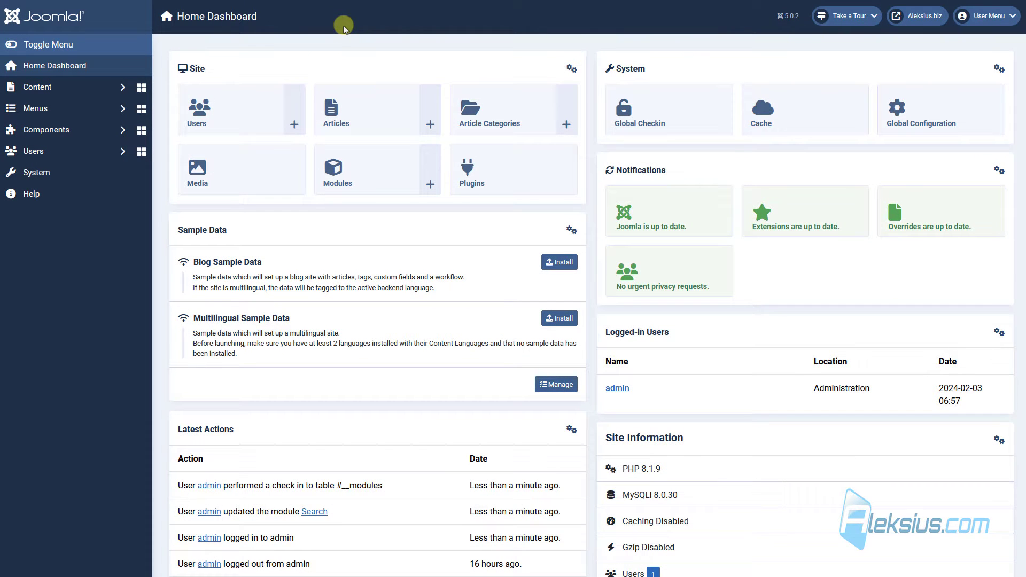
# Step: Open the Smart Search index in the Joomla administrator, run the indexer and look through the indexed content
pyautogui.click(96, 136)
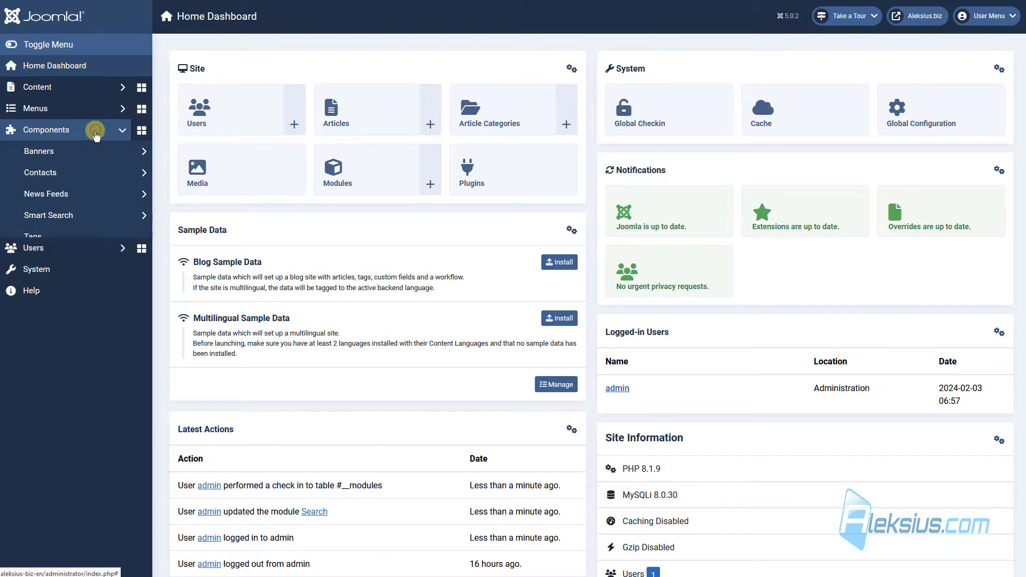
pyautogui.click(58, 222)
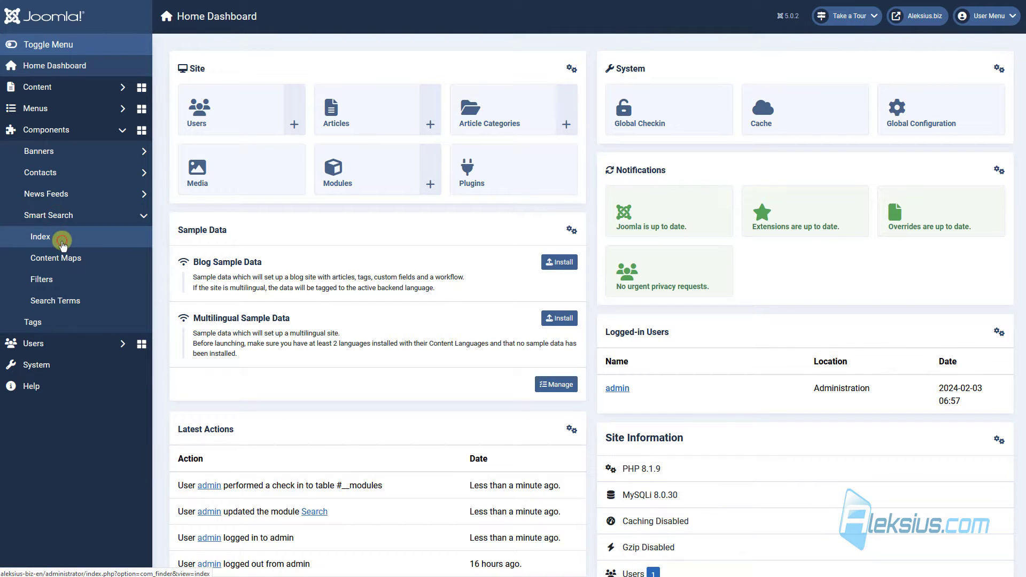
pyautogui.click(62, 242)
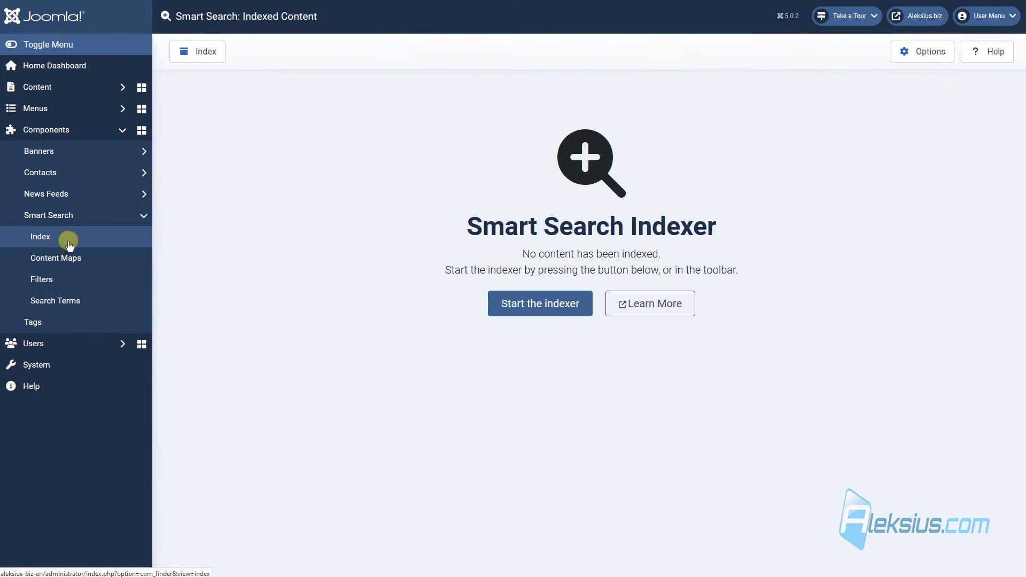
pyautogui.click(208, 65)
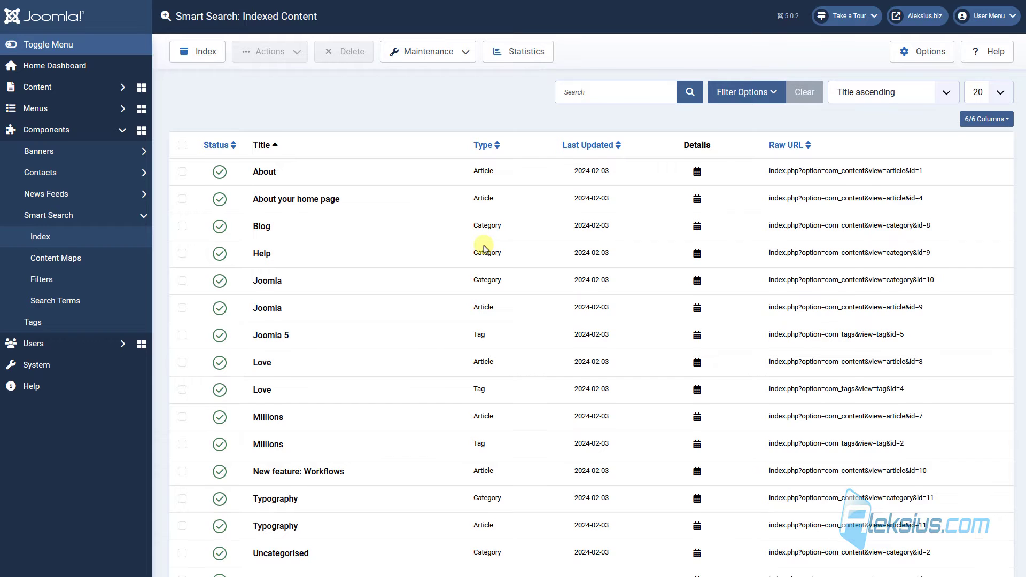
pyautogui.scroll(-4, 484, 249)
pyautogui.scroll(4, 484, 249)
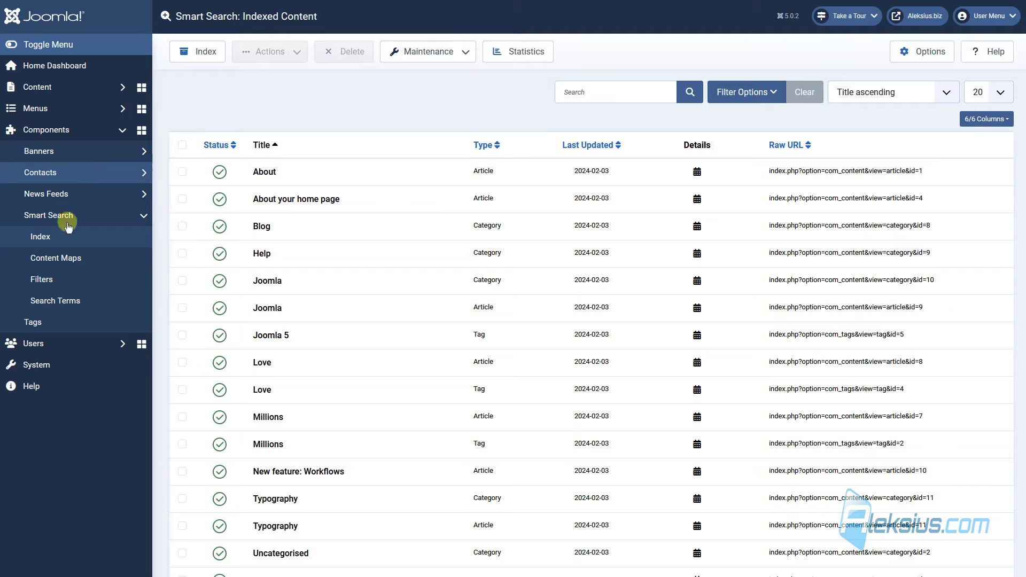
# Step: Create a new site module of the Smart Search type, filtering the module types by "search"
pyautogui.click(66, 363)
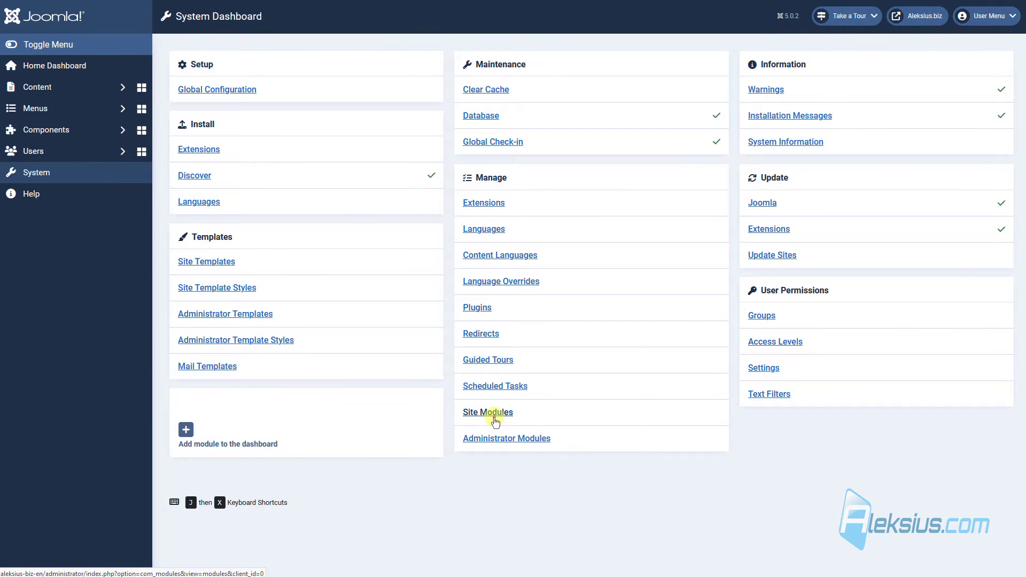
pyautogui.click(488, 410)
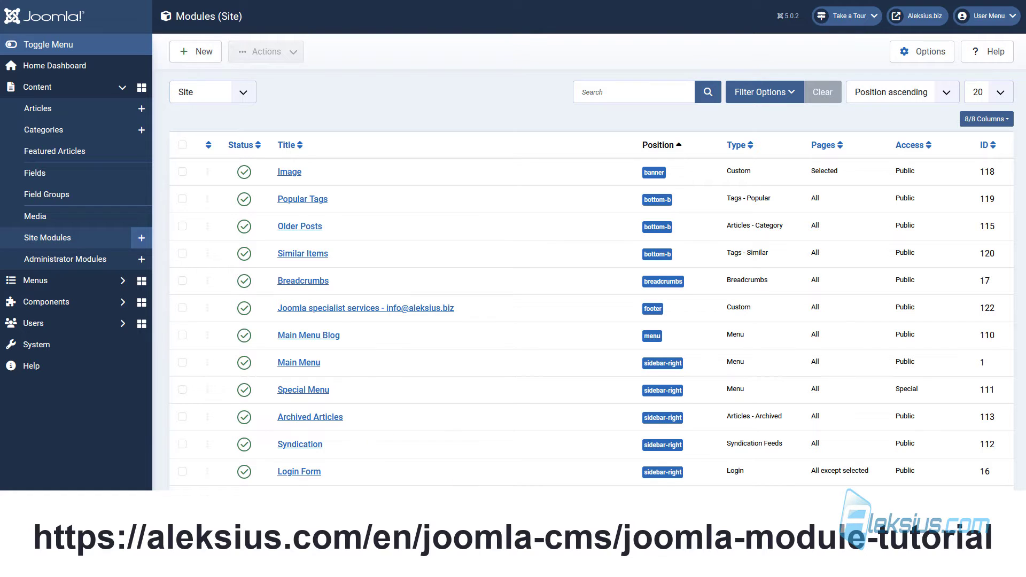
pyautogui.click(211, 54)
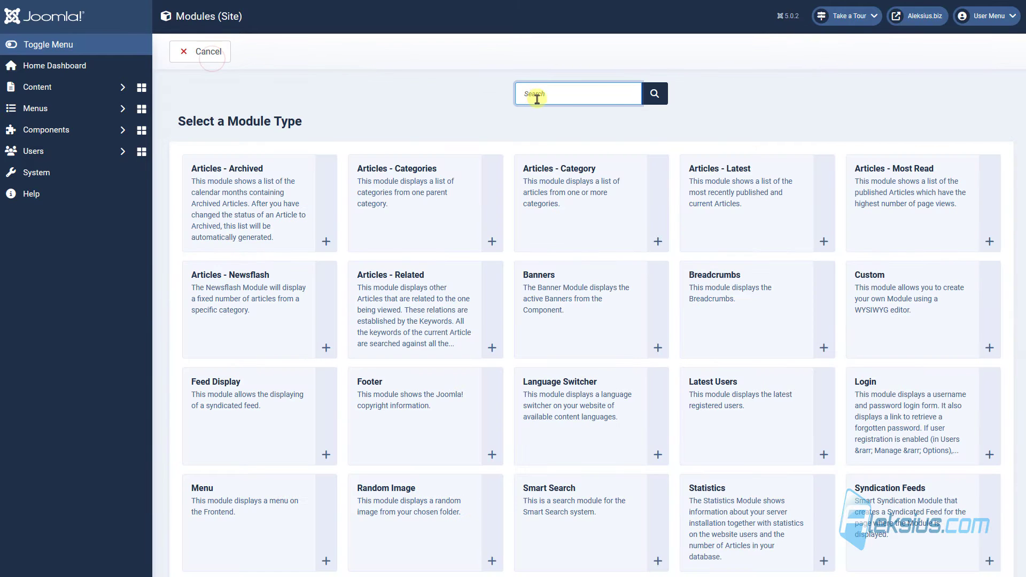
pyautogui.write('search')
pyautogui.click(420, 183)
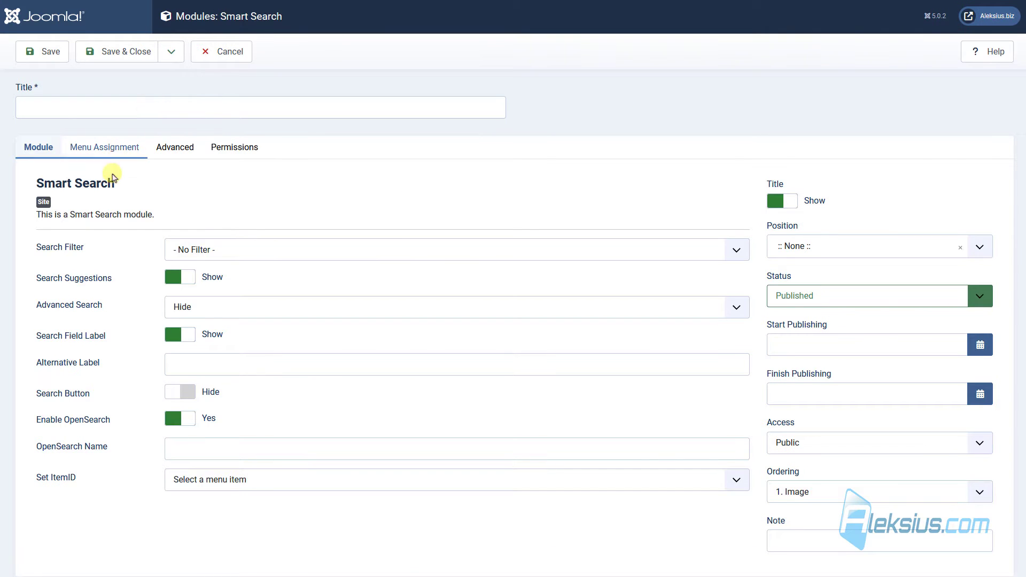
# Step: Assign the new module to the search position and hide its title on the site
pyautogui.click(823, 252)
pyautogui.write('search')
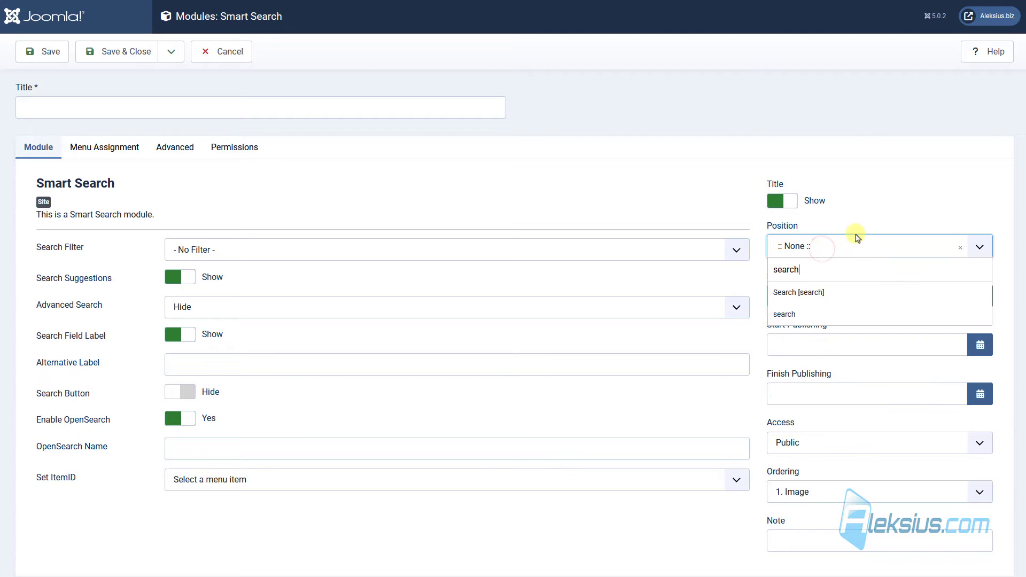
pyautogui.click(799, 316)
pyautogui.click(783, 202)
# Step: Title the module Smart Search, copying the text from the module type heading
pyautogui.tripleClick(111, 182)
pyautogui.hotkey('ctrl', 'c')
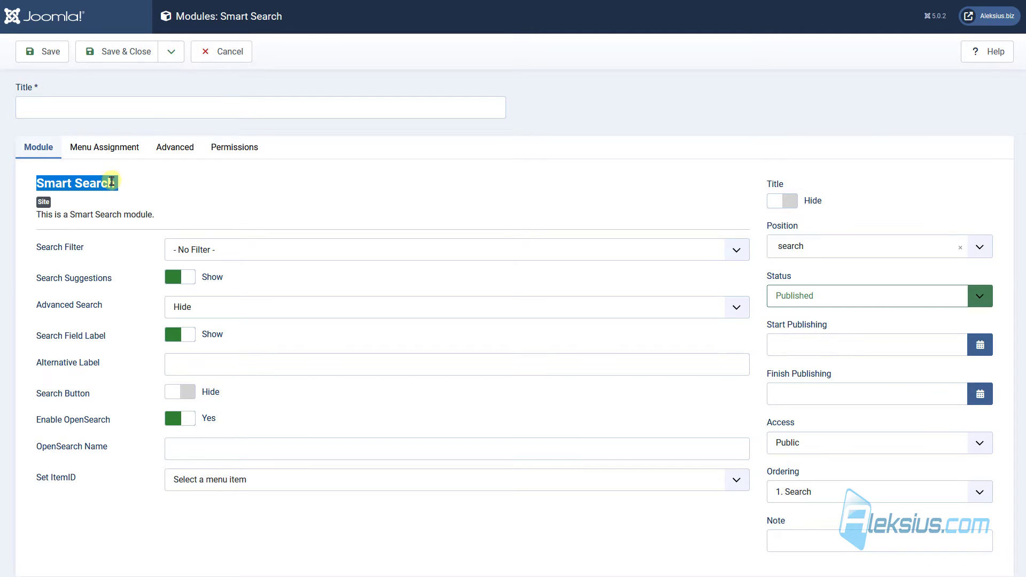
pyautogui.click(142, 111)
pyautogui.hotkey('ctrl', 'v')
pyautogui.click(507, 78)
# Step: Check the module's menu assignment, save the module and view the search box on the site front end
pyautogui.click(114, 149)
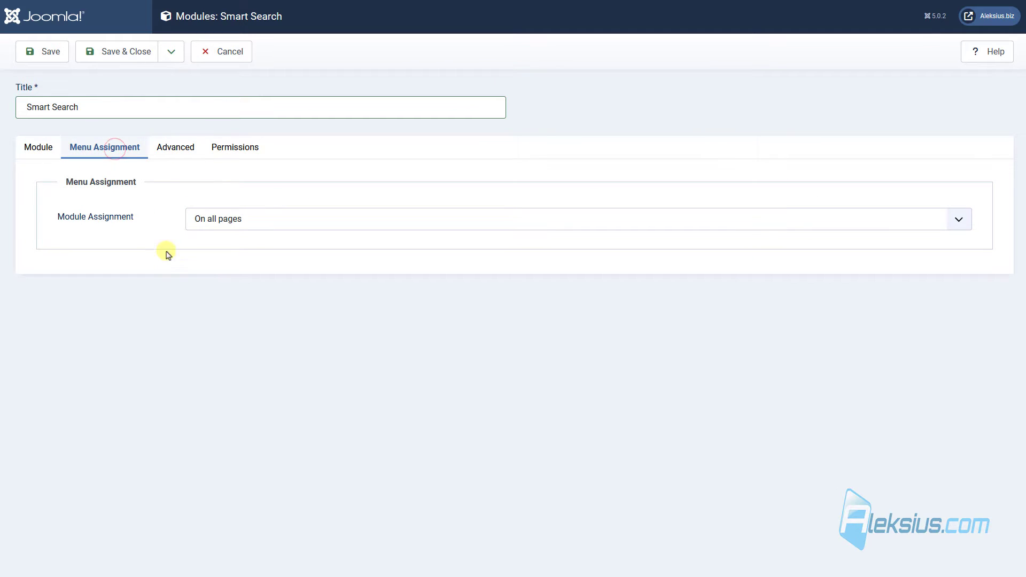
pyautogui.click(39, 151)
pyautogui.click(60, 53)
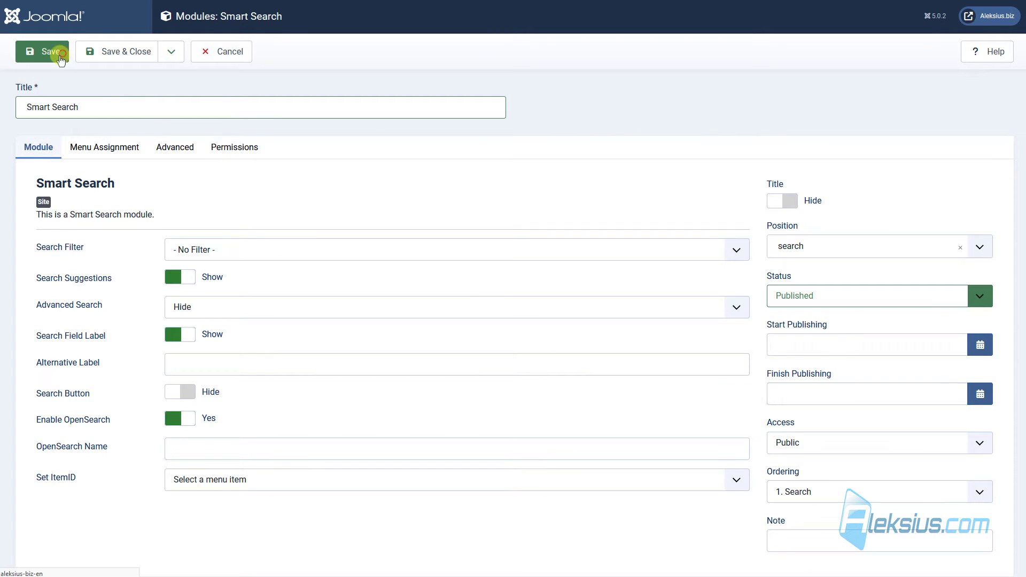
pyautogui.click(294, 8)
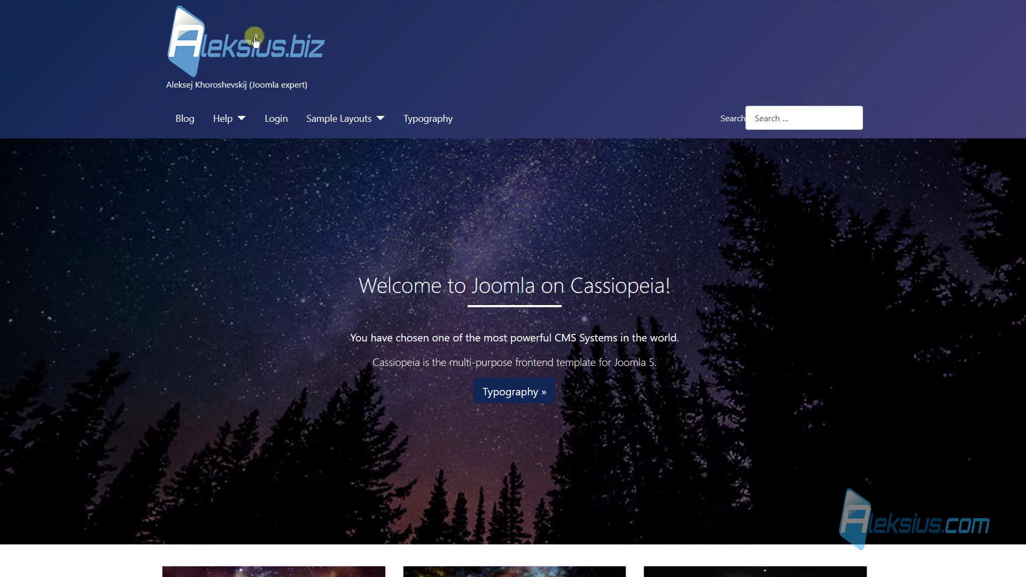
pyautogui.click(120, 5)
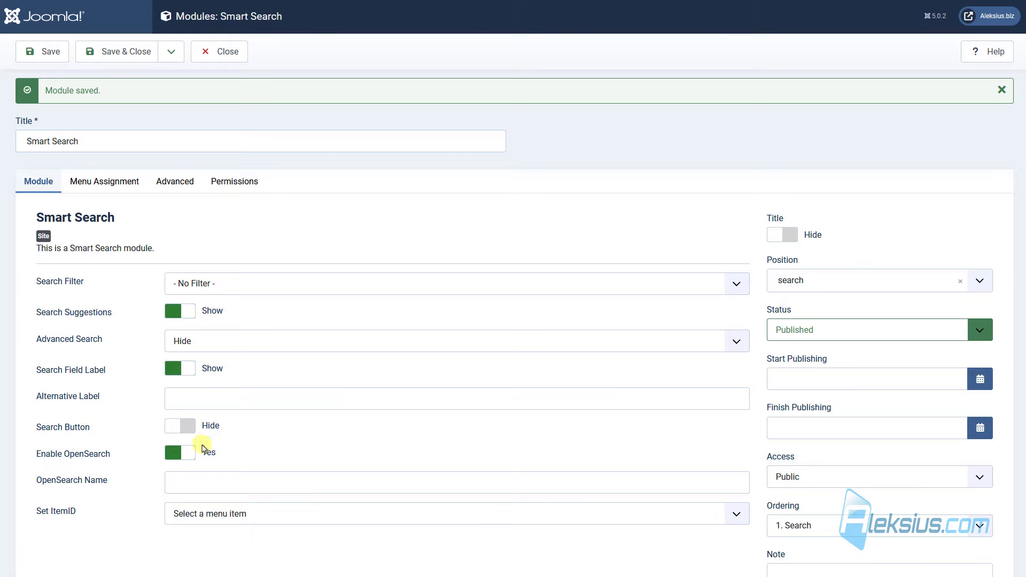
# Step: Hide the search field label and show the search button in the Smart Search module, saving and closing it
pyautogui.click(191, 369)
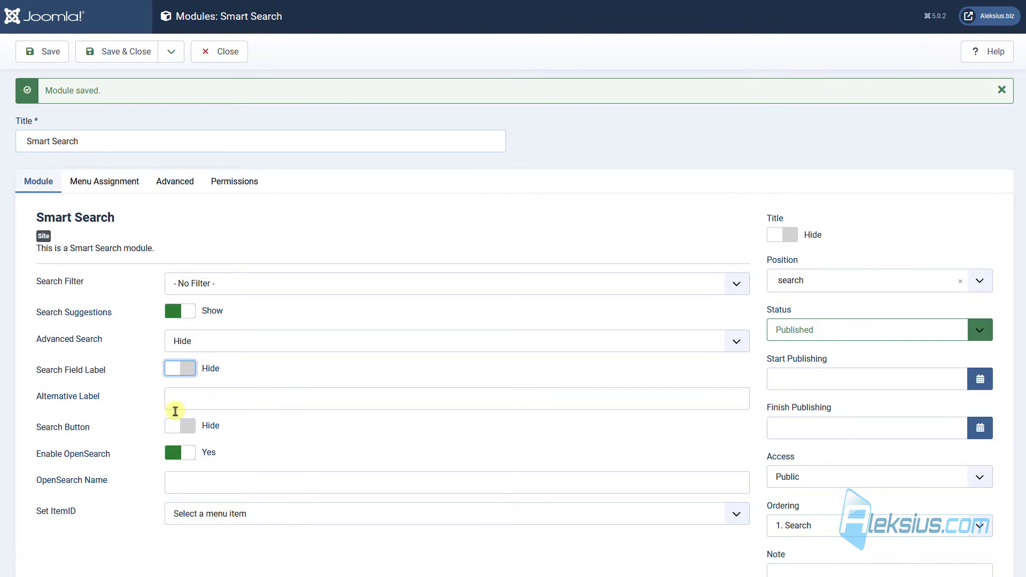
pyautogui.click(184, 426)
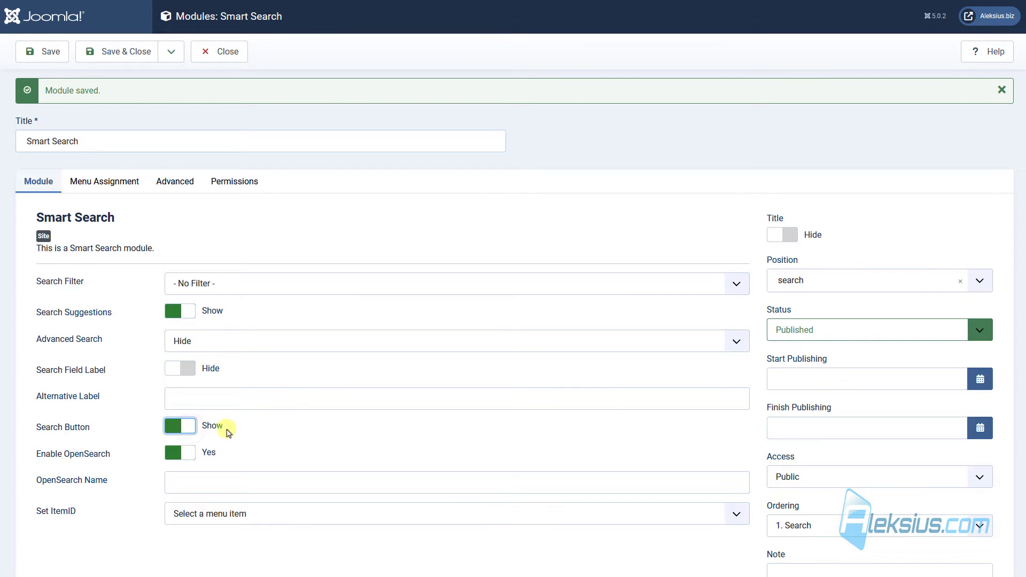
pyautogui.click(62, 56)
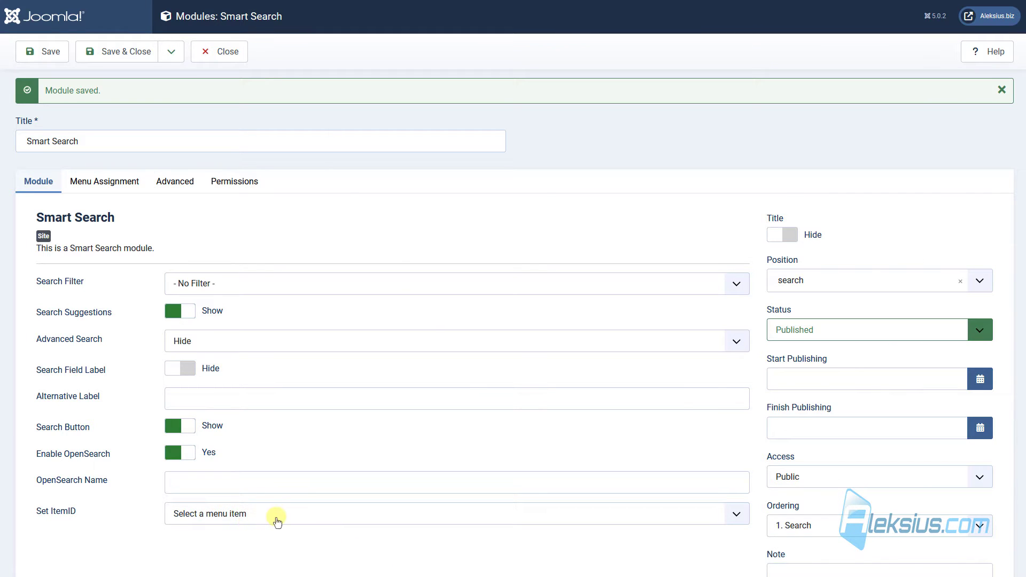
pyautogui.click(127, 52)
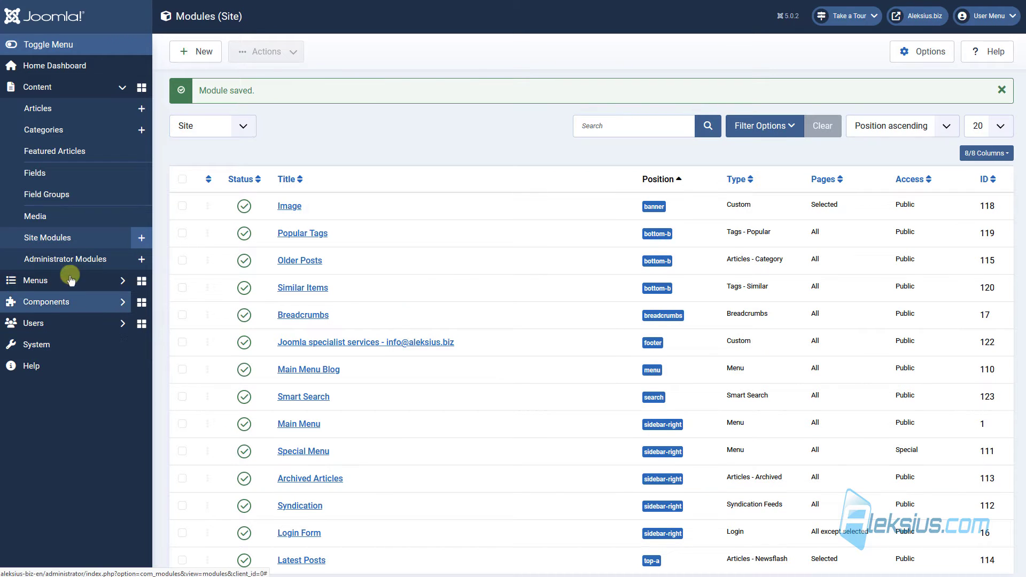
# Step: Start a new item in Main Menu Blog with the Smart Search menu item type Search
pyautogui.click(65, 282)
pyautogui.click(59, 188)
pyautogui.click(190, 51)
pyautogui.click(708, 201)
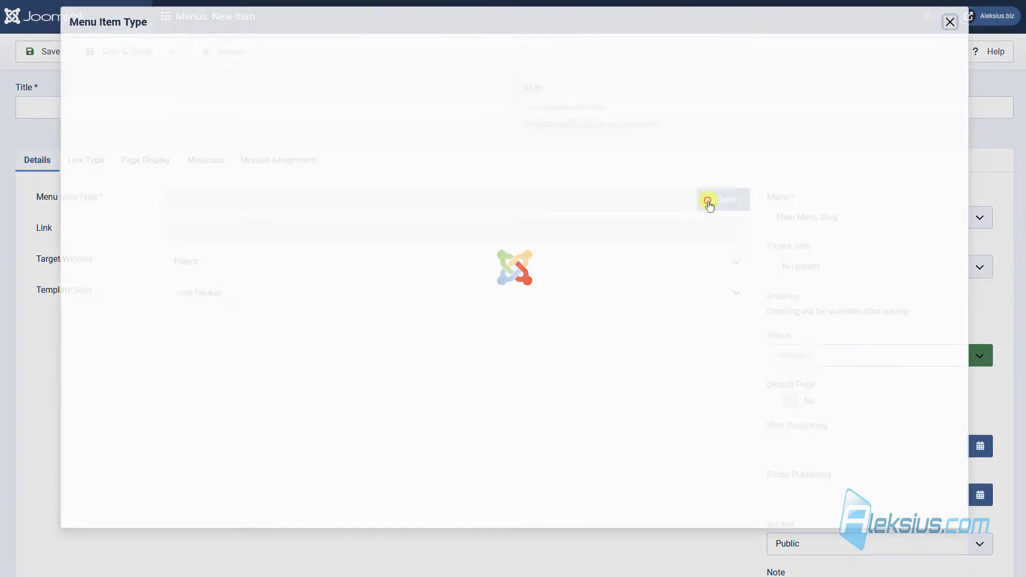
pyautogui.click(129, 234)
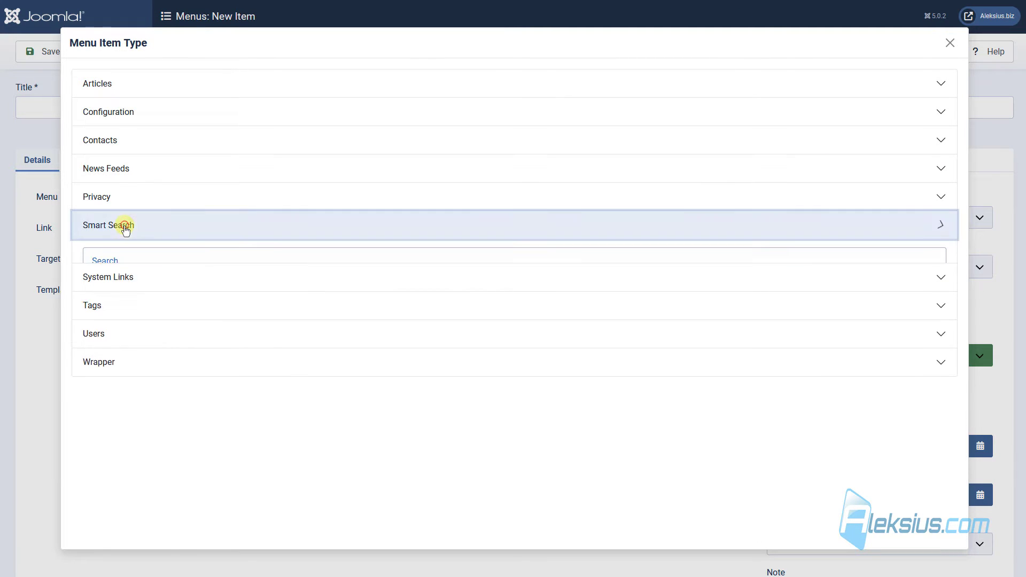
pyautogui.click(112, 264)
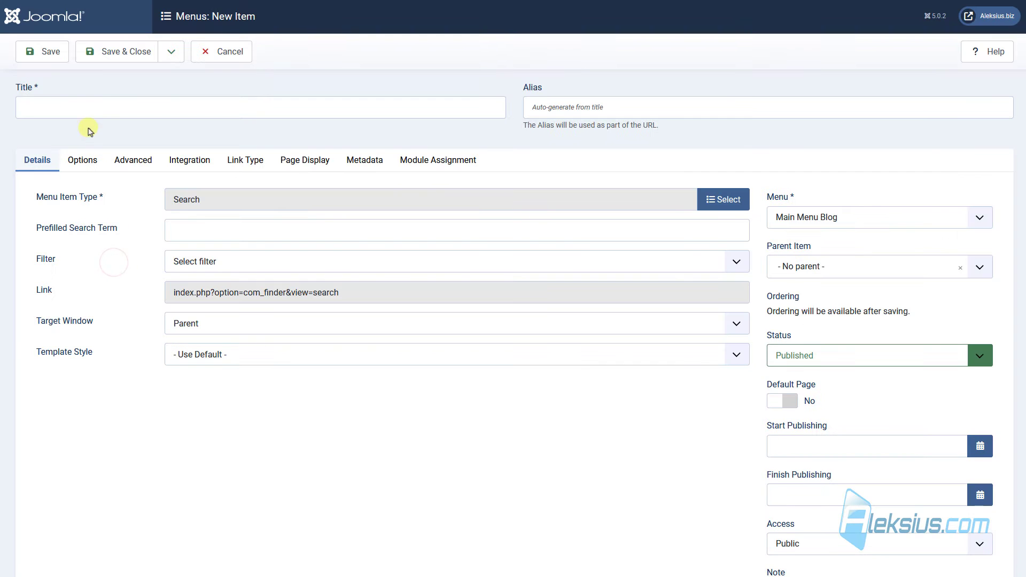
# Step: Title the menu item Smart Search, save it and close it
pyautogui.click(86, 106)
pyautogui.write('Smart Search')
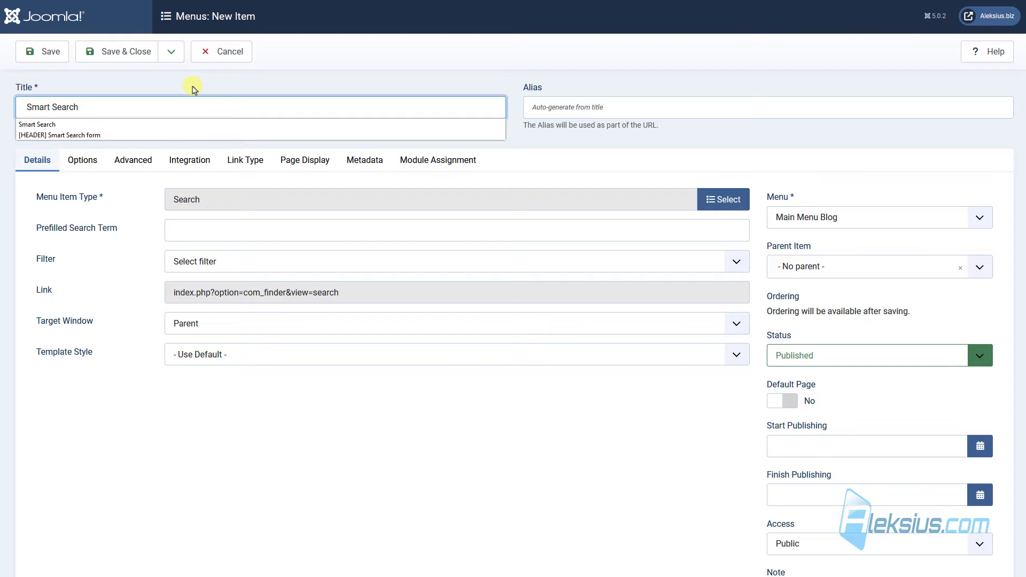
pyautogui.click(51, 55)
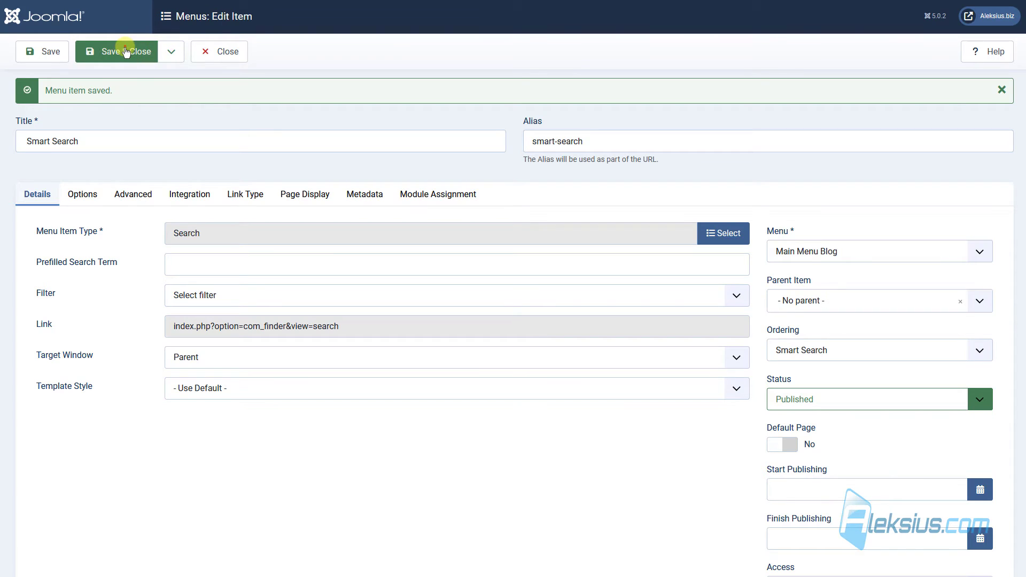
pyautogui.click(125, 52)
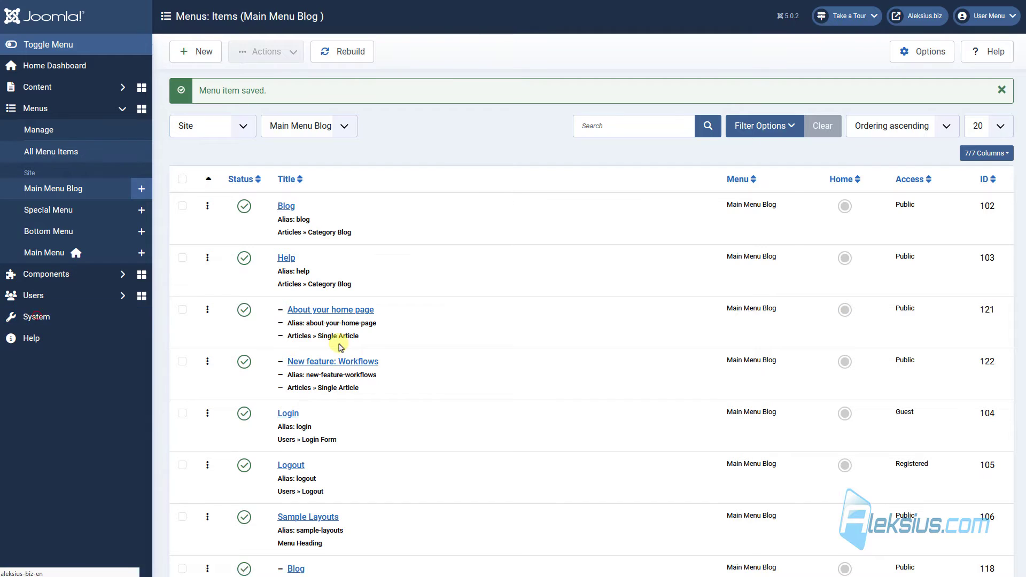
# Step: Reopen the Smart Search site module and set its ItemID to the Smart Search menu item under Main Menu Blog
pyautogui.click(37, 314)
pyautogui.click(502, 414)
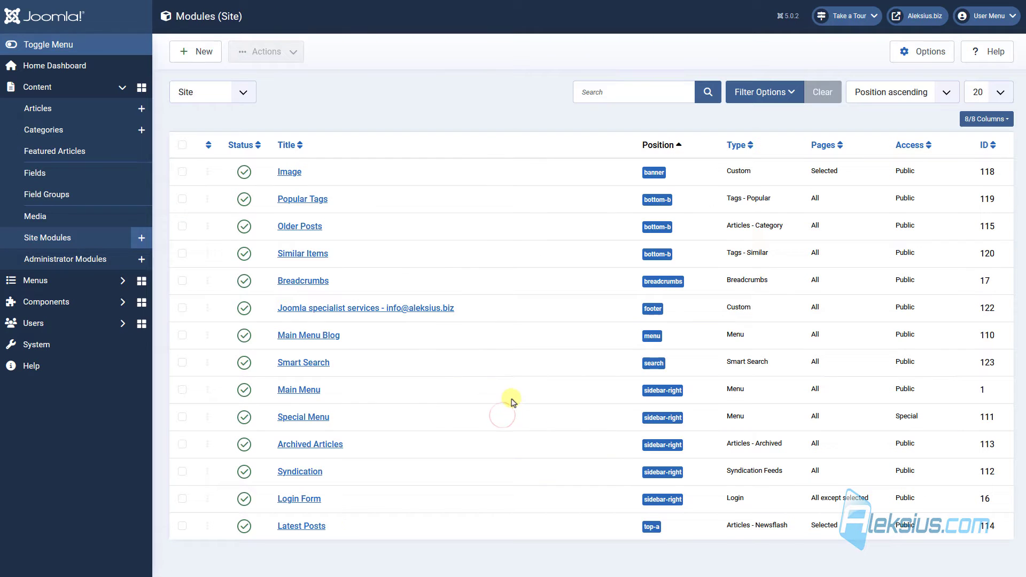
pyautogui.click(303, 363)
pyautogui.click(286, 480)
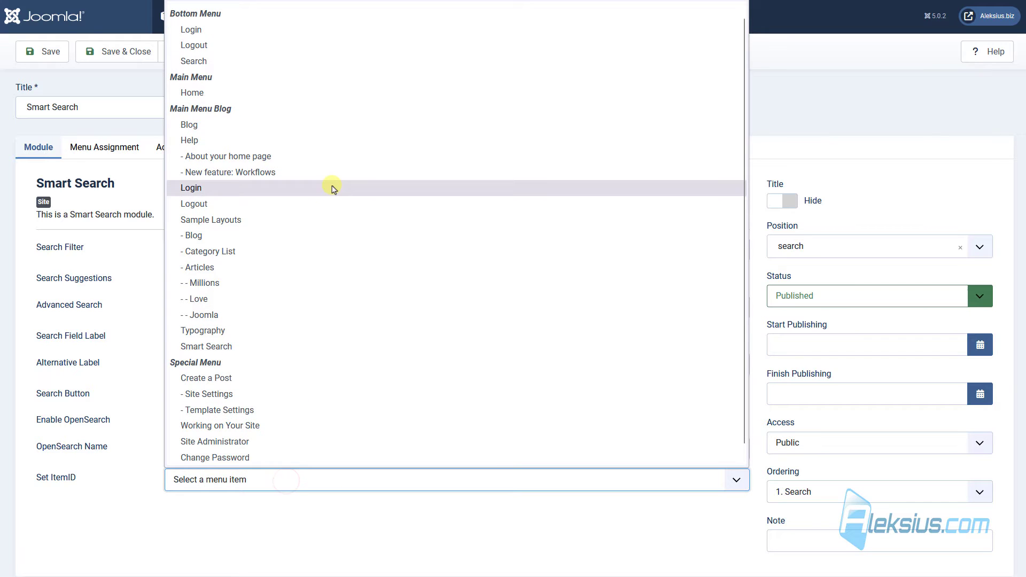
pyautogui.click(314, 347)
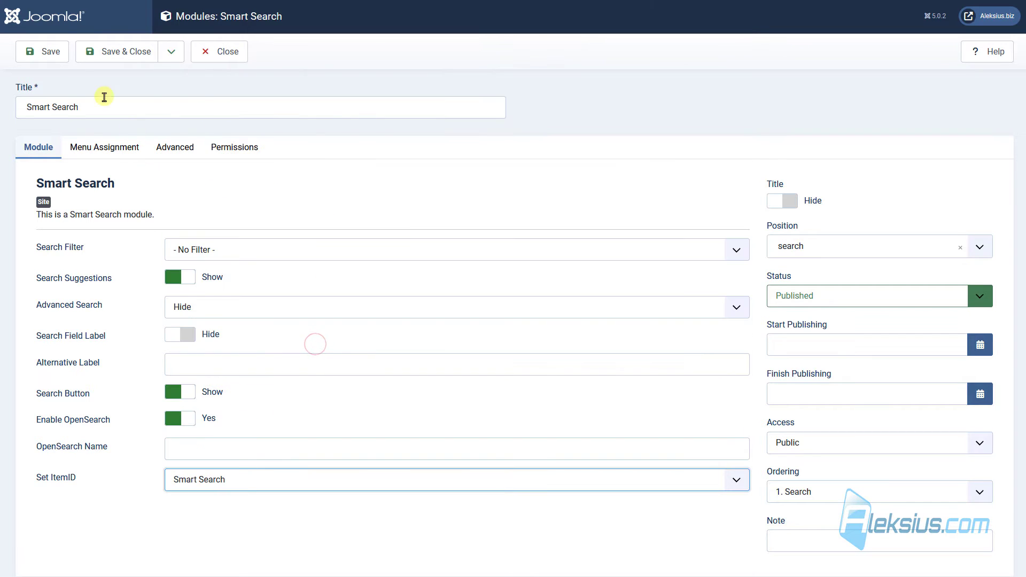
# Step: Save the Smart Search module settings and search the public site for Joomla, looking through the results
pyautogui.click(47, 58)
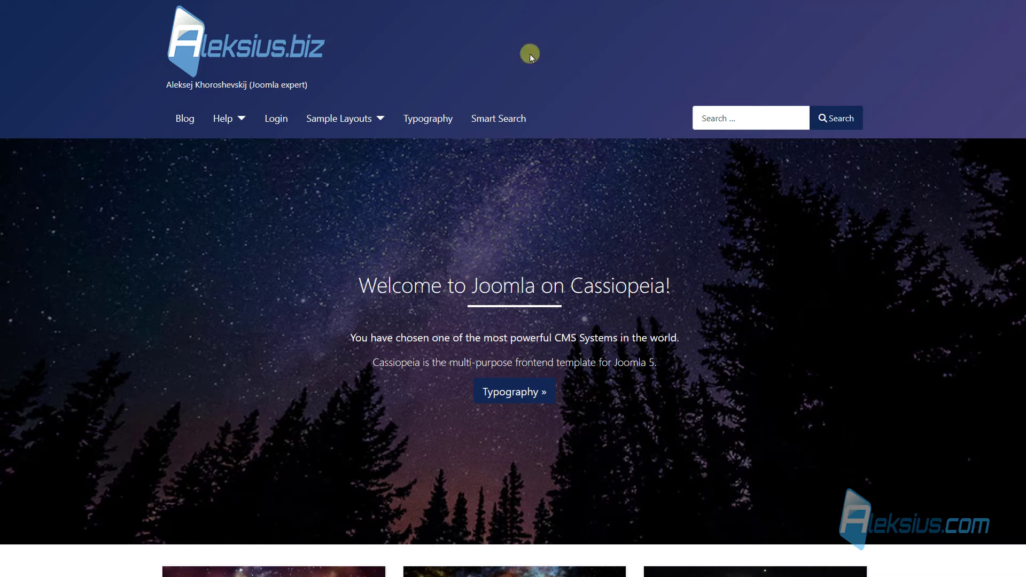
pyautogui.click(740, 116)
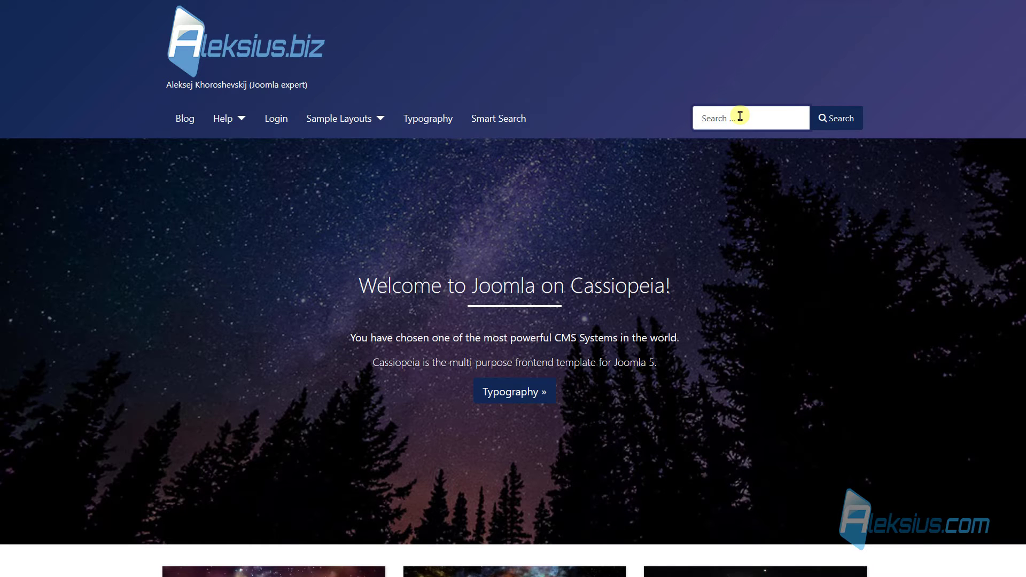
pyautogui.write('Joomla')
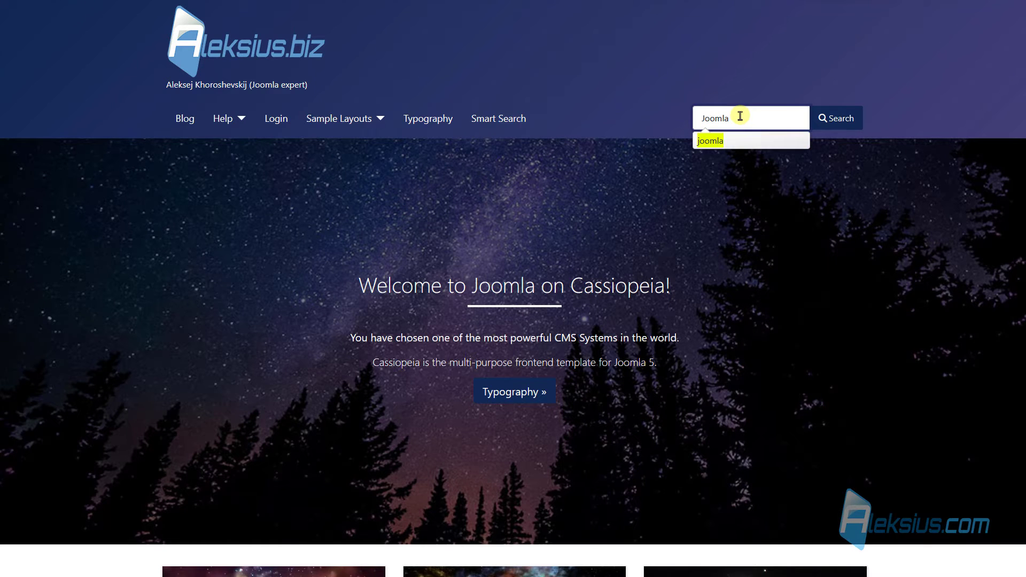
pyautogui.click(827, 118)
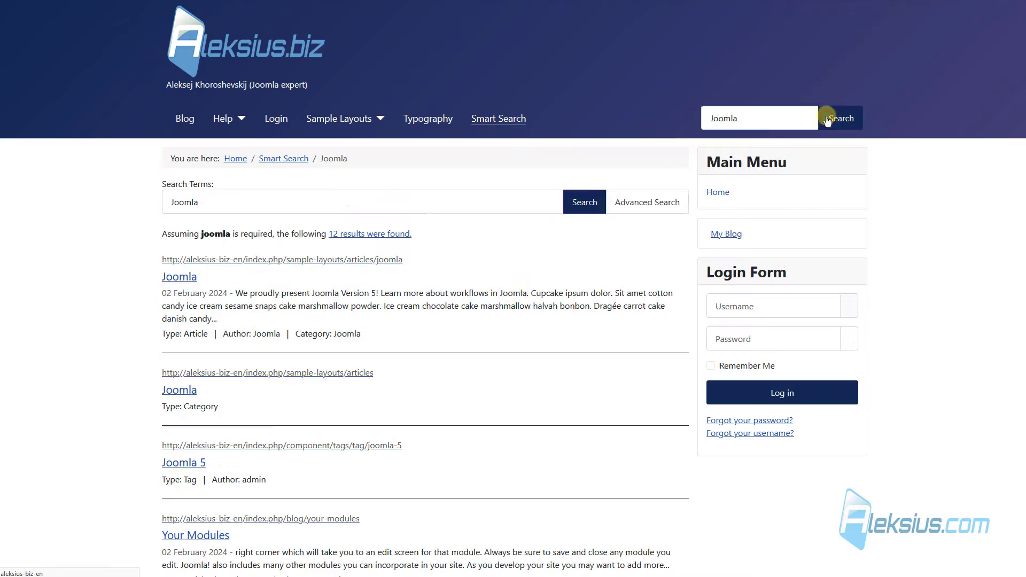
pyautogui.scroll(-3, 534, 267)
pyautogui.scroll(-10, 534, 271)
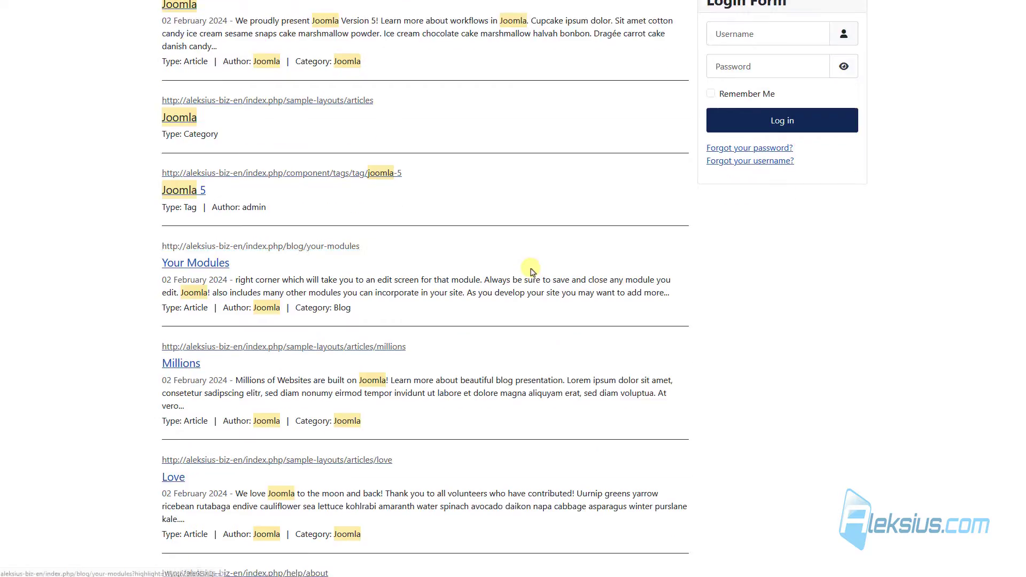
pyautogui.scroll(-6, 523, 272)
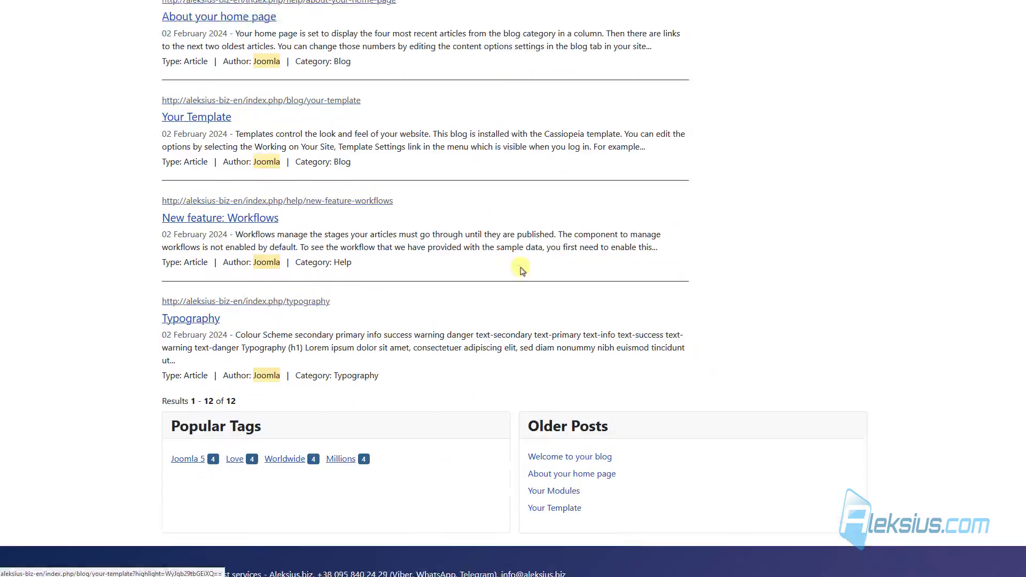
pyautogui.scroll(20, 748, 406)
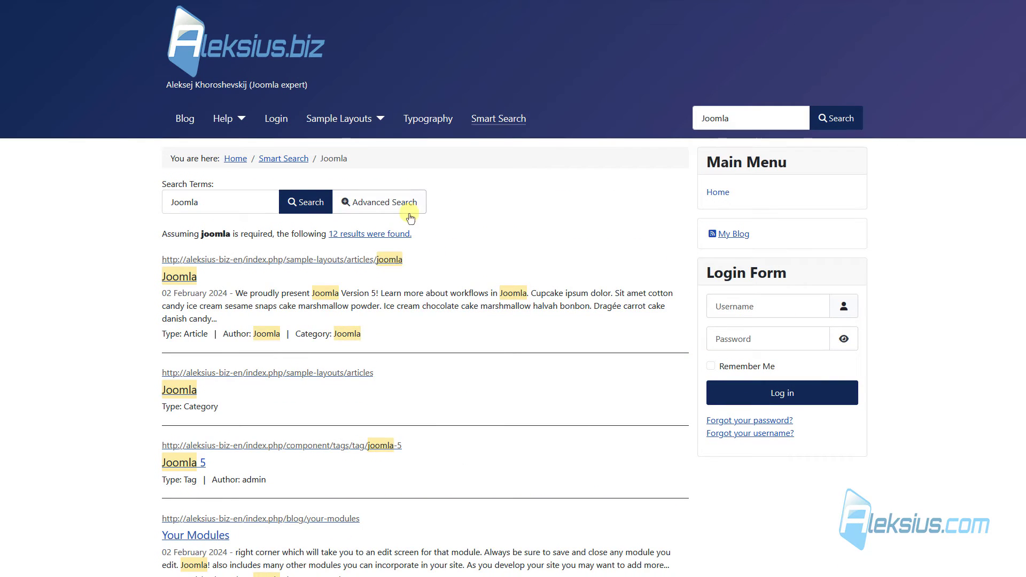
# Step: Expand the advanced search on the results page and examine the type, language, author and category filter choices
pyautogui.click(393, 209)
pyautogui.scroll(-1, 492, 216)
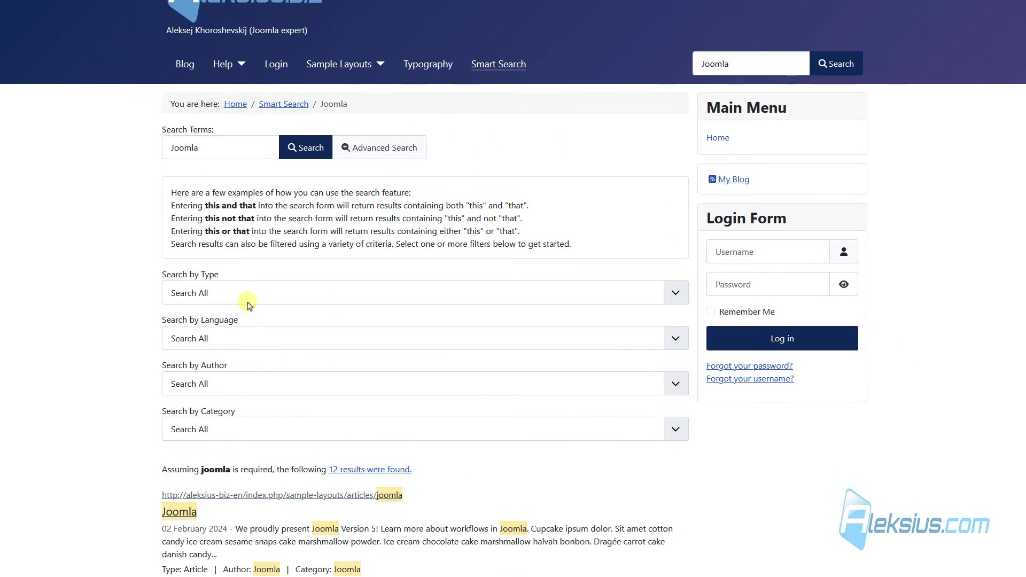
pyautogui.click(247, 294)
pyautogui.click(249, 293)
pyautogui.click(233, 342)
pyautogui.click(232, 338)
pyautogui.click(225, 383)
pyautogui.click(223, 383)
pyautogui.click(223, 430)
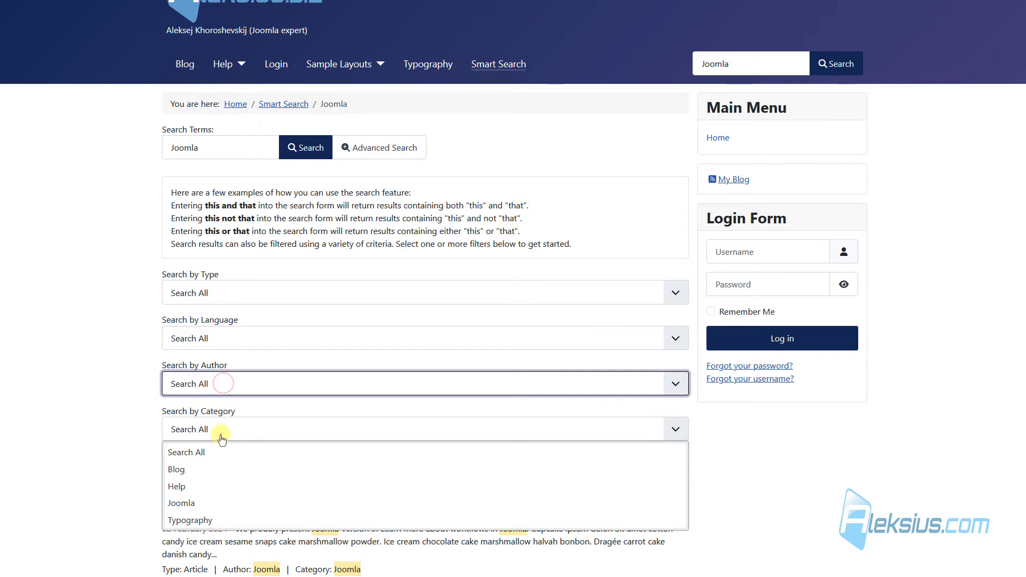
pyautogui.click(455, 319)
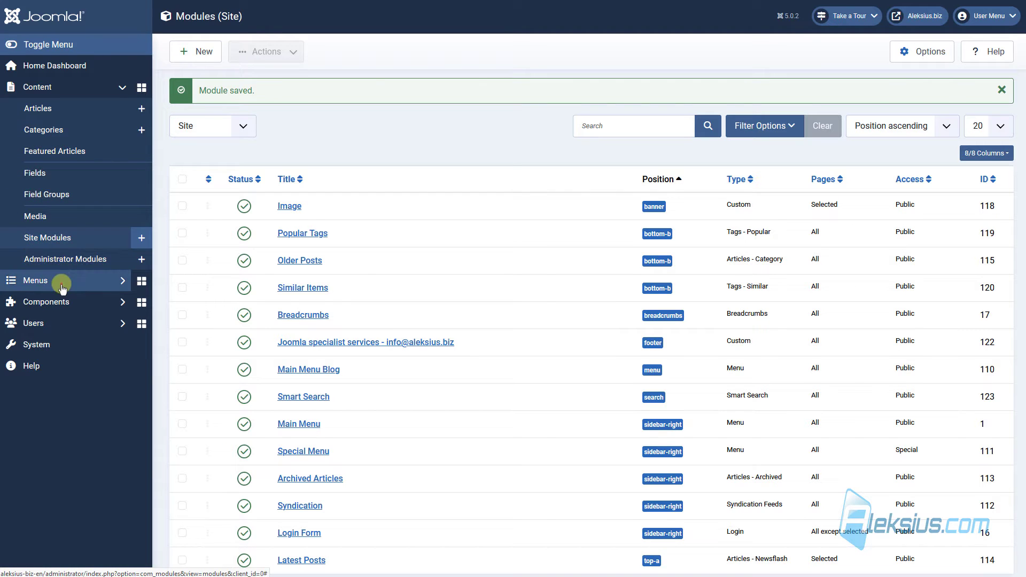
# Step: Open the Smart Search item of Main Menu Blog in the administration and examine its Options and Advanced settings
pyautogui.click(62, 284)
pyautogui.click(62, 188)
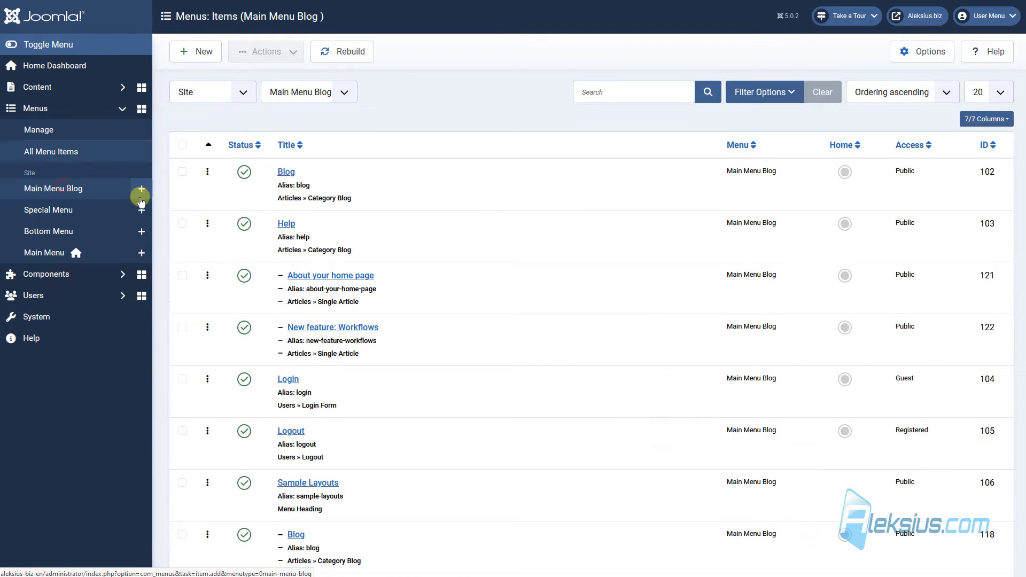
pyautogui.scroll(-7, 259, 236)
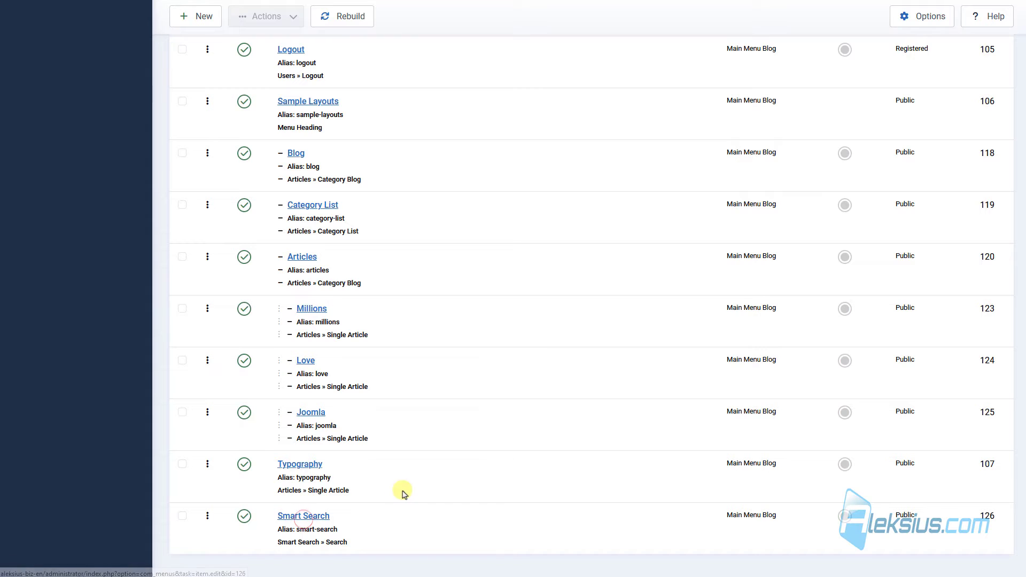
pyautogui.click(303, 516)
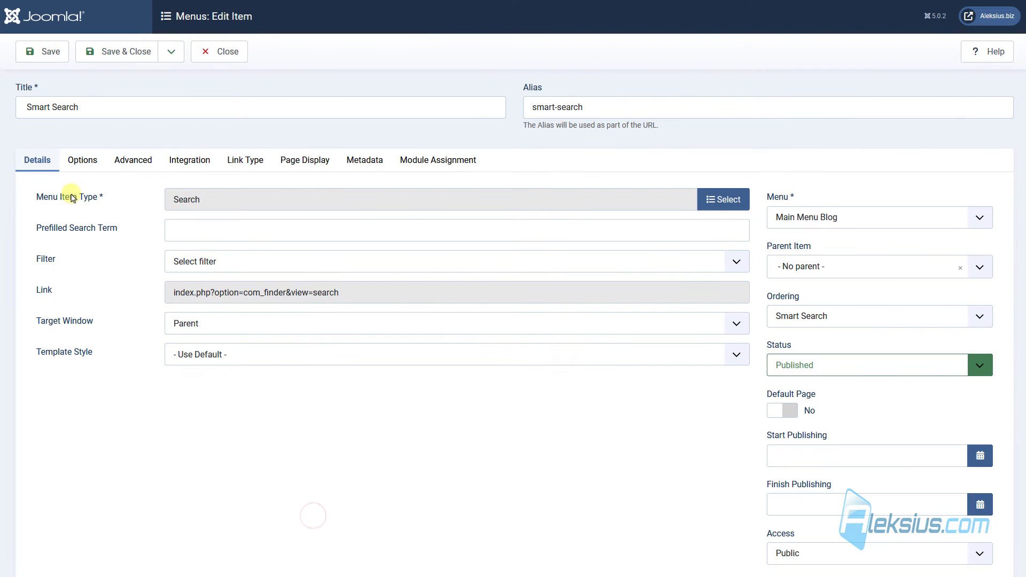
pyautogui.click(82, 160)
pyautogui.scroll(-3, 154, 219)
pyautogui.scroll(3, 154, 222)
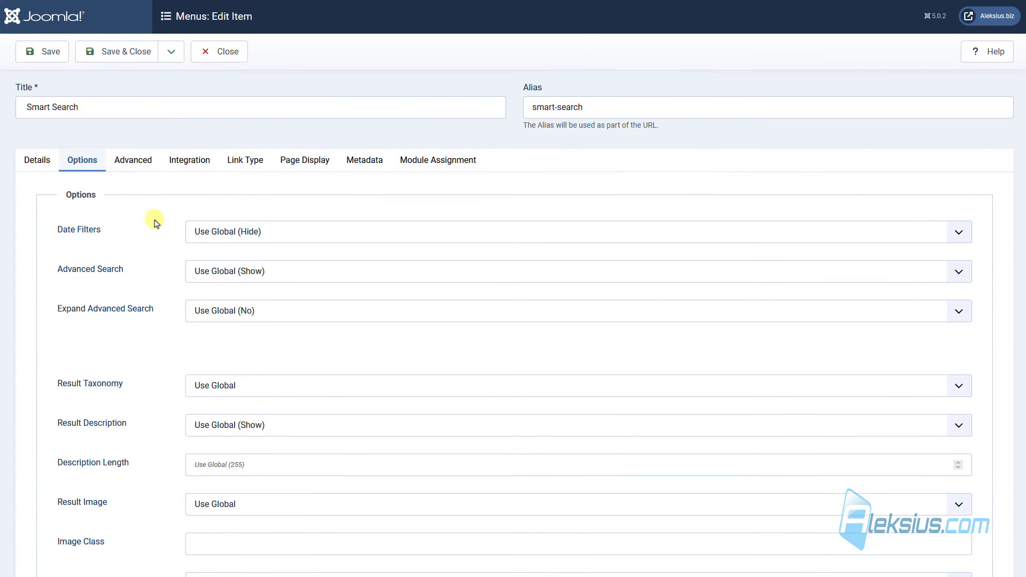
pyautogui.click(143, 161)
pyautogui.scroll(-2, 151, 210)
pyautogui.scroll(2, 152, 213)
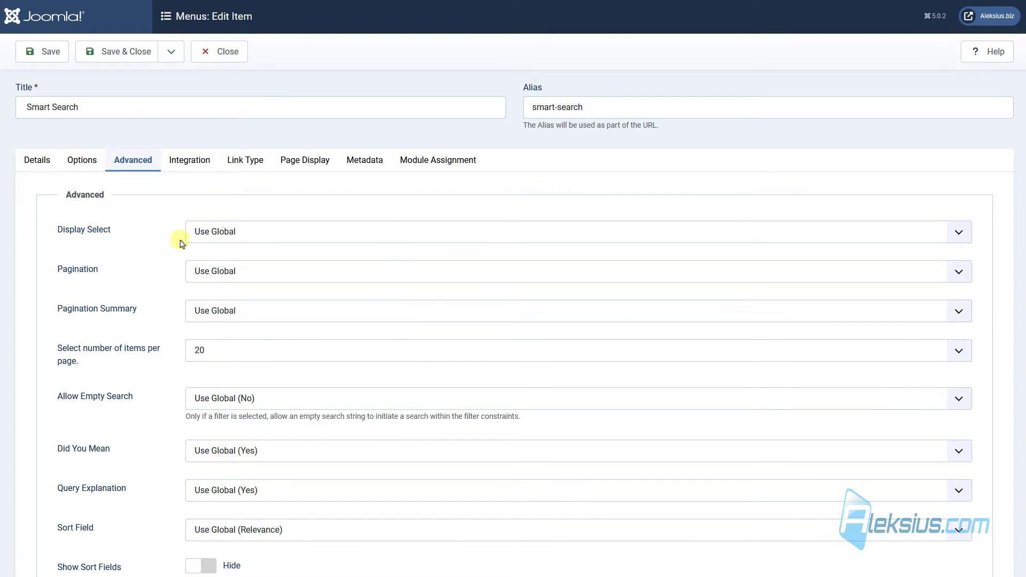
# Step: Examine the menu item's Integration, Link Type, Page Display, Metadata and Module Assignment settings, closing it without changes
pyautogui.click(186, 160)
pyautogui.click(254, 162)
pyautogui.click(312, 160)
pyautogui.click(352, 167)
pyautogui.click(434, 161)
pyautogui.click(349, 163)
pyautogui.click(307, 170)
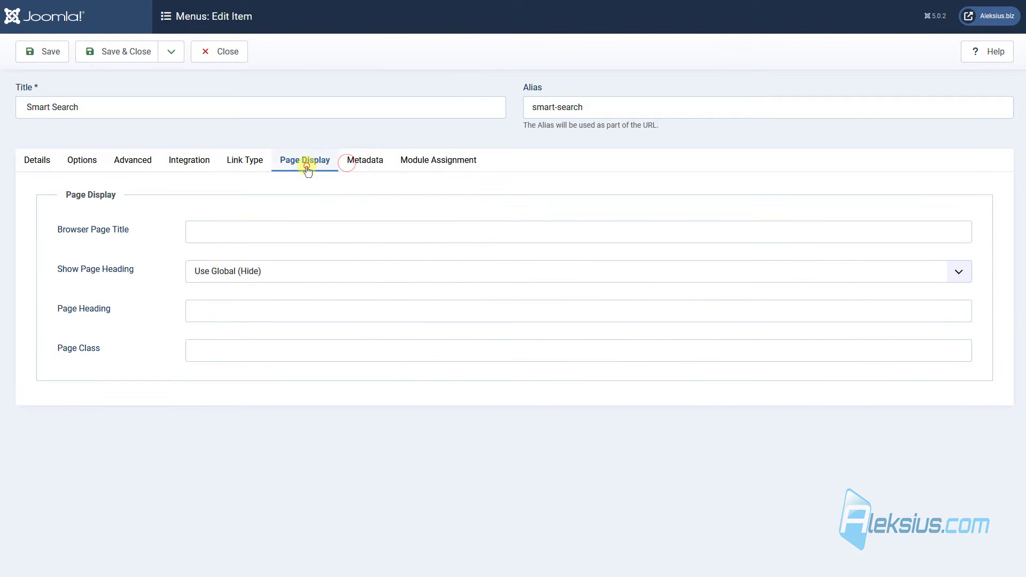
pyautogui.click(232, 54)
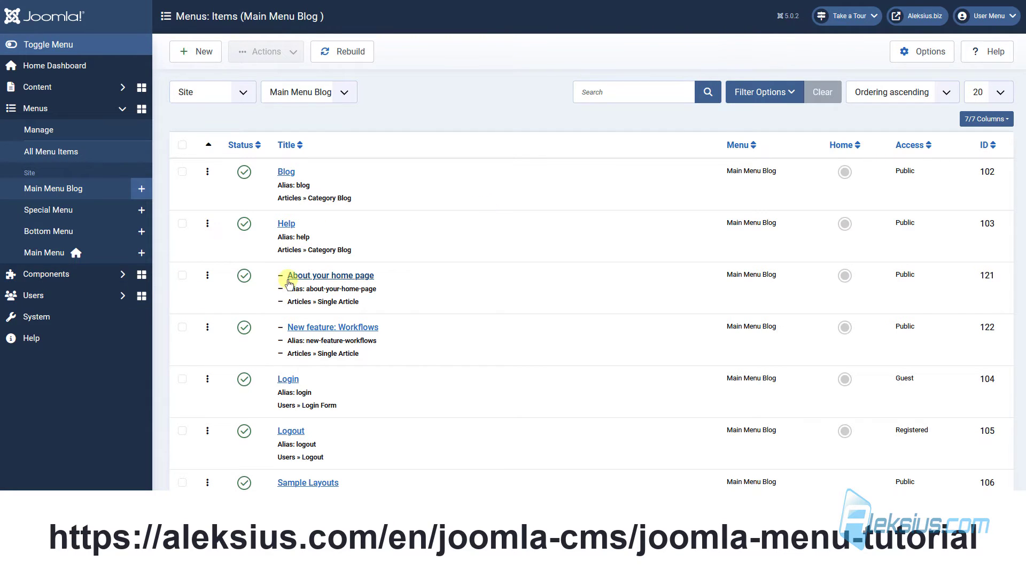
# Step: Reopen the Smart Search menu item to check its Options settings, and close it
pyautogui.scroll(-7, 259, 282)
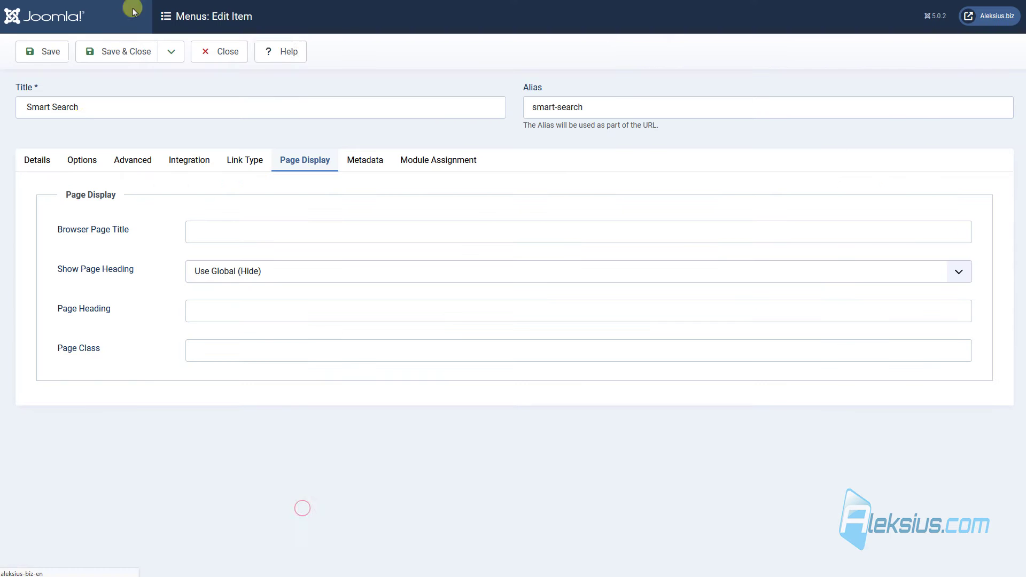
pyautogui.click(83, 162)
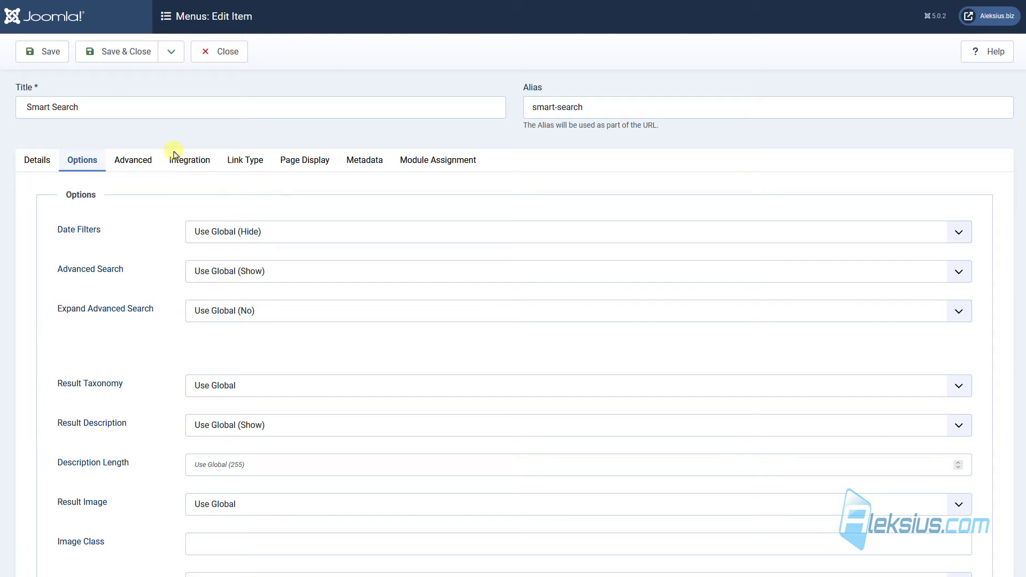
pyautogui.click(217, 51)
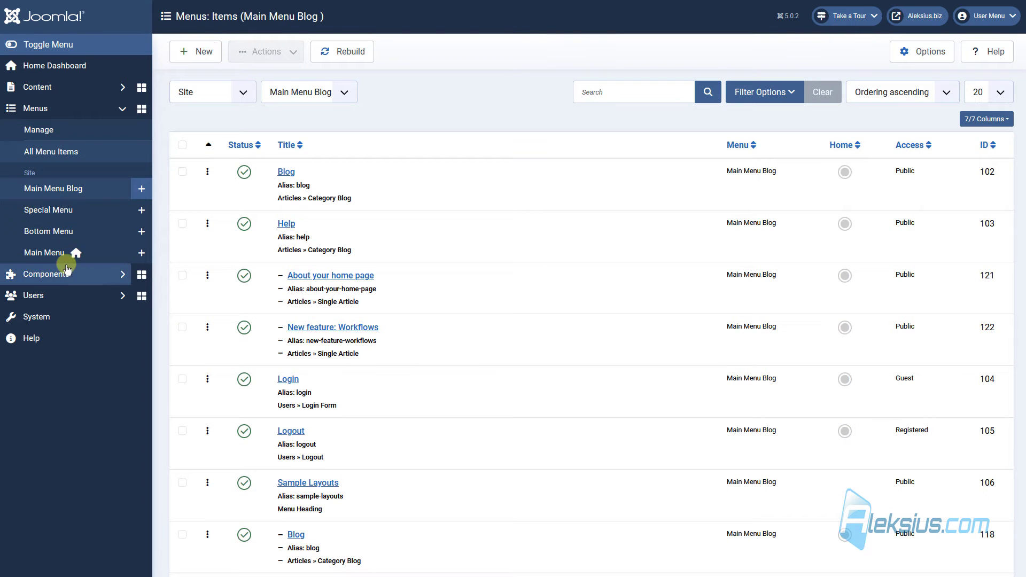
# Step: Open the Smart Search component's options from its indexed content list
pyautogui.click(65, 271)
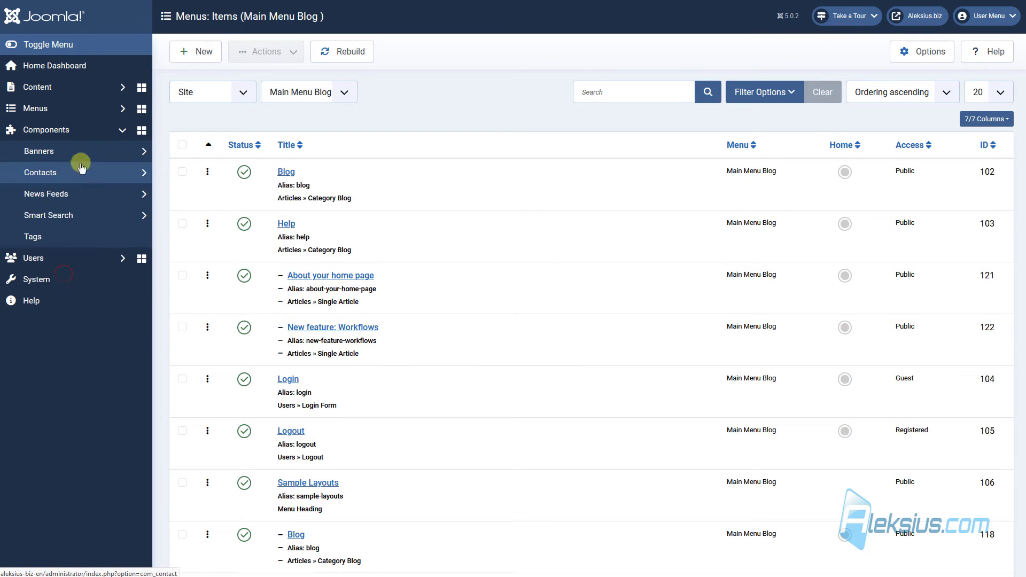
pyautogui.click(62, 220)
pyautogui.click(88, 235)
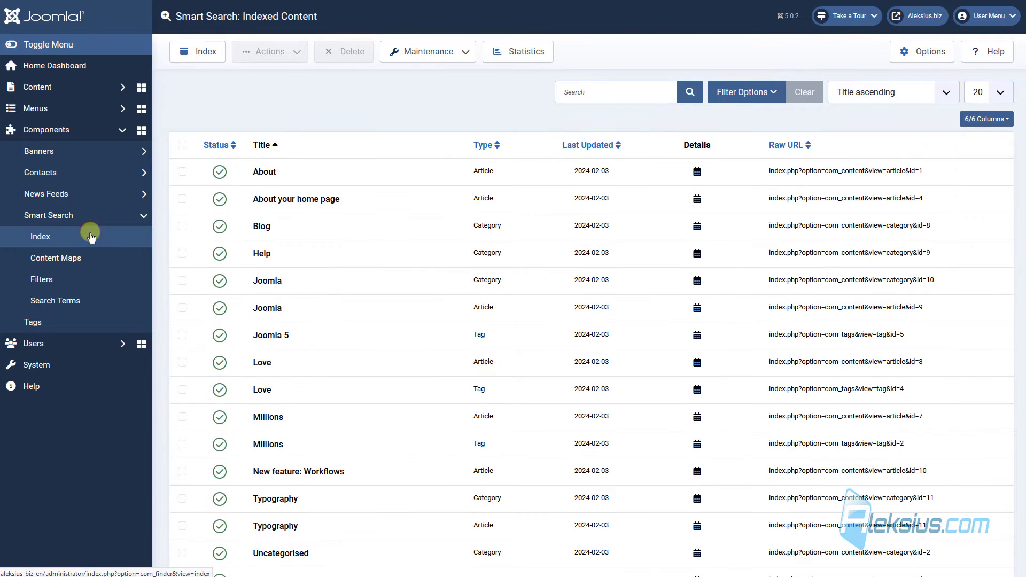
pyautogui.click(912, 52)
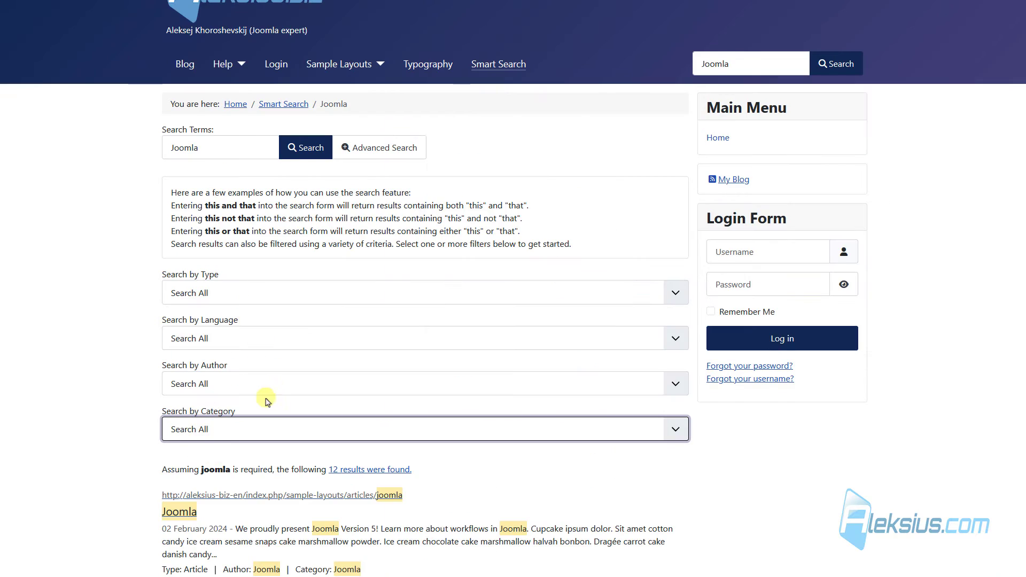
# Step: Set Result Taxonomy to Hide in the Smart Search options, save, and check the Joomla search results on the site
pyautogui.scroll(-3, 265, 353)
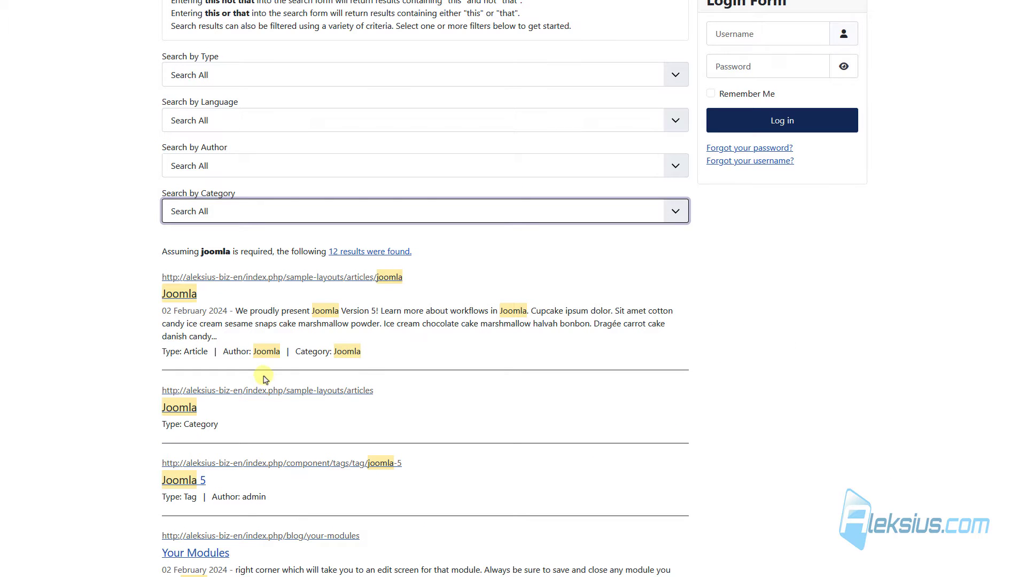
pyautogui.tripleClick(377, 351)
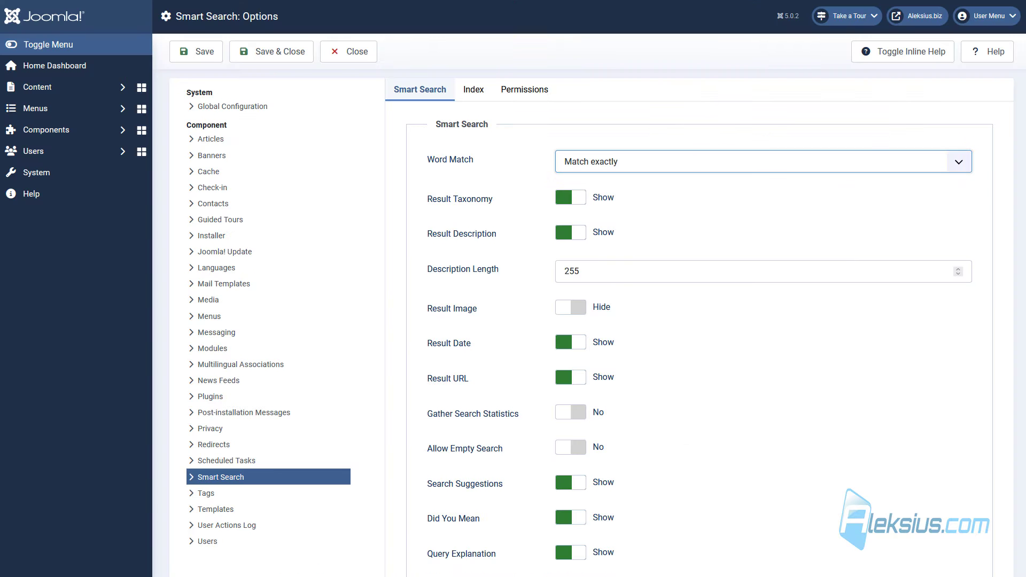
pyautogui.click(571, 199)
pyautogui.click(204, 51)
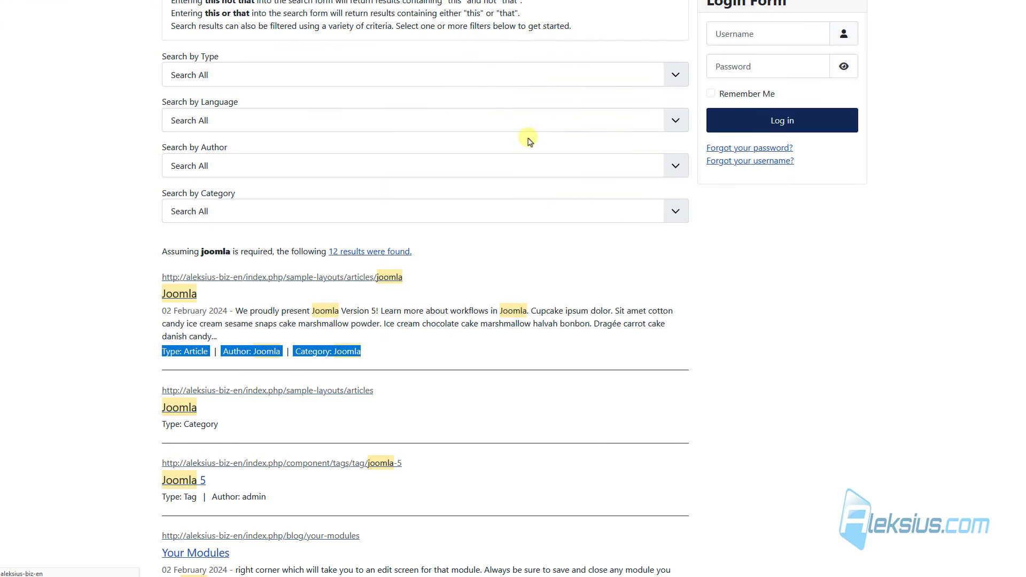
pyautogui.scroll(4, 524, 364)
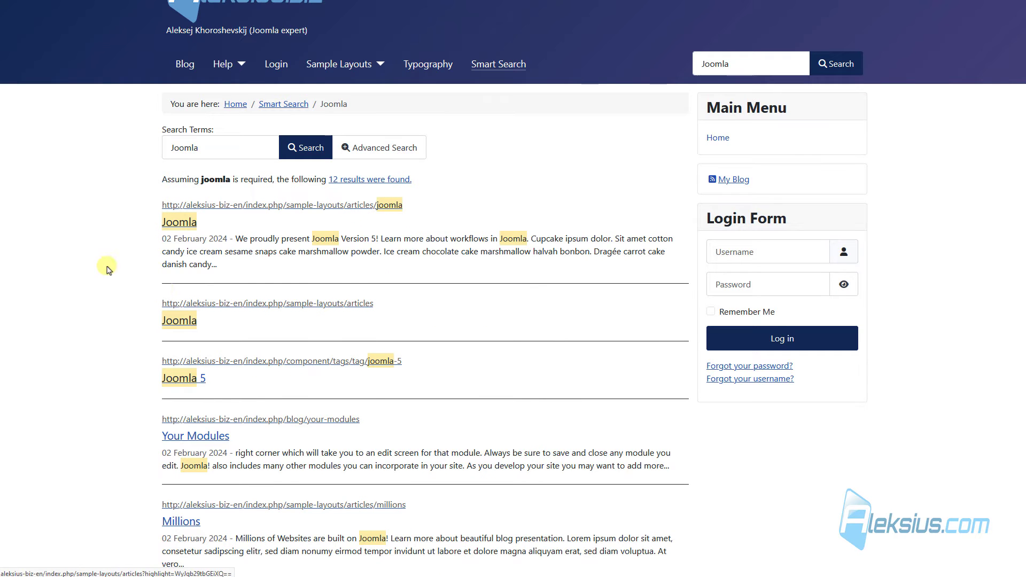
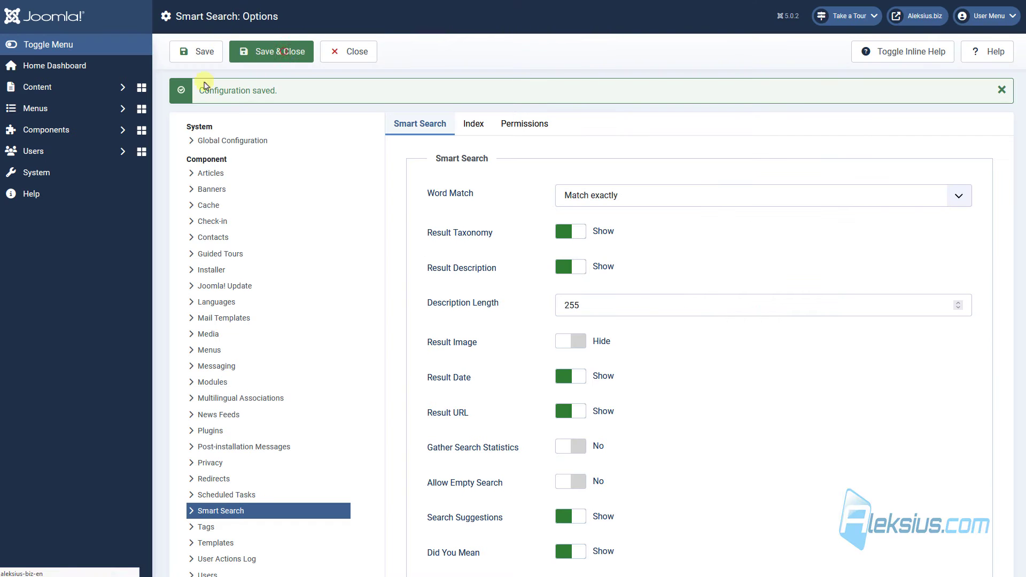
# Step: Save and close the Smart Search options, and filter the plugin list to the finder type
pyautogui.click(272, 52)
pyautogui.click(62, 366)
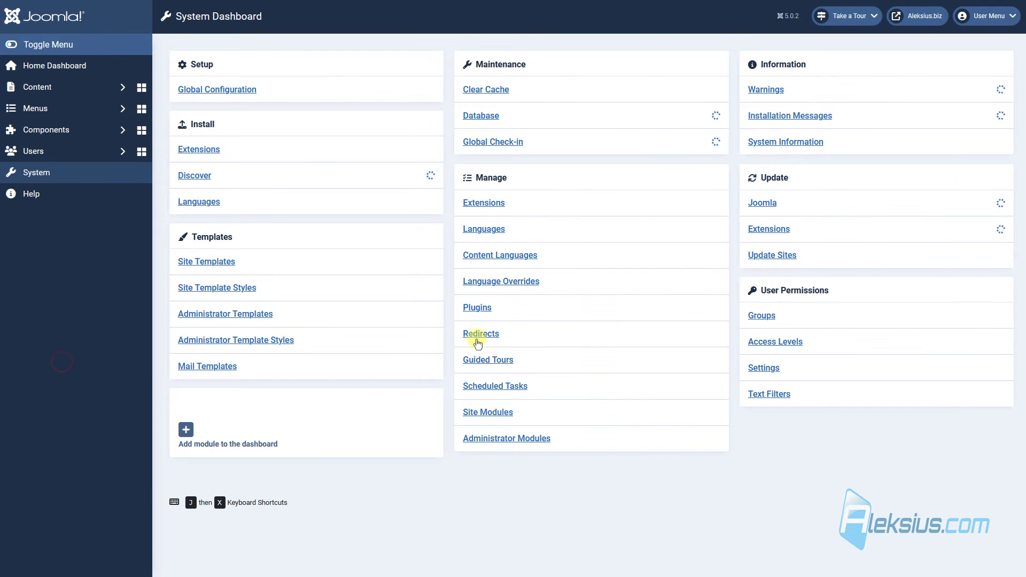
pyautogui.click(479, 305)
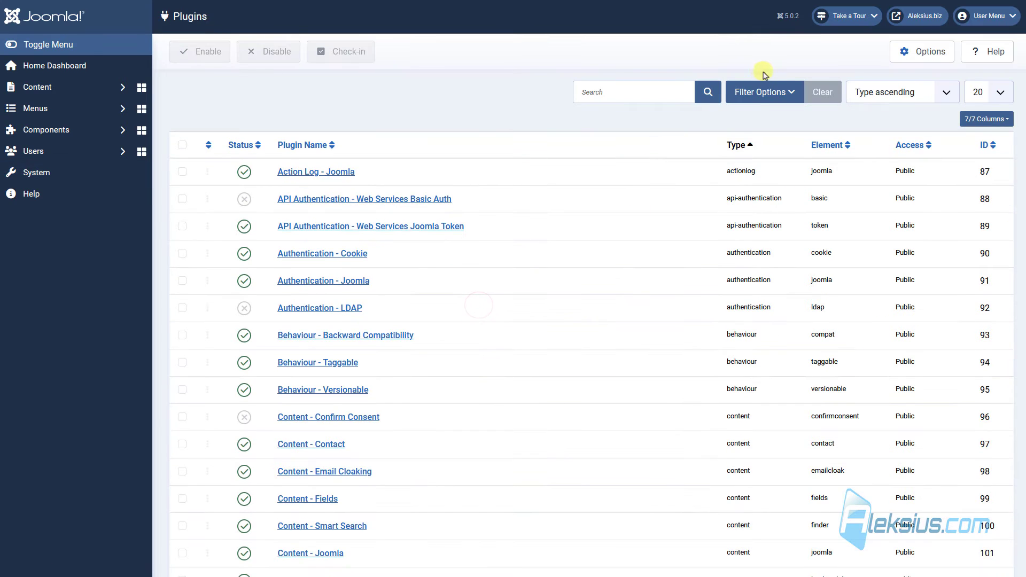
pyautogui.click(760, 90)
pyautogui.click(400, 126)
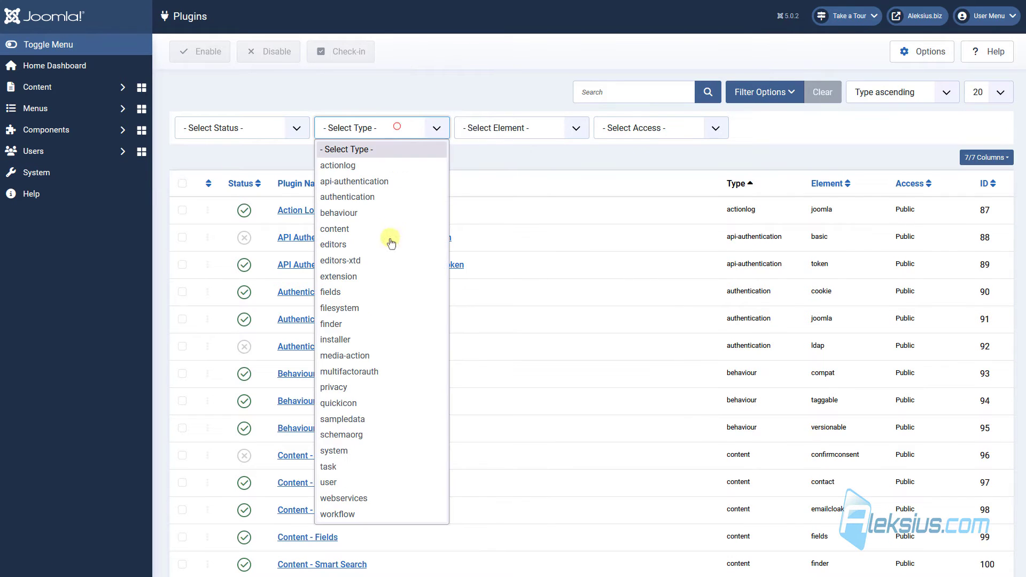
pyautogui.click(386, 326)
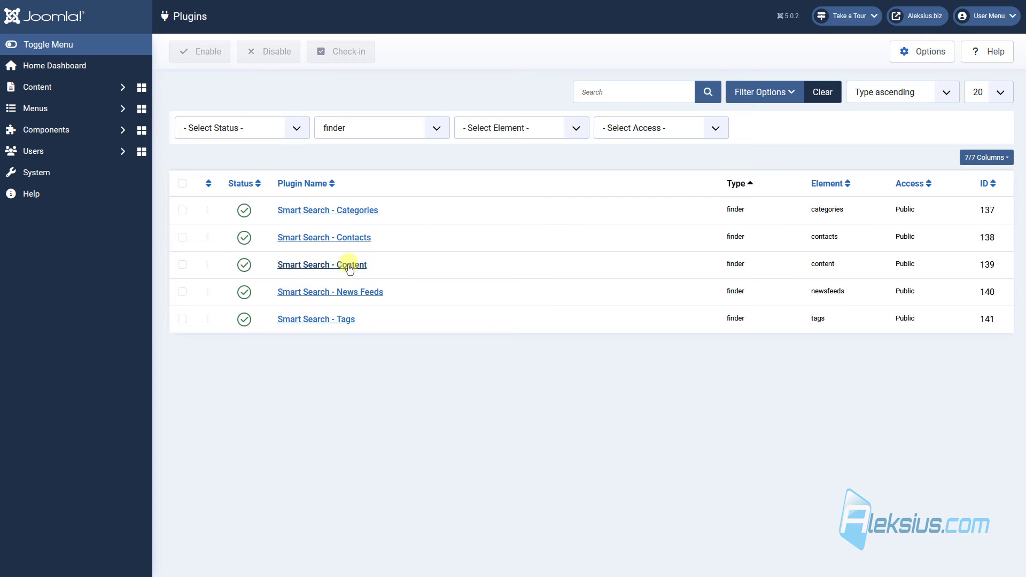
# Step: Exclude Category from the taxonomies to index in the Smart Search - Content plugin
pyautogui.click(334, 265)
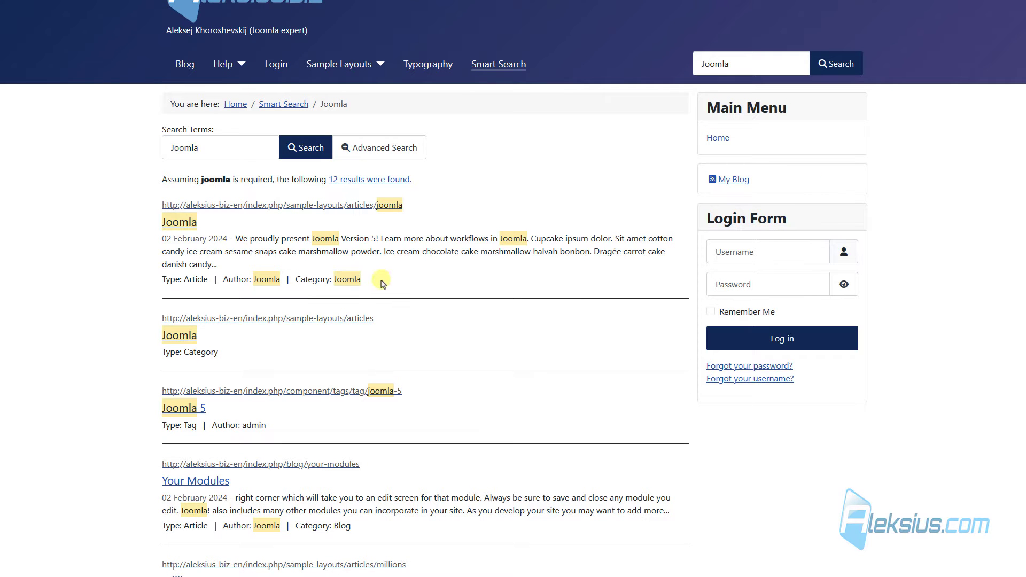
pyautogui.moveTo(380, 279); pyautogui.dragTo(298, 278)
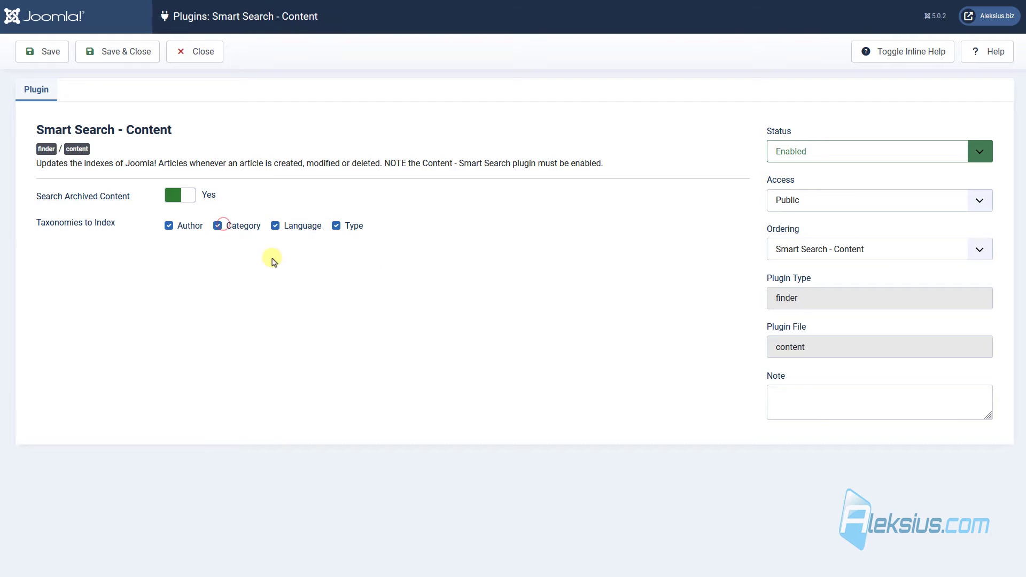
pyautogui.click(218, 226)
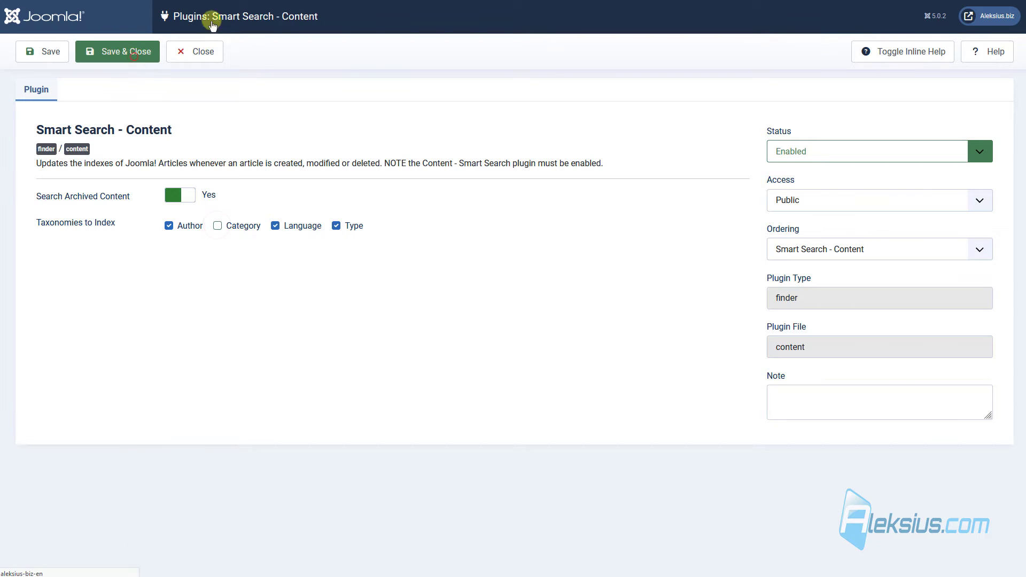
# Step: Save and close the Smart Search - Content plugin, and open the Smart Search index of indexed content
pyautogui.click(154, 52)
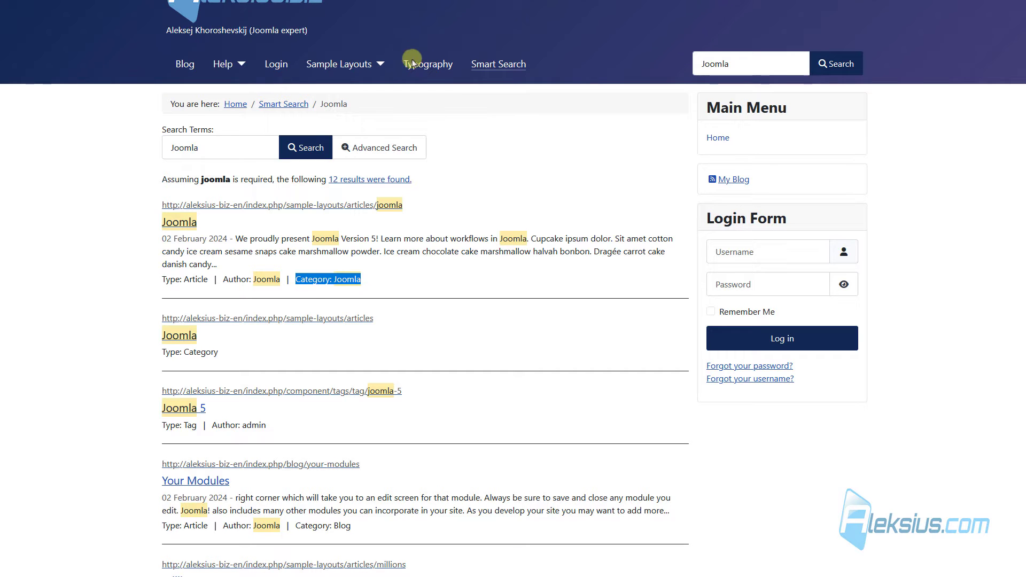
pyautogui.click(523, 137)
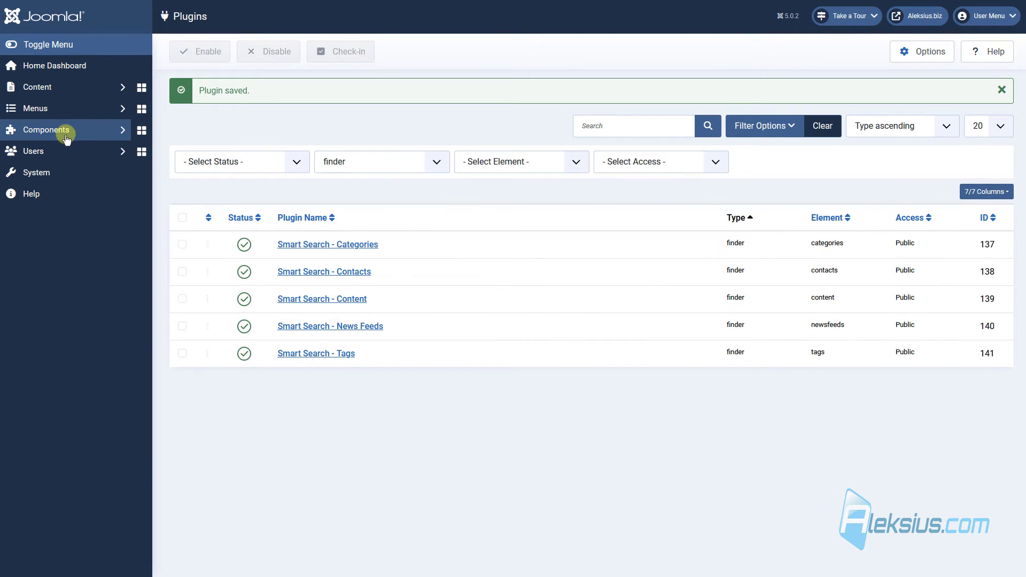
pyautogui.click(66, 136)
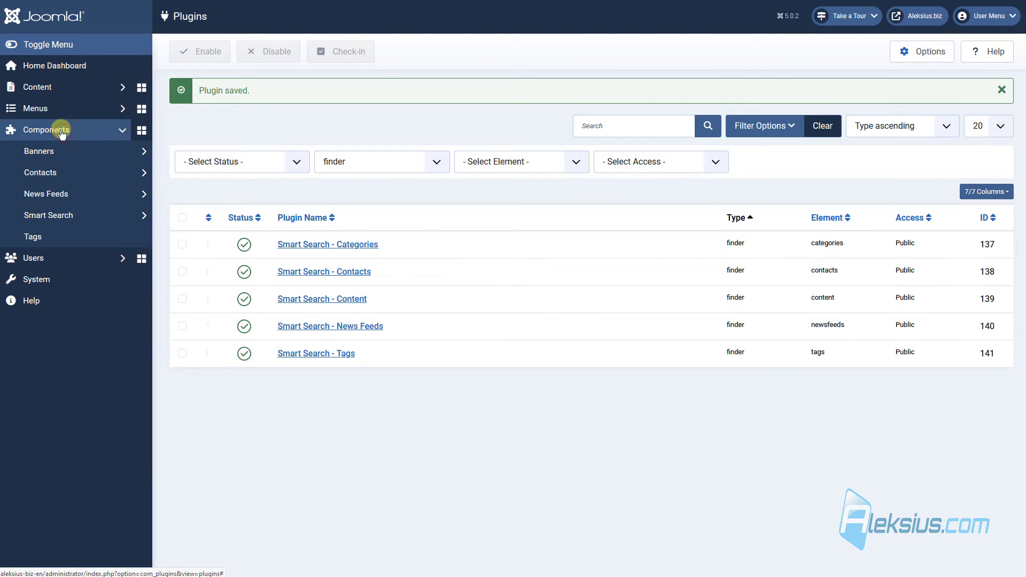
pyautogui.click(58, 217)
pyautogui.click(86, 241)
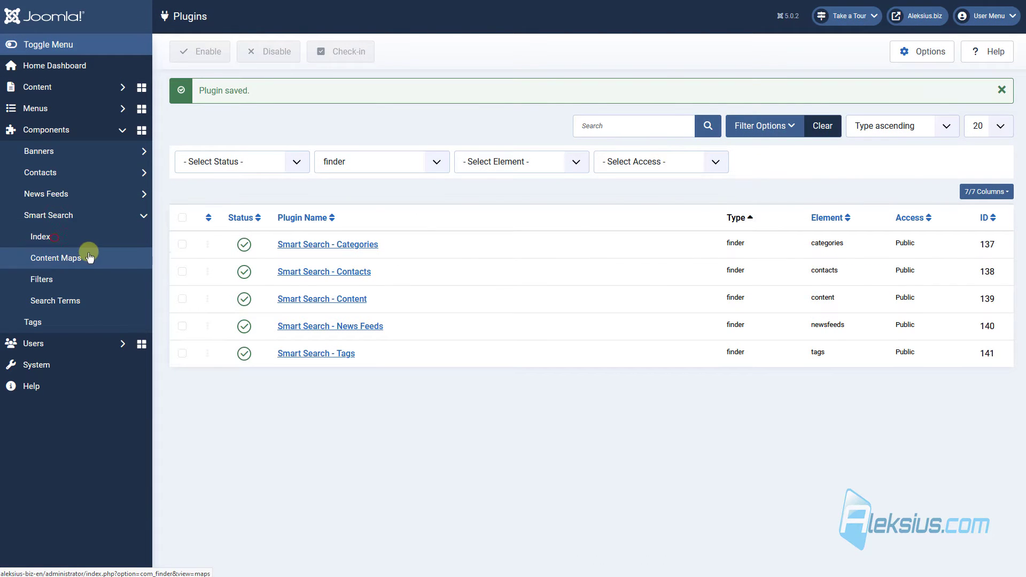
# Step: Clear all items from the Smart Search index and confirm the deletion
pyautogui.click(455, 57)
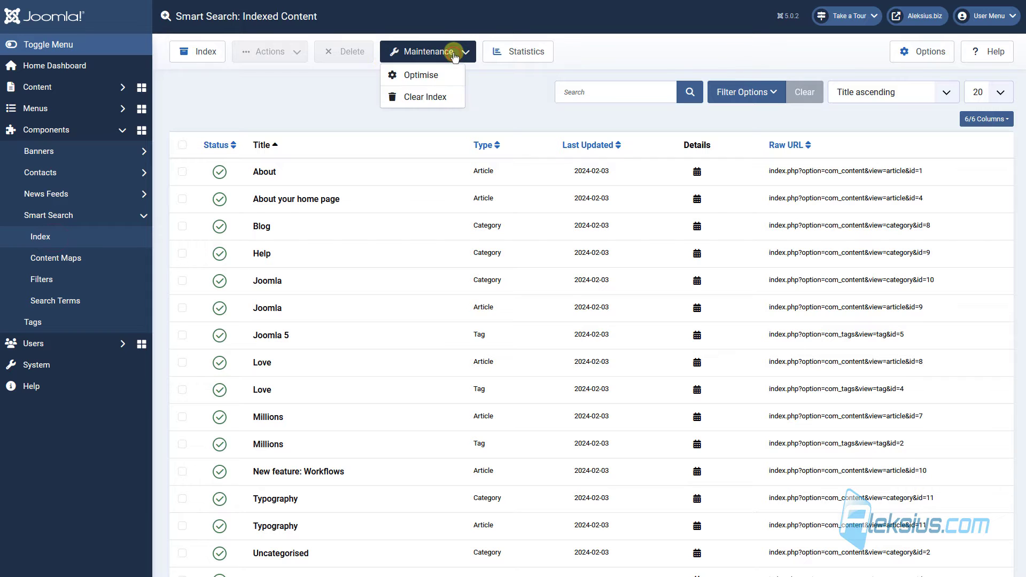
pyautogui.click(433, 97)
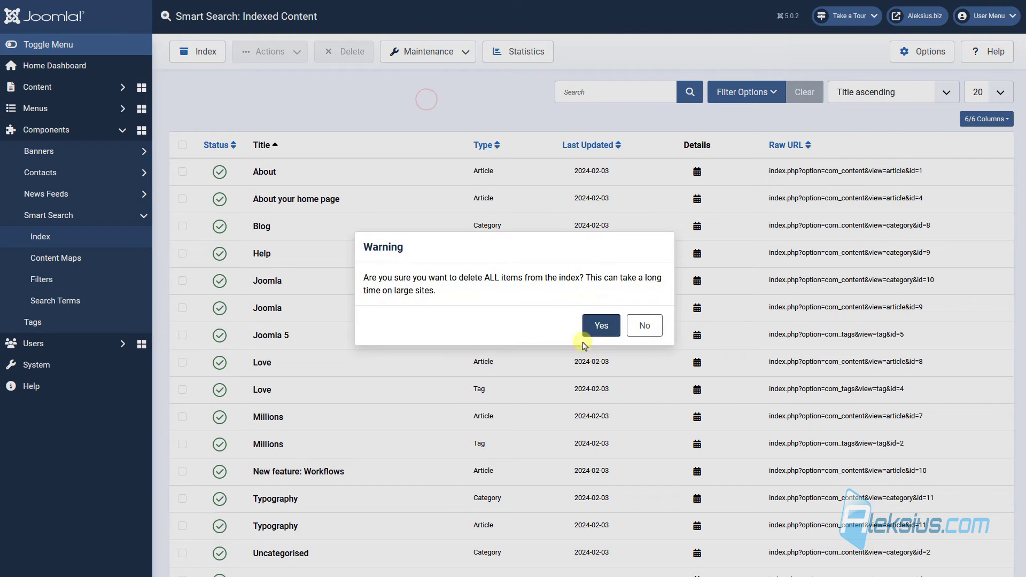
pyautogui.click(602, 327)
# Step: Search the site for joomla from its home page and examine the taxonomy details of the first result
pyautogui.click(548, 265)
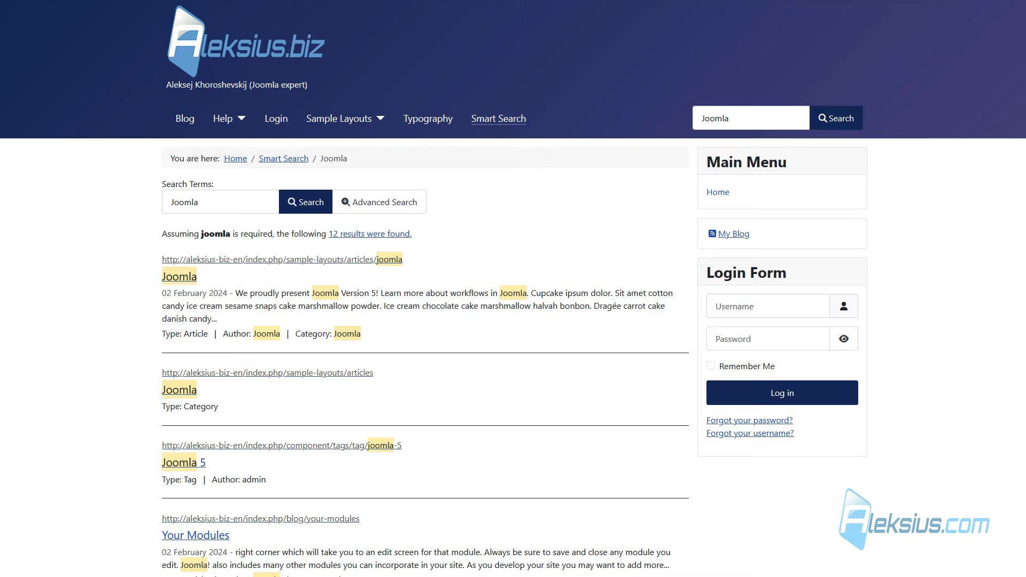
pyautogui.click(190, 53)
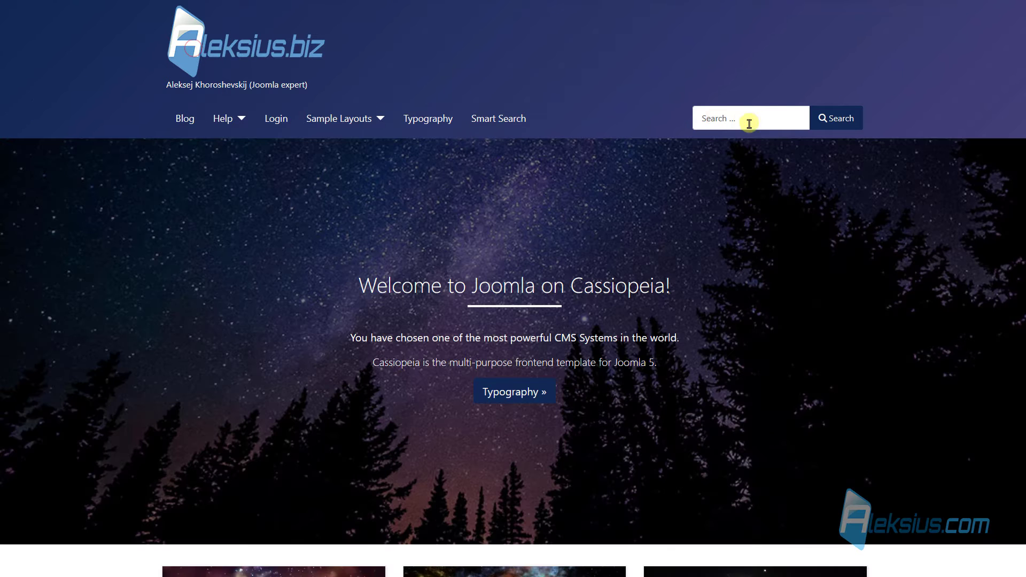
pyautogui.click(753, 113)
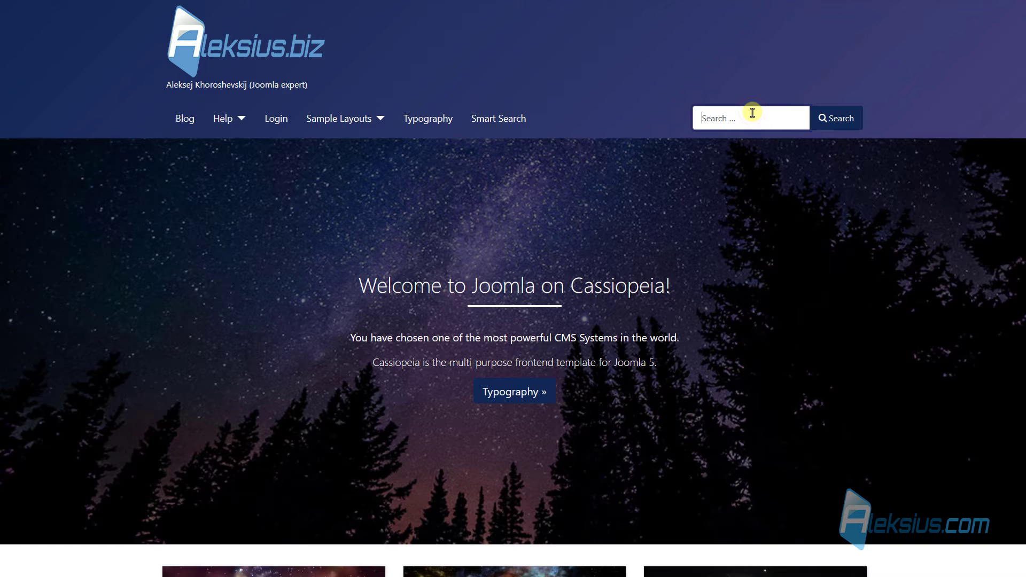
pyautogui.press('Return')
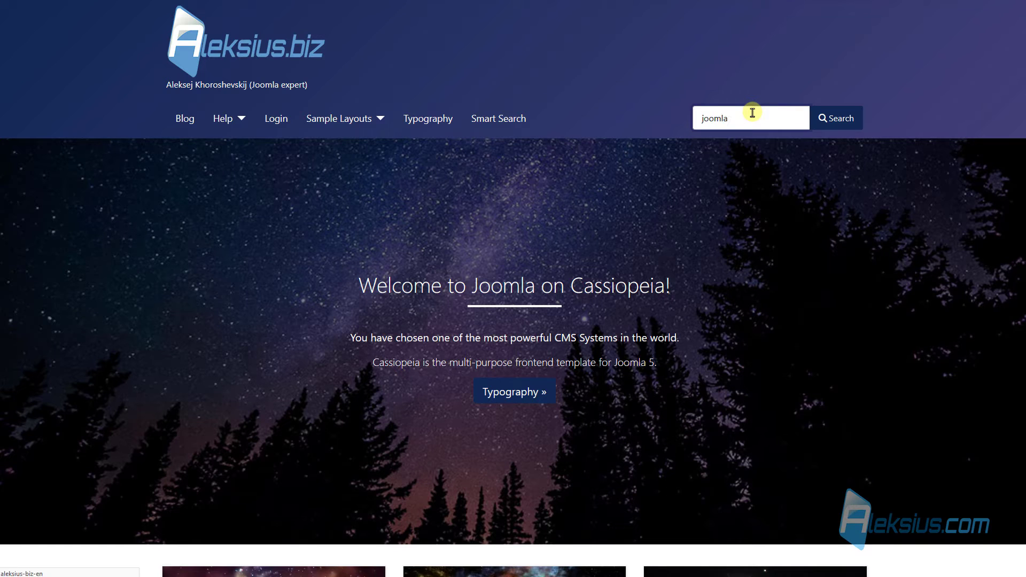
pyautogui.scroll(-2, 642, 235)
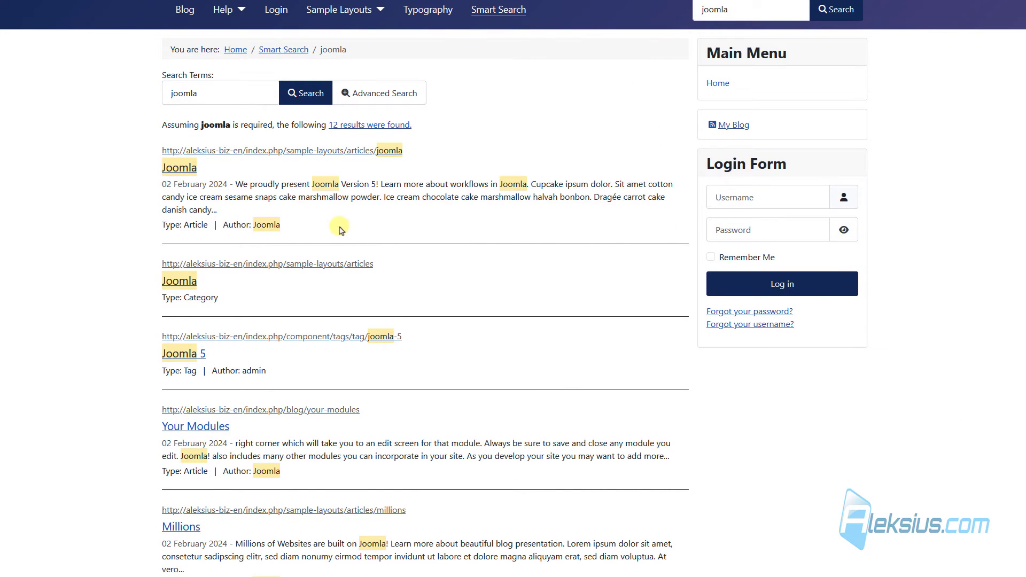
pyautogui.moveTo(161, 227); pyautogui.dragTo(332, 223)
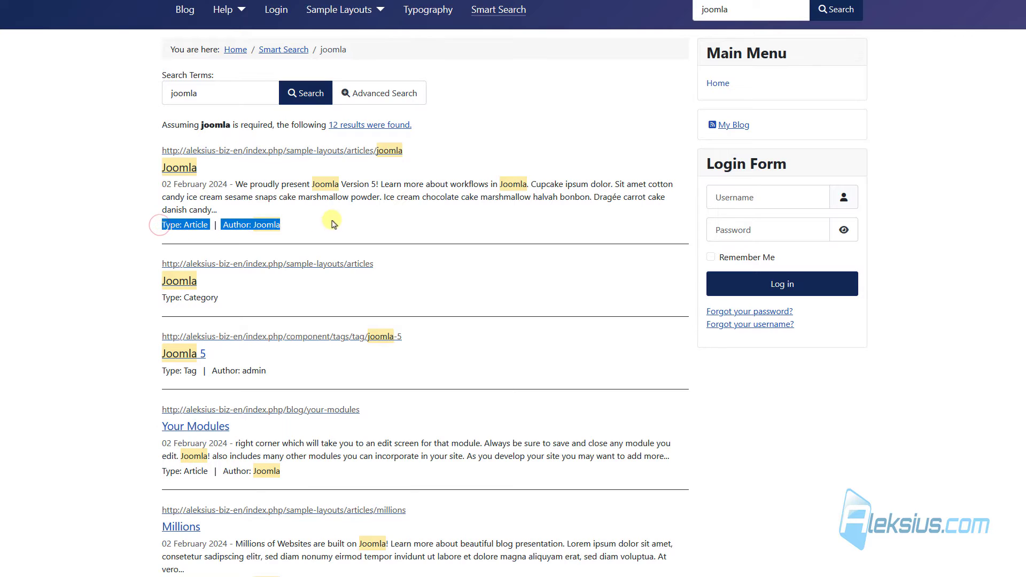
pyautogui.rightClick(286, 231)
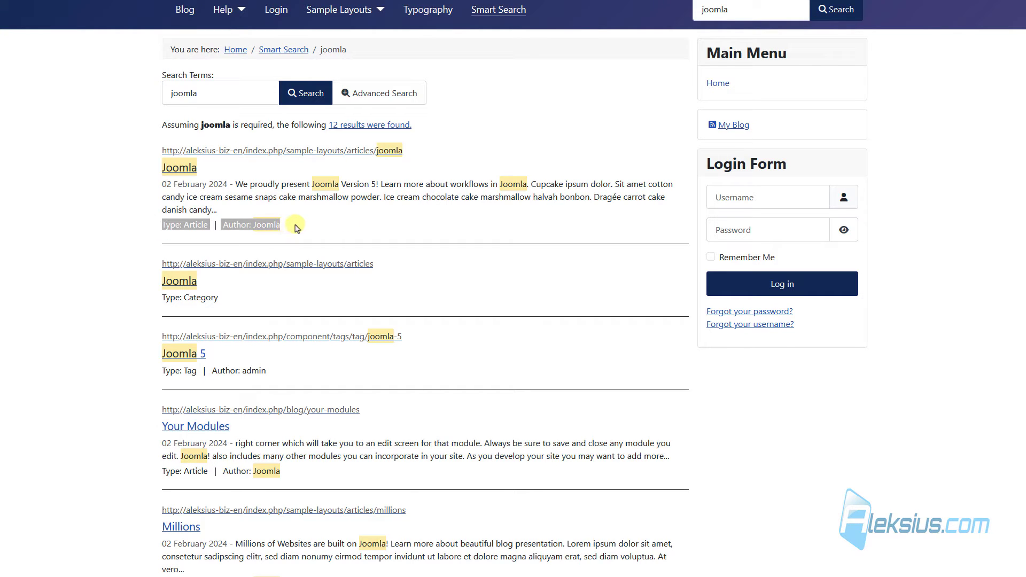
pyautogui.click(296, 224)
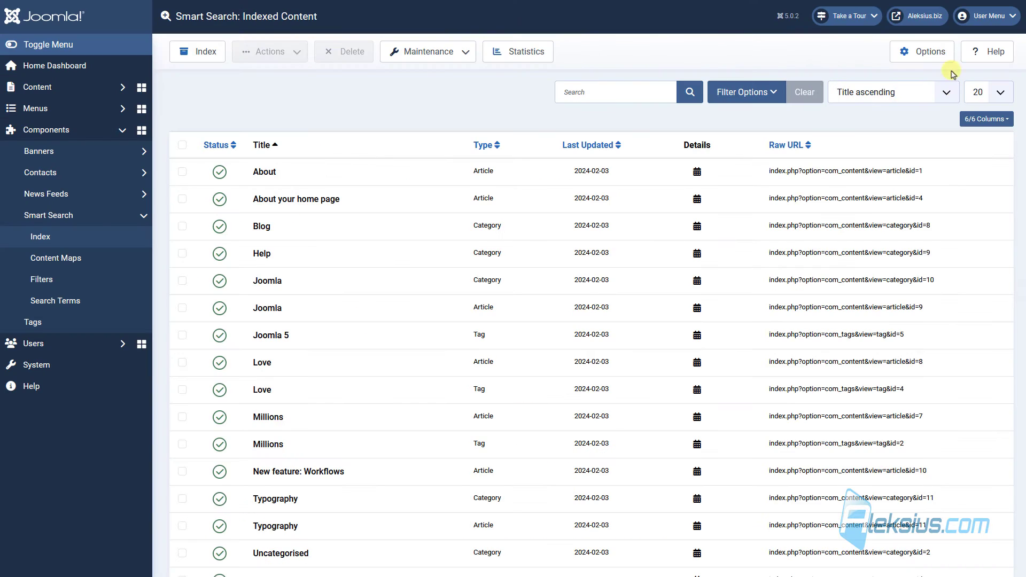
# Step: Set Result Description to Hide in the Smart Search options, save, and reload the site's search results
pyautogui.click(936, 51)
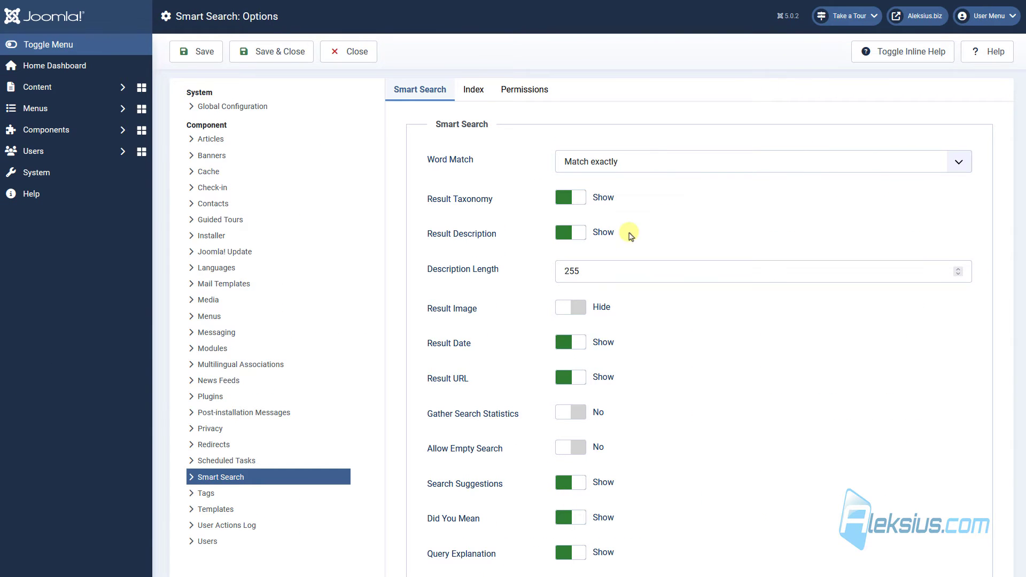
pyautogui.click(573, 241)
pyautogui.click(197, 52)
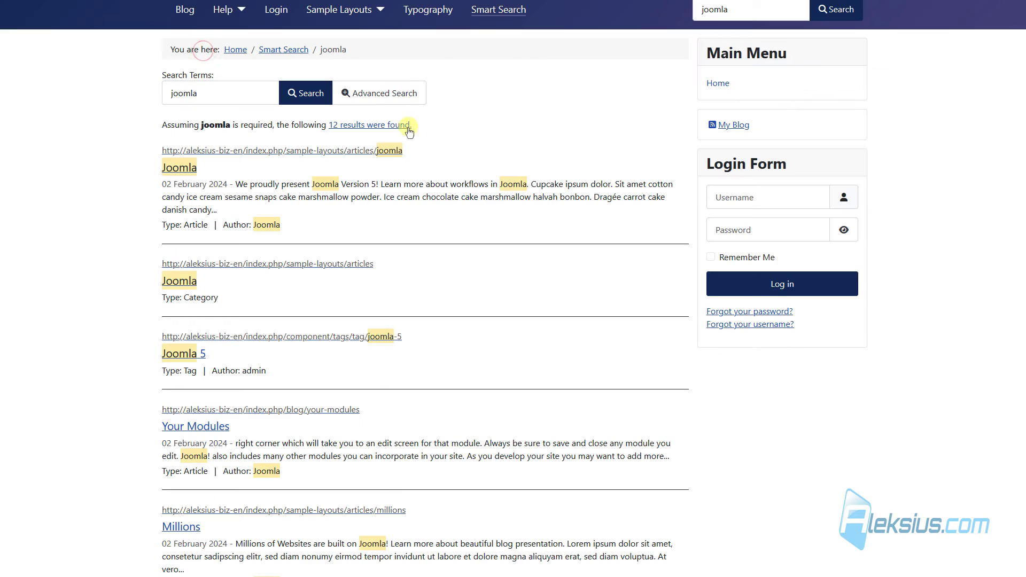
pyautogui.press('F5')
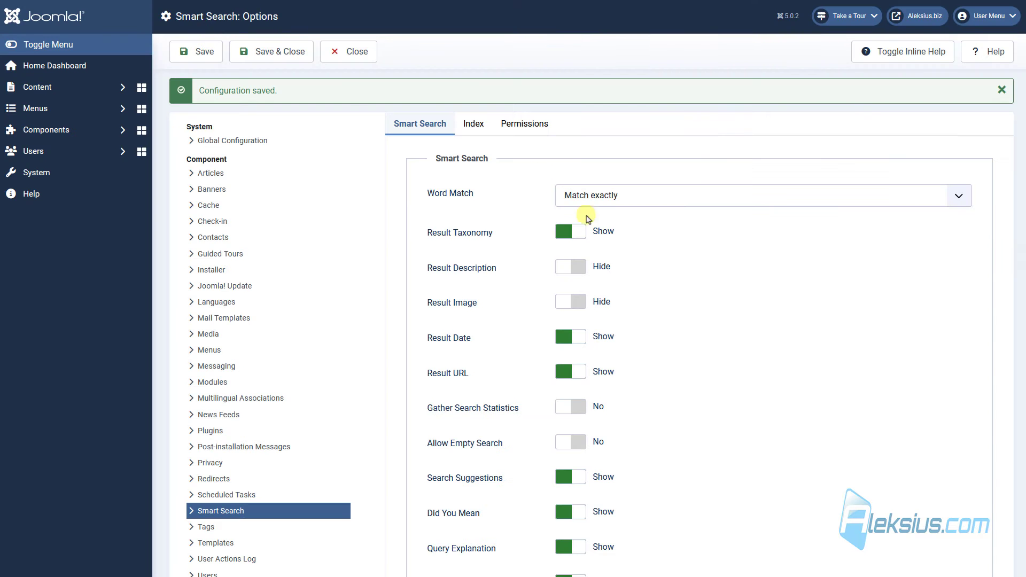
# Step: Set Result Description back to Show with a Description Length of 340, and save the options
pyautogui.click(580, 265)
pyautogui.press('Tab')
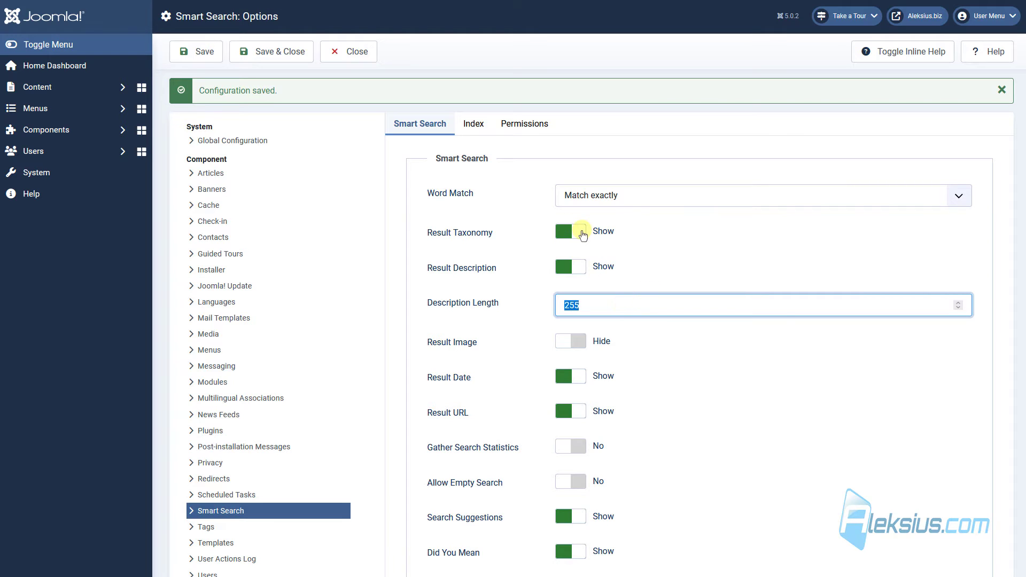
pyautogui.click(209, 52)
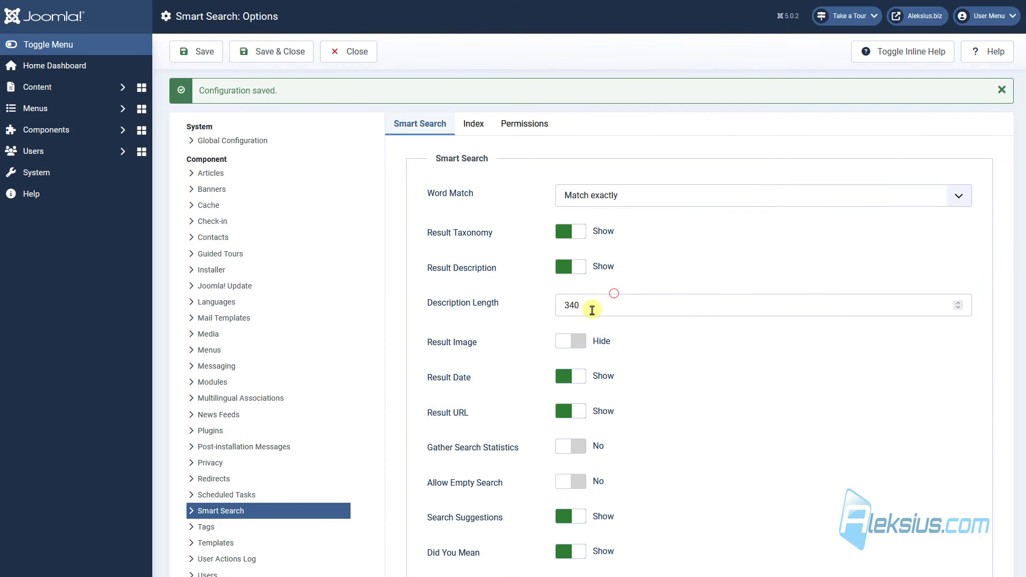
# Step: Set the Description Length to 50, save the options, and reload the site's search results
pyautogui.moveTo(592, 309); pyautogui.dragTo(418, 311)
pyautogui.write('50')
pyautogui.click(203, 52)
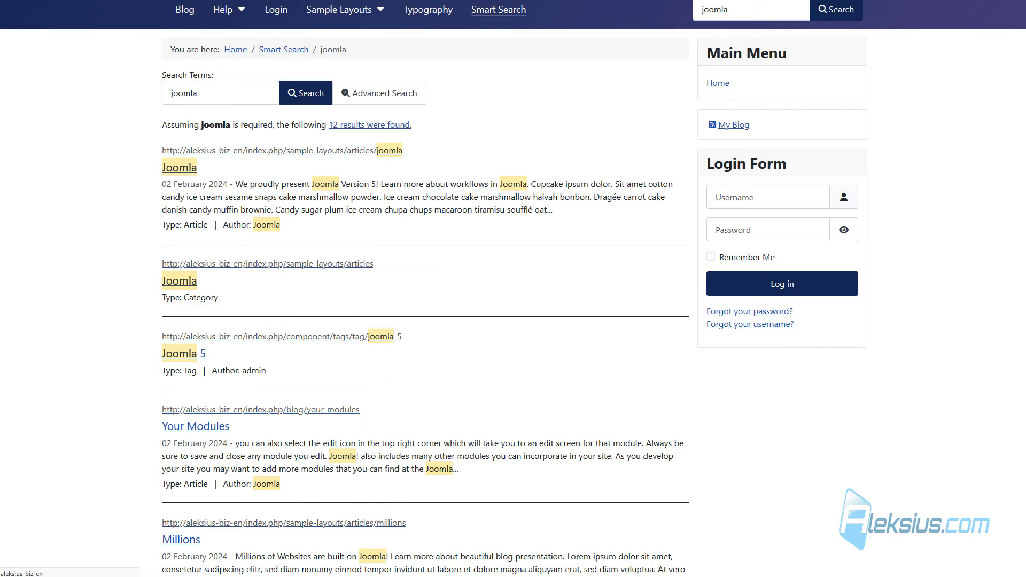
pyautogui.press('F5')
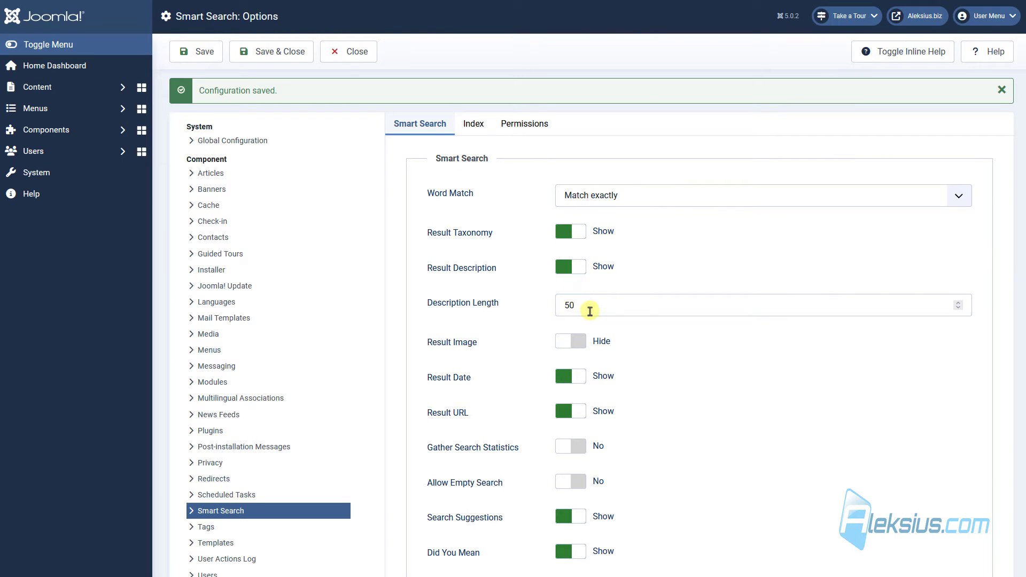
# Step: Set Description Length to 266, show result images with Linked Image set to Yes, save, and test a result image's link on the site
pyautogui.doubleClick(591, 311)
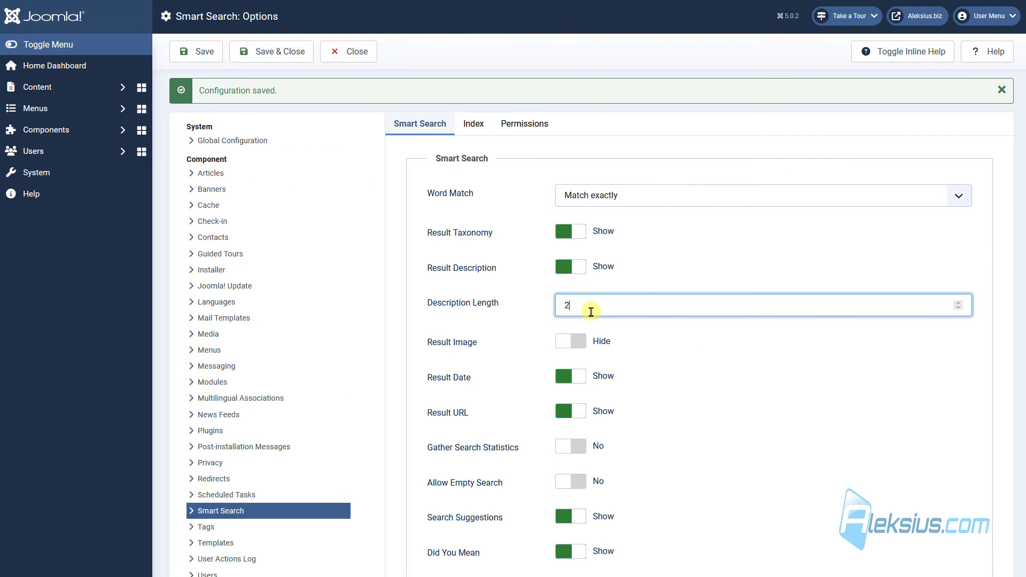
pyautogui.click(219, 53)
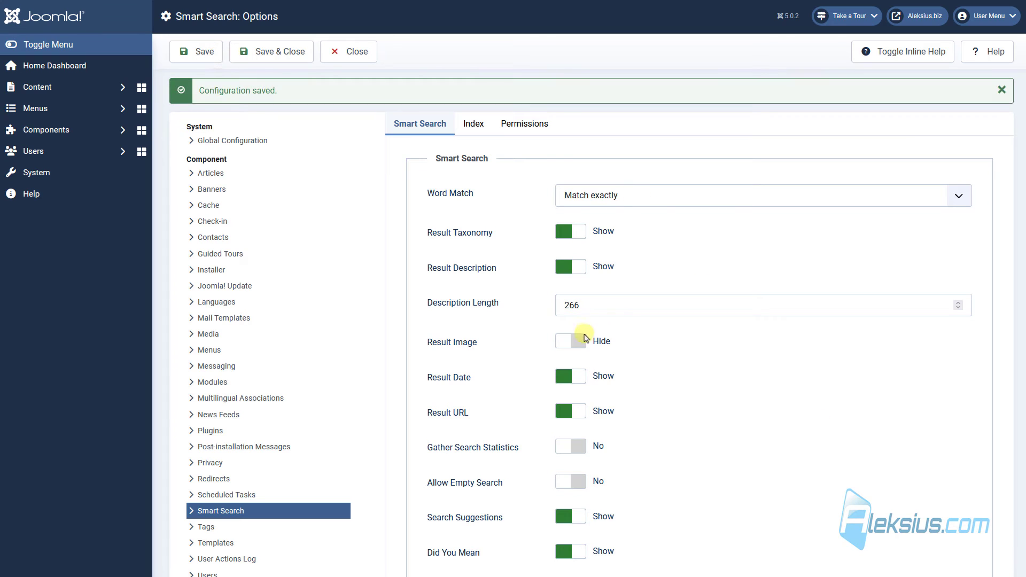
pyautogui.click(582, 343)
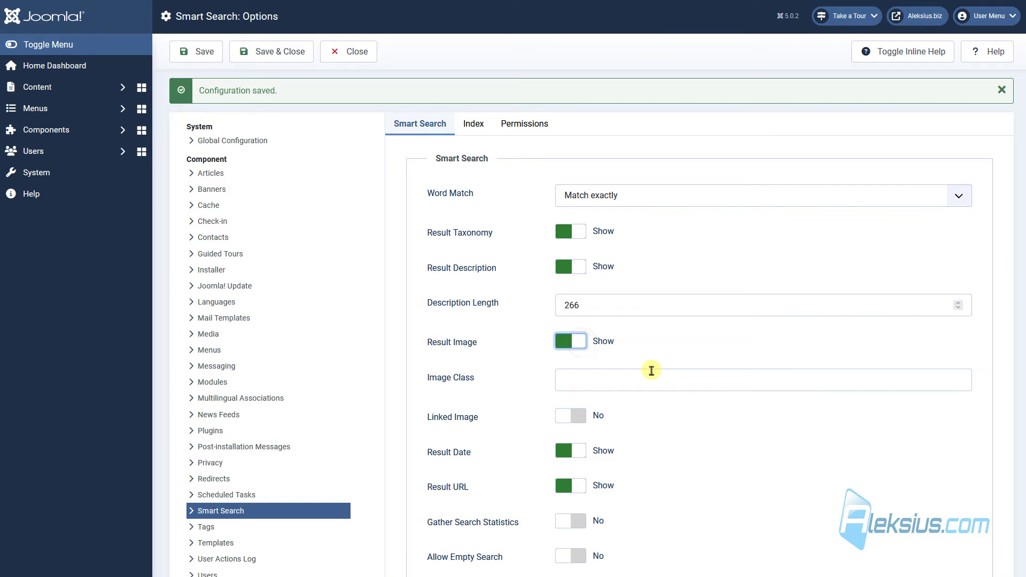
pyautogui.click(580, 422)
pyautogui.click(188, 54)
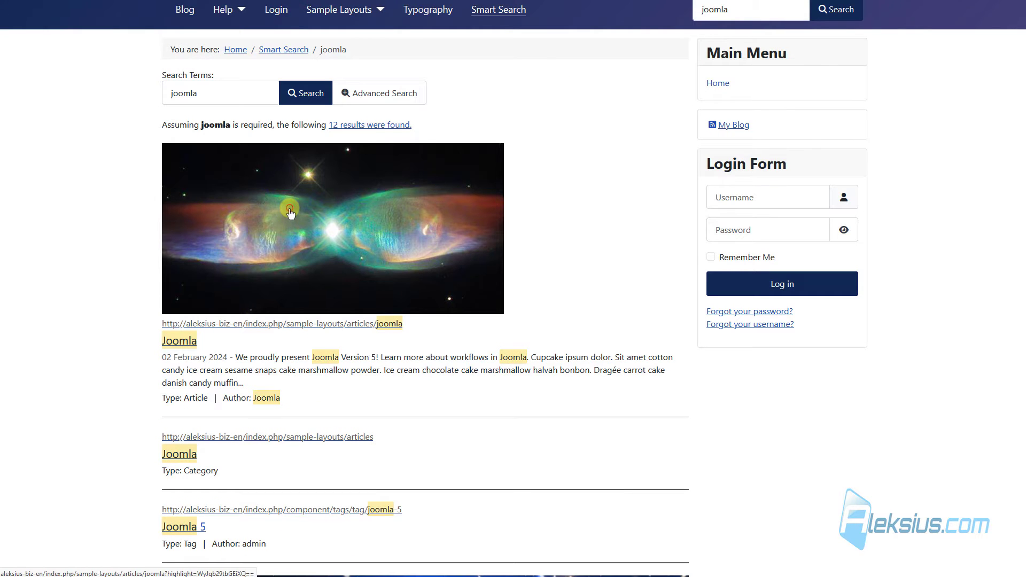
pyautogui.click(291, 214)
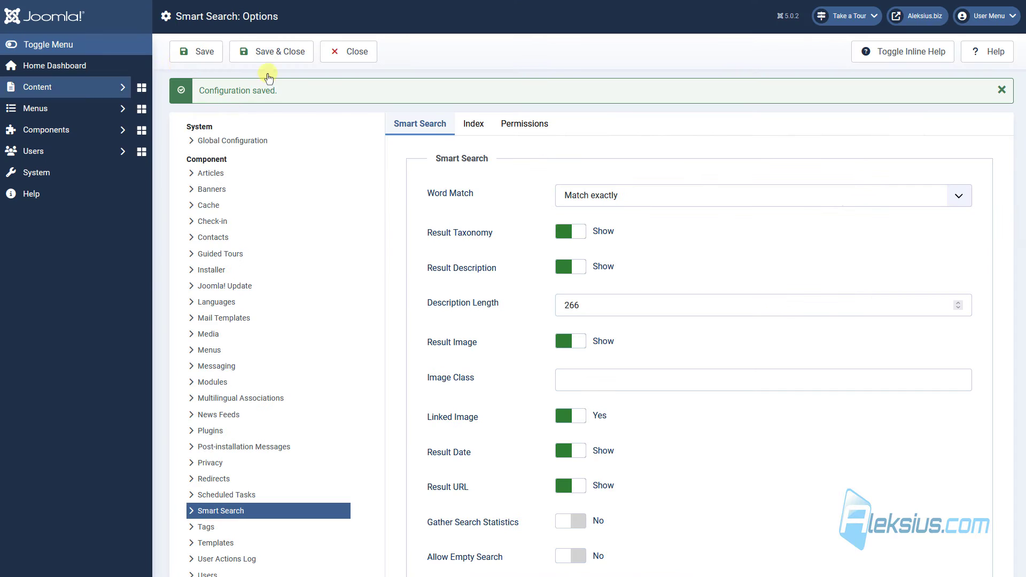
# Step: Save and close the Smart Search options, and open the article list
pyautogui.click(268, 50)
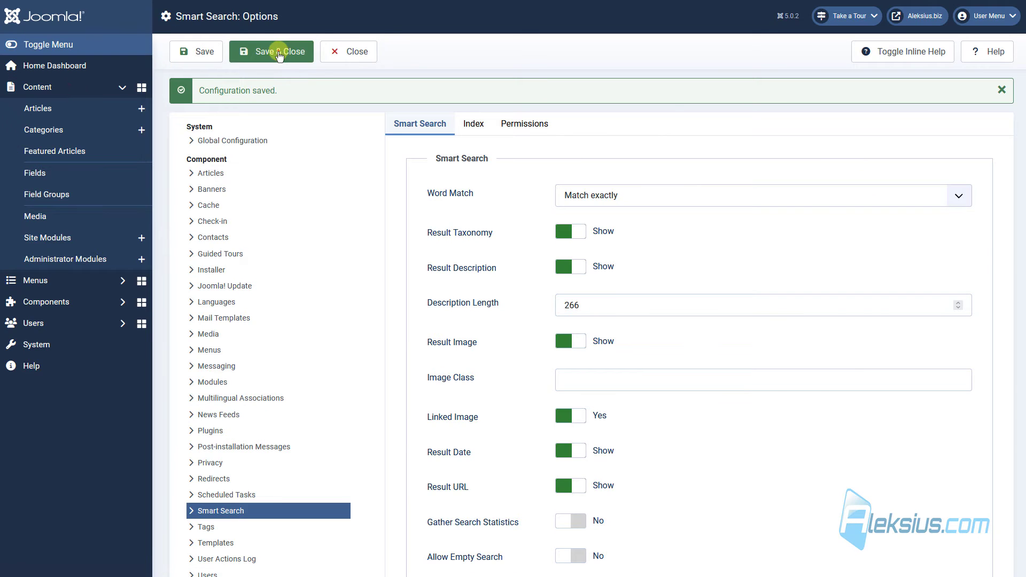
pyautogui.click(59, 89)
pyautogui.click(62, 107)
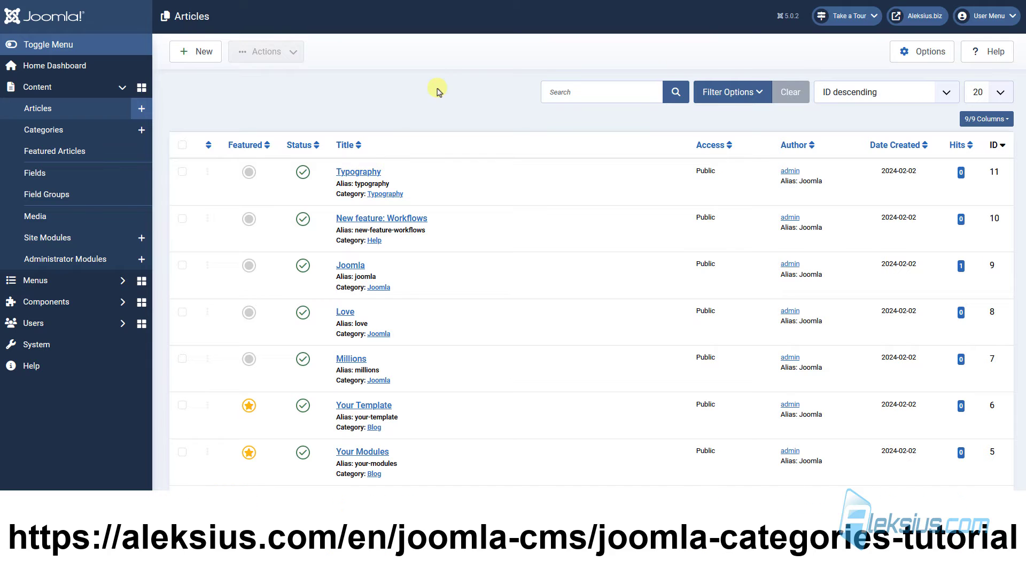
# Step: Search the articles for joomla and open the Joomla article for editing
pyautogui.click(612, 98)
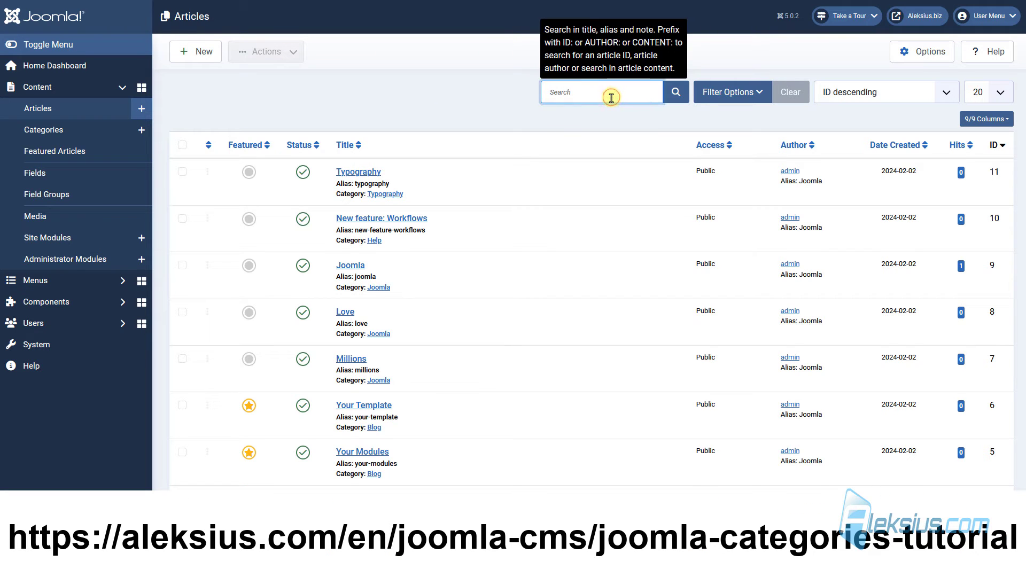
pyautogui.write('joo')
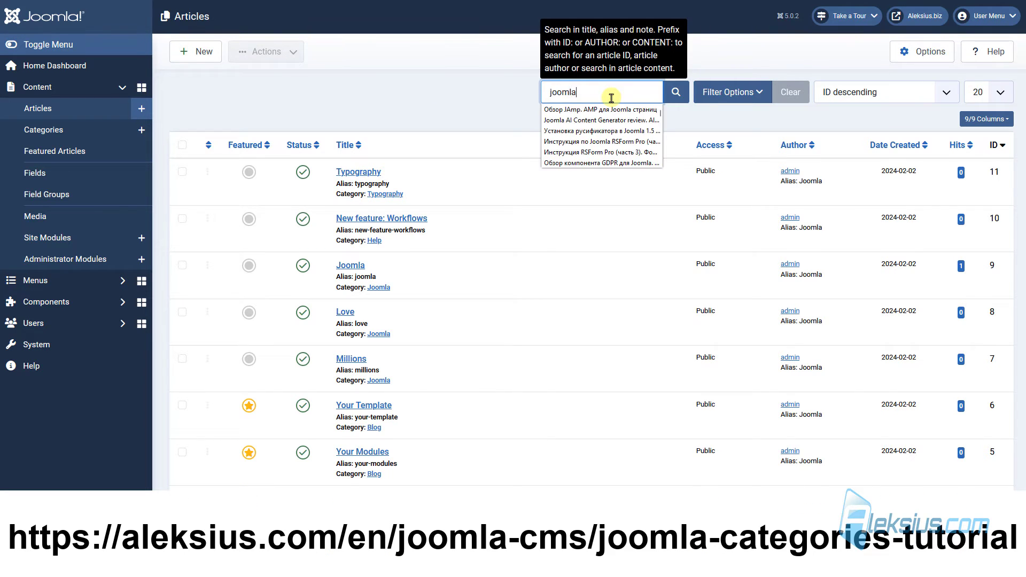
pyautogui.write('mla')
pyautogui.press('Return')
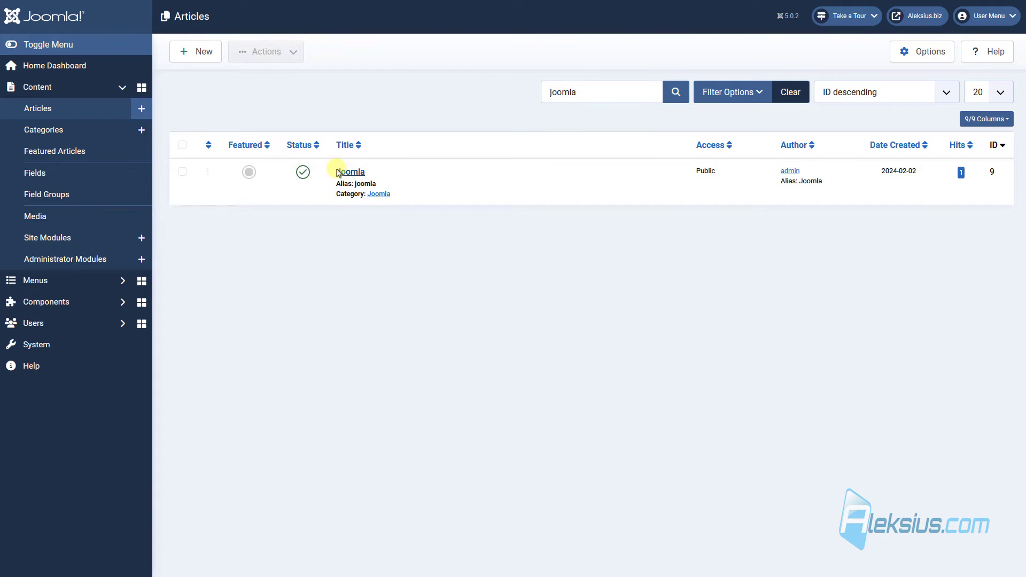
pyautogui.click(347, 172)
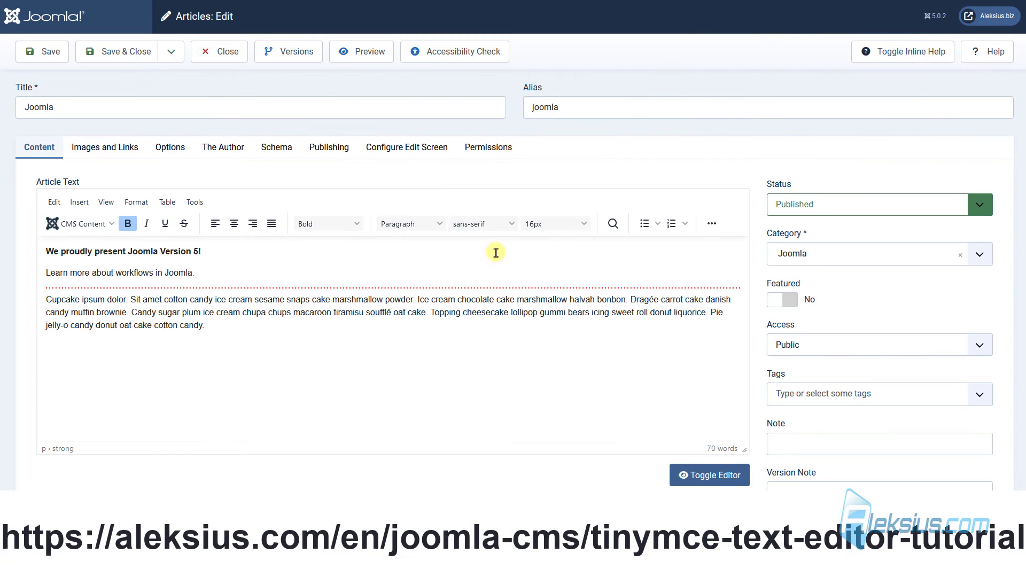
# Step: Expand the article editor's toolset, and review the article's intro image settings before returning to its text
pyautogui.click(712, 224)
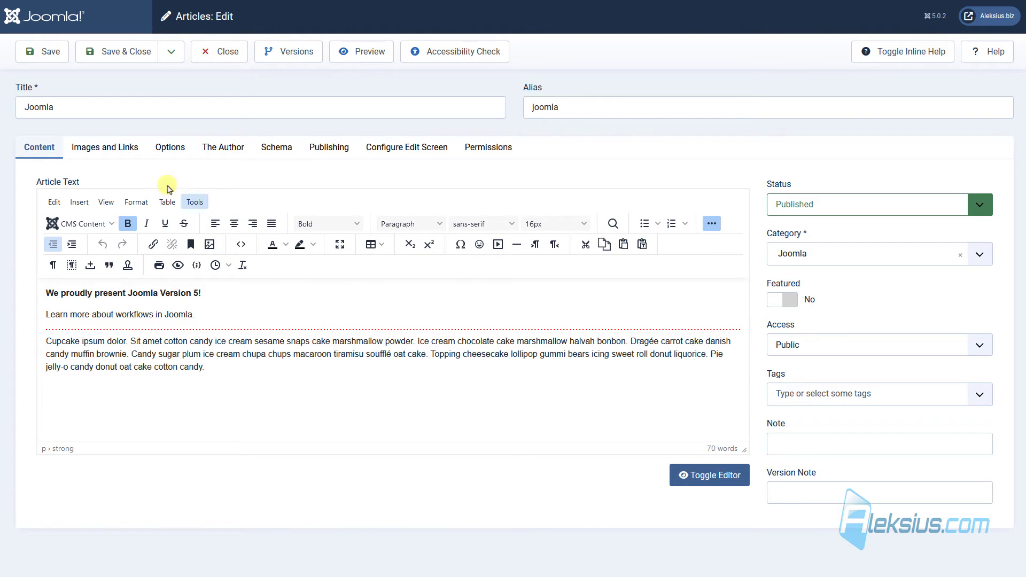
pyautogui.click(91, 155)
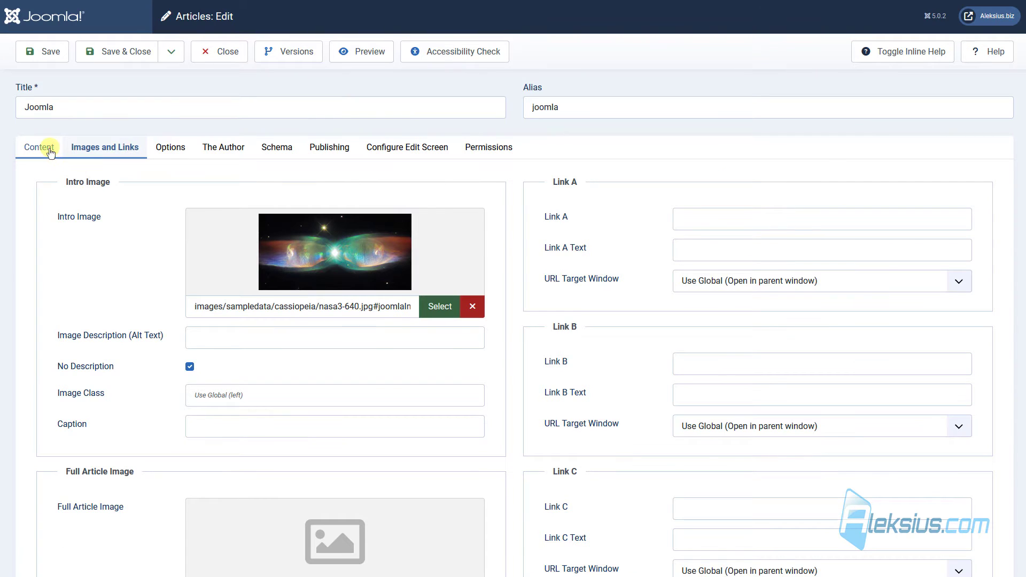
pyautogui.click(44, 146)
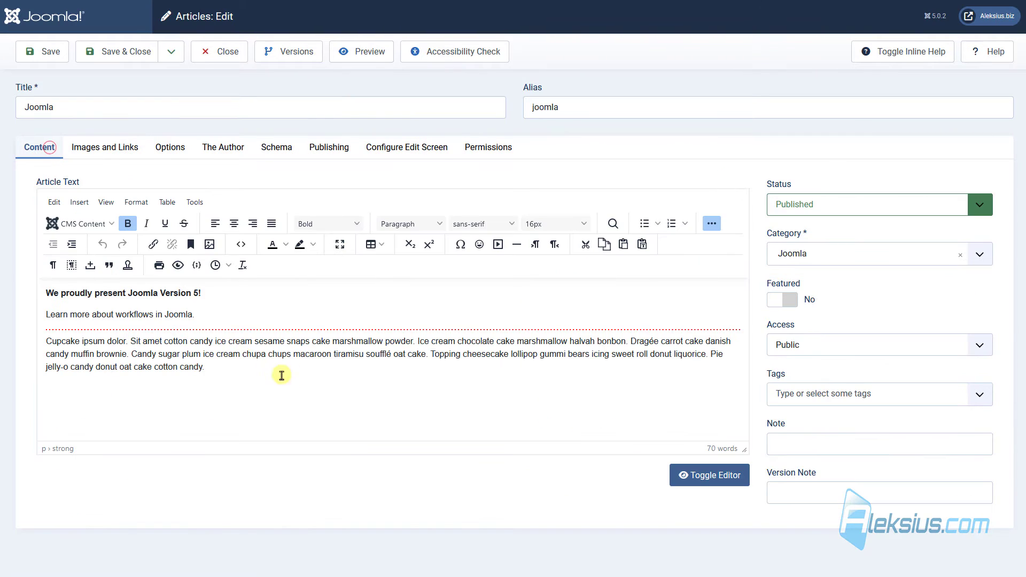
# Step: Check the article's intro image settings again and close the article without saving
pyautogui.click(103, 146)
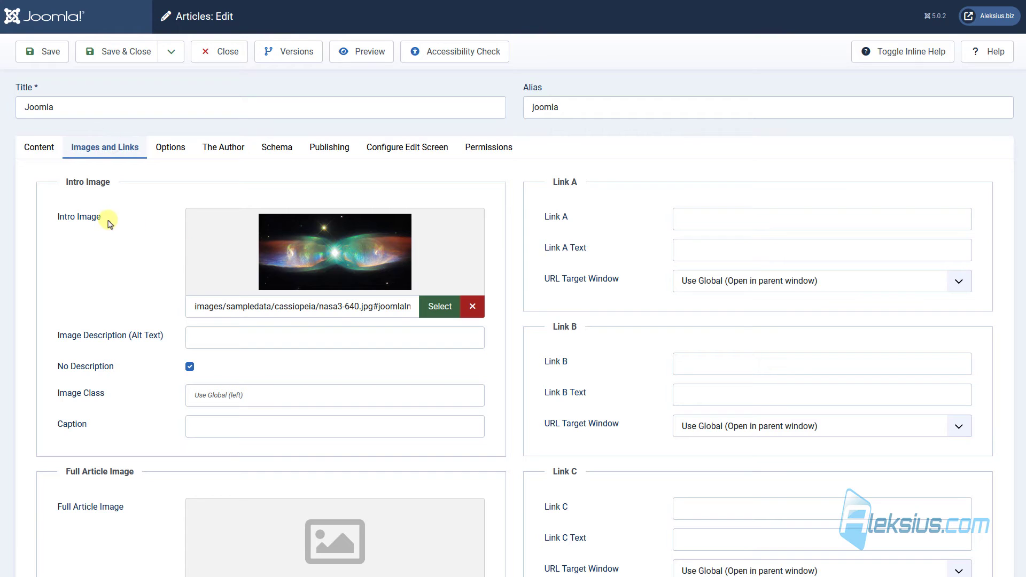
pyautogui.click(221, 52)
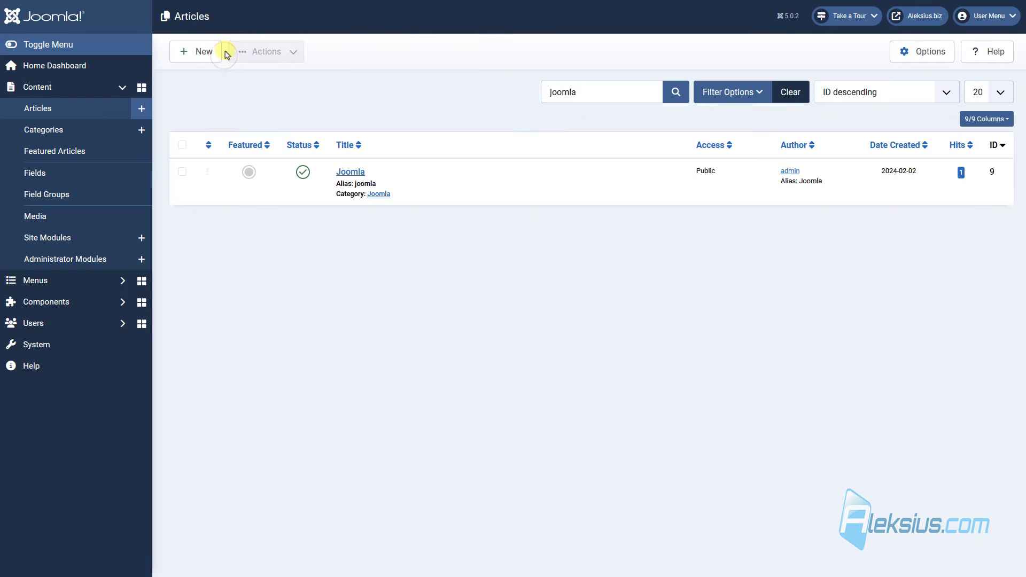
# Step: Open the Smart Search index options and set Result Image to Hide
pyautogui.click(70, 307)
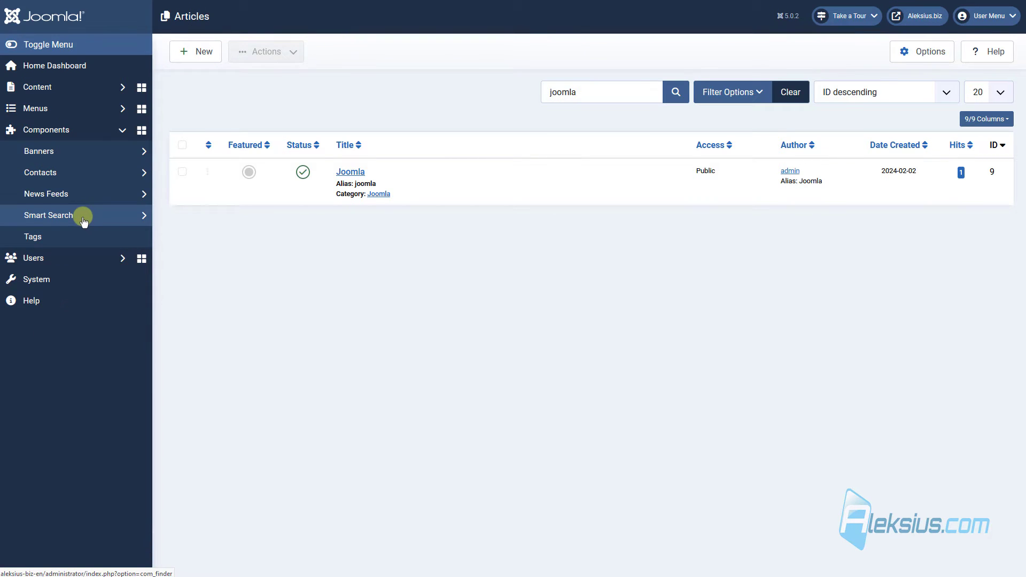
pyautogui.click(84, 219)
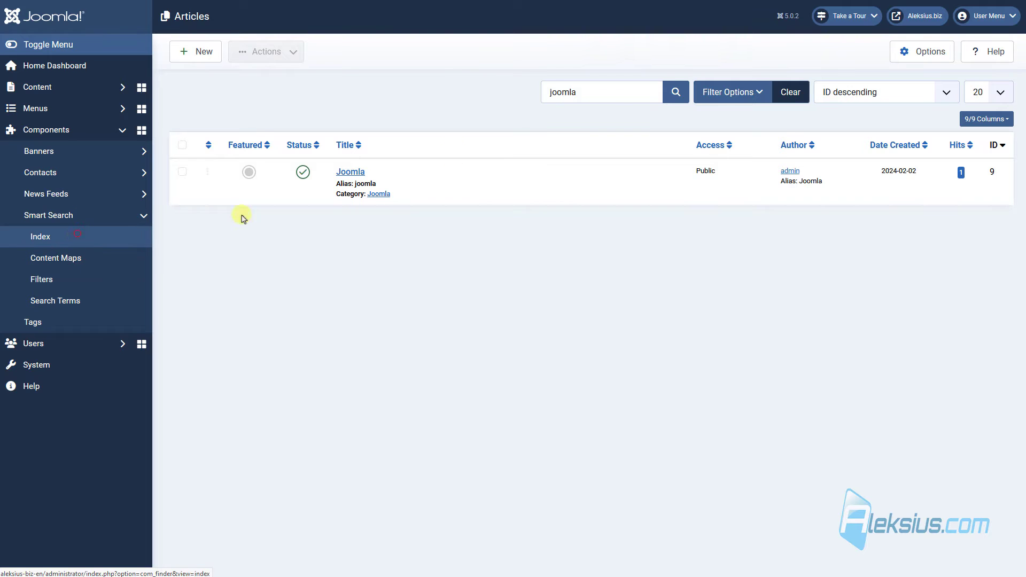
pyautogui.click(121, 237)
pyautogui.click(928, 49)
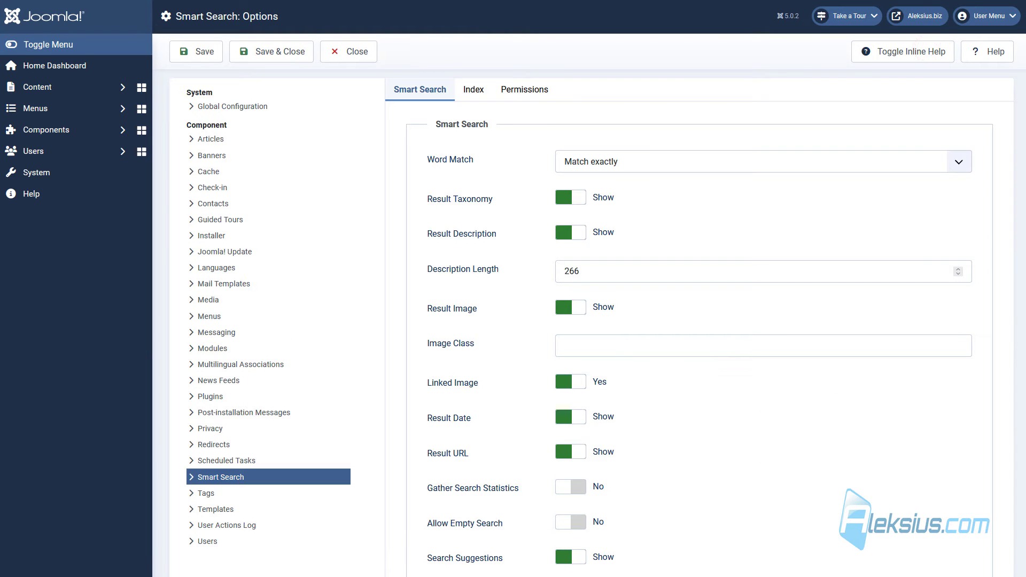
pyautogui.click(578, 306)
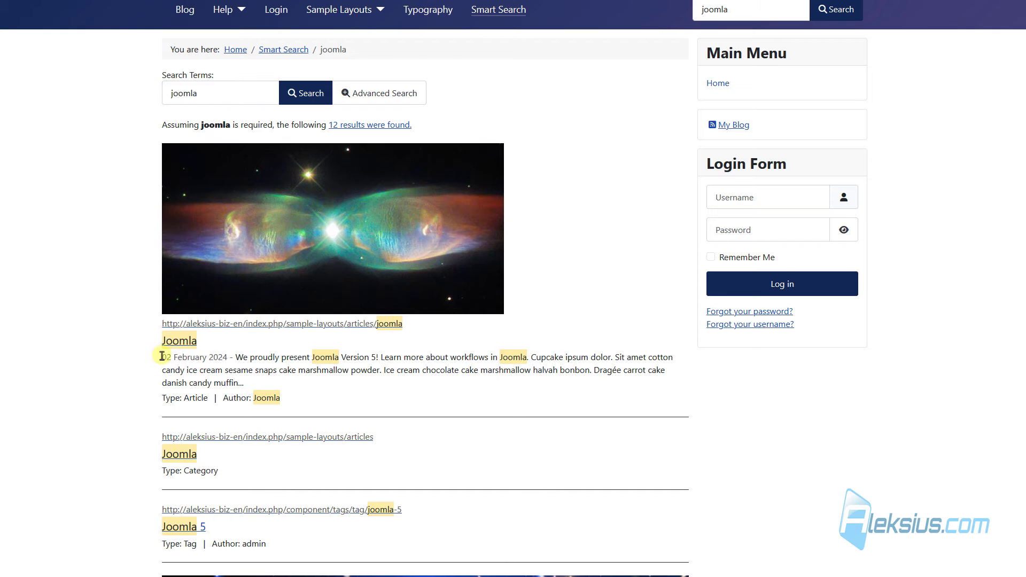
# Step: Examine the date and URL of the first Joomla result on the site, testing its link and returning to the results
pyautogui.moveTo(162, 356); pyautogui.dragTo(232, 357)
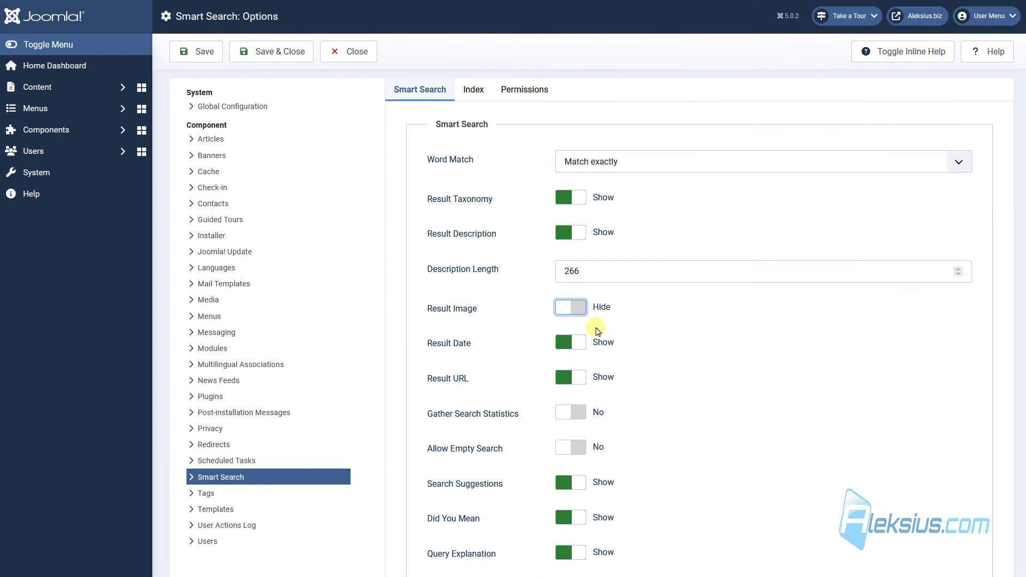
pyautogui.scroll(-1, 632, 334)
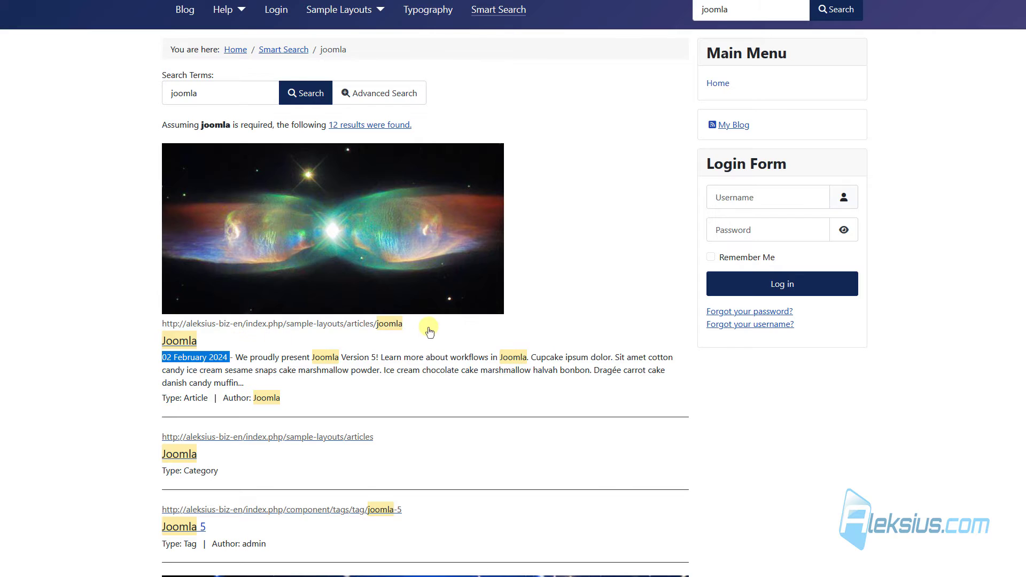
pyautogui.click(426, 329)
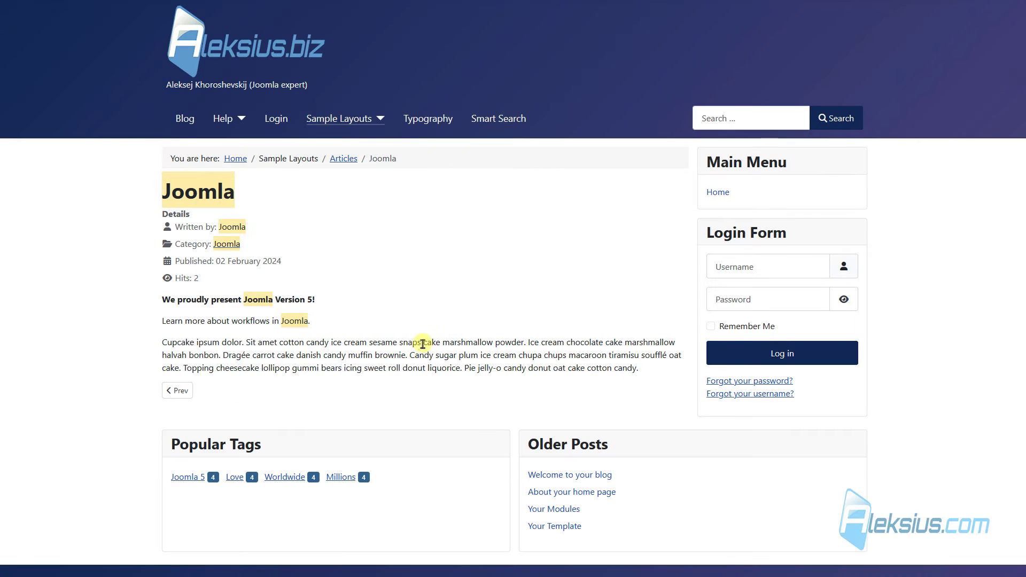
pyautogui.hotkey('alt', 'Left')
pyautogui.moveTo(155, 325); pyautogui.dragTo(324, 328)
pyautogui.moveTo(155, 323); pyautogui.dragTo(394, 321)
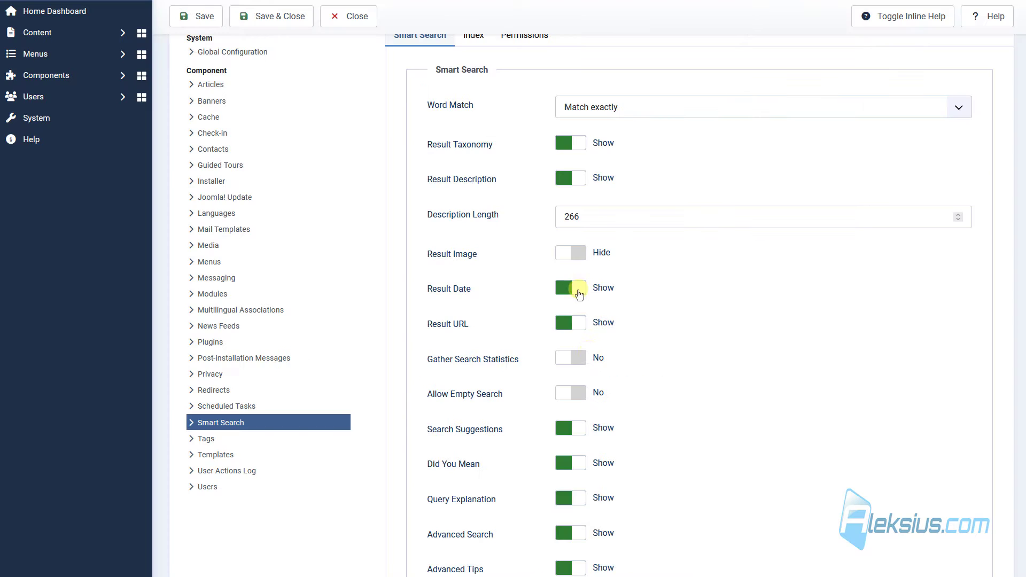
# Step: Set Gather Search Statistics to Yes, and save and close the Smart Search options
pyautogui.click(577, 360)
pyautogui.scroll(2, 584, 298)
pyautogui.click(269, 47)
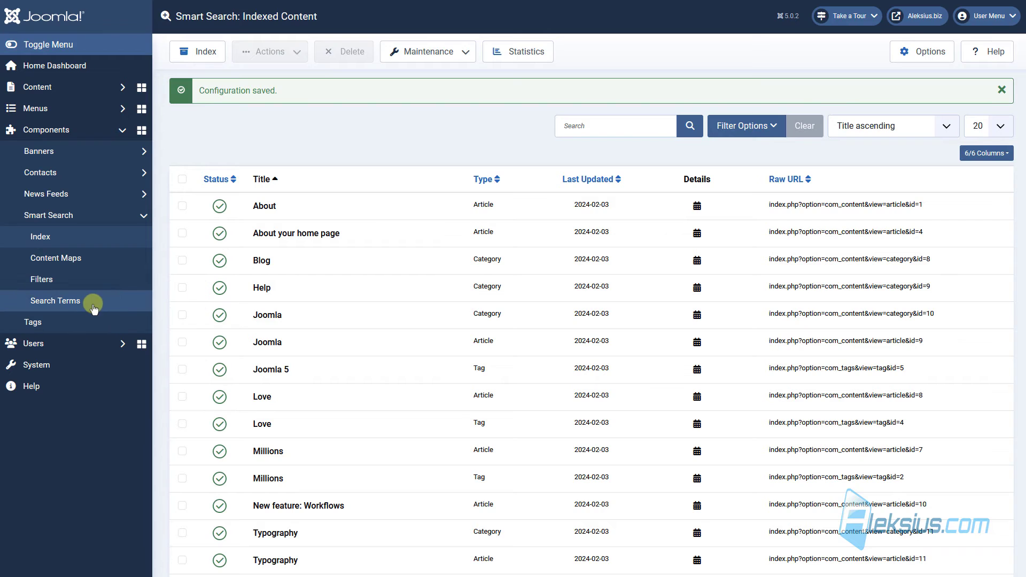
# Step: Open the Smart Search search terms list, and run a search for joomla 4 on the site
pyautogui.click(92, 305)
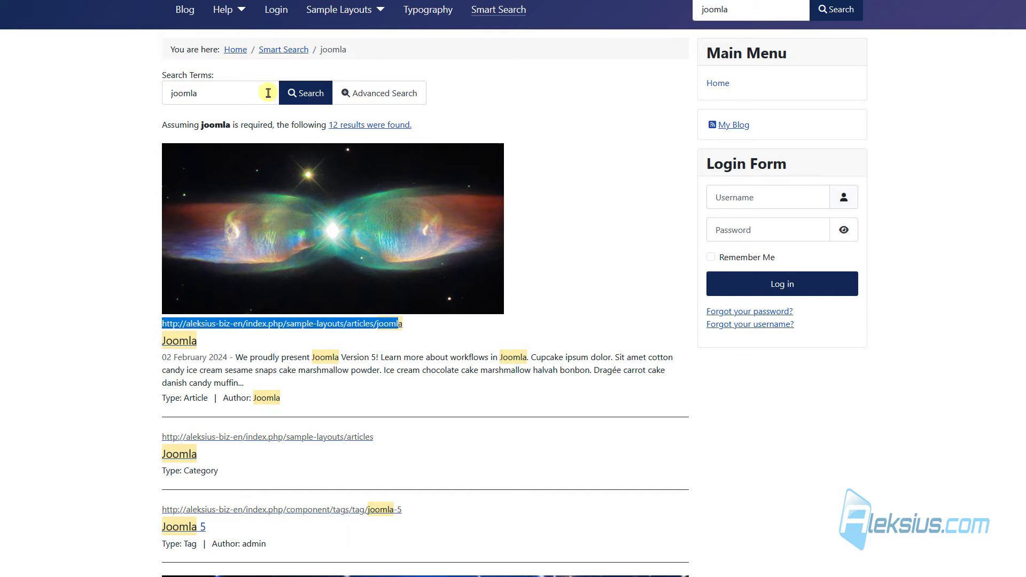
pyautogui.click(246, 87)
pyautogui.write('4')
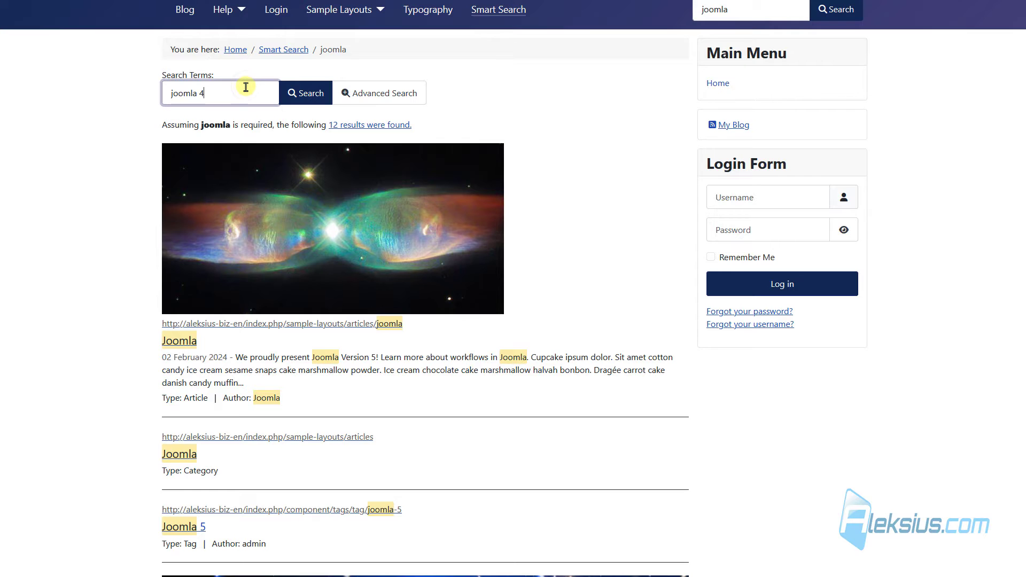
pyautogui.click(317, 101)
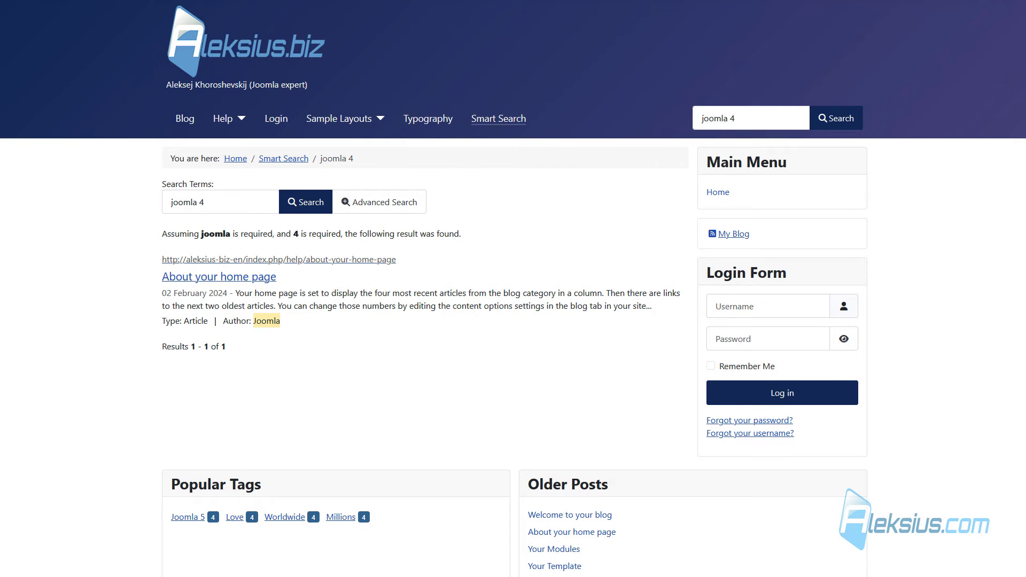
# Step: Refresh the Search Term Analysis and examine the recorded joomla 4 phrase with its hits and results
pyautogui.hotkey('ctrl', 'Tab')
pyautogui.press('F5')
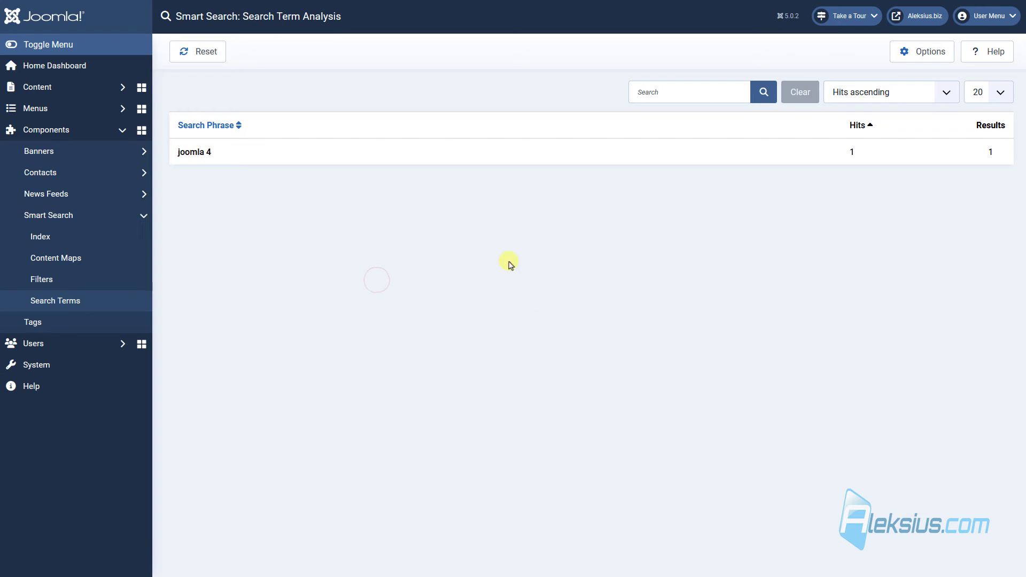
pyautogui.moveTo(213, 153); pyautogui.dragTo(178, 156)
pyautogui.click(900, 162)
pyautogui.moveTo(889, 156); pyautogui.dragTo(829, 154)
pyautogui.moveTo(980, 159); pyautogui.dragTo(1003, 147)
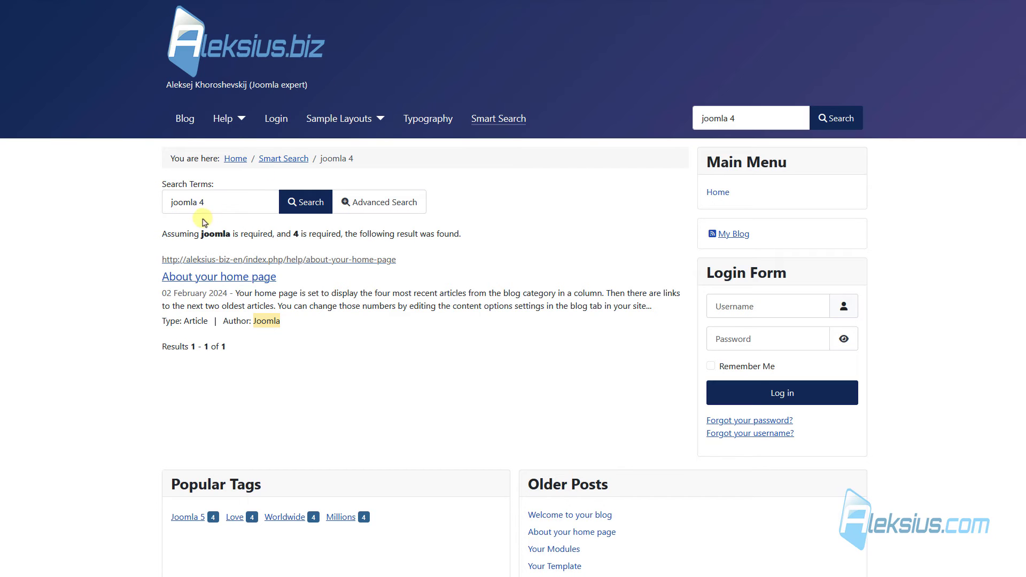
# Step: Search the site for joomla, and check that phrase's hits and results in the Search Term Analysis
pyautogui.click(211, 204)
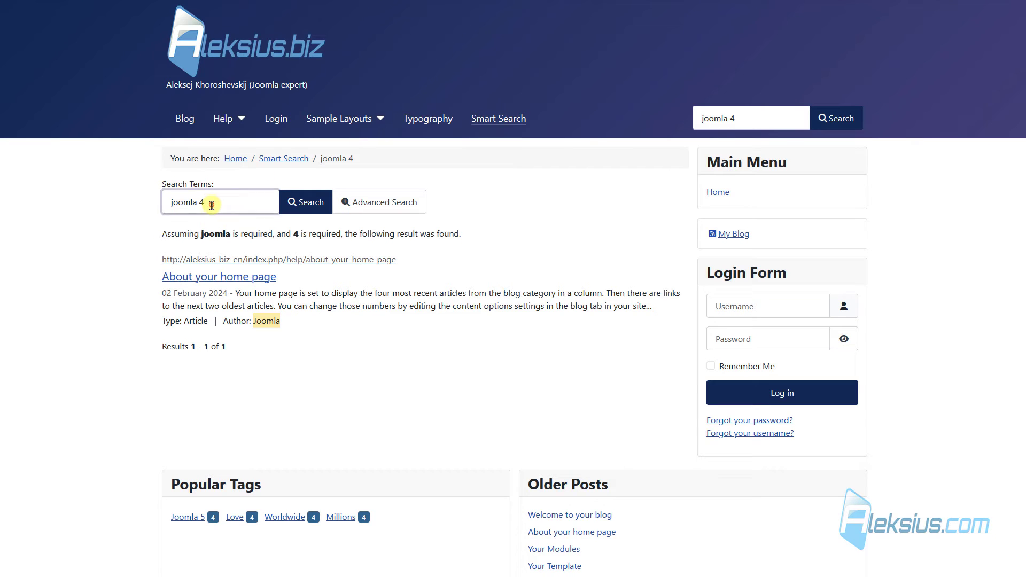
pyautogui.press('BackSpace')
pyautogui.press('BackSpace')
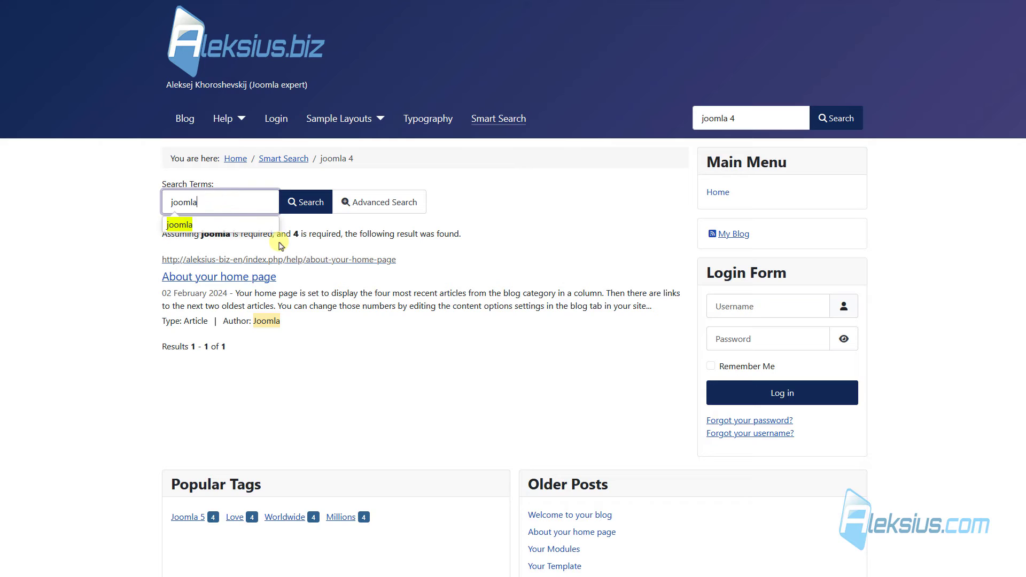
pyautogui.click(305, 202)
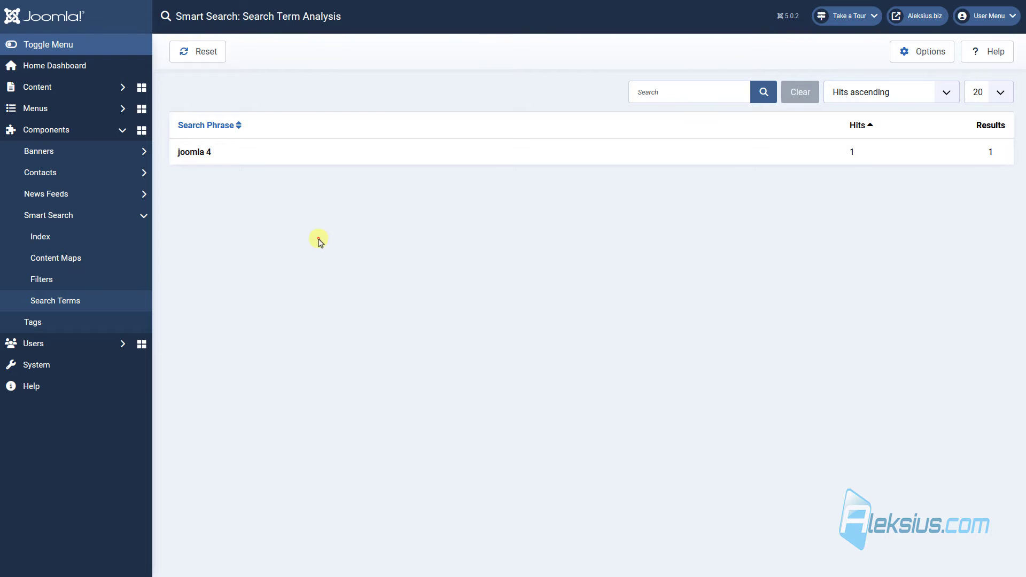
pyautogui.click(318, 238)
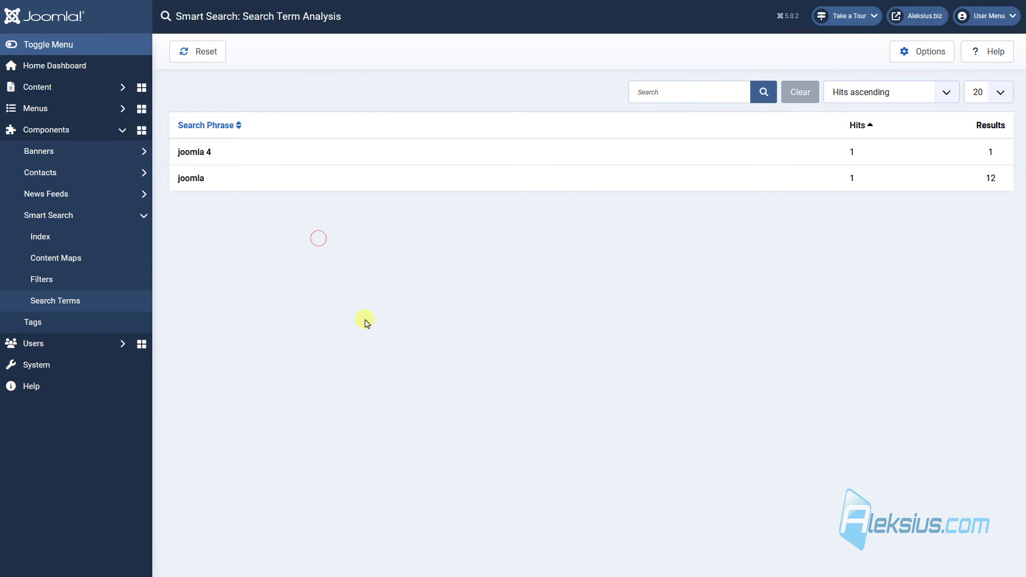
pyautogui.moveTo(213, 180); pyautogui.dragTo(177, 180)
pyautogui.click(859, 179)
pyautogui.doubleClick(1003, 179)
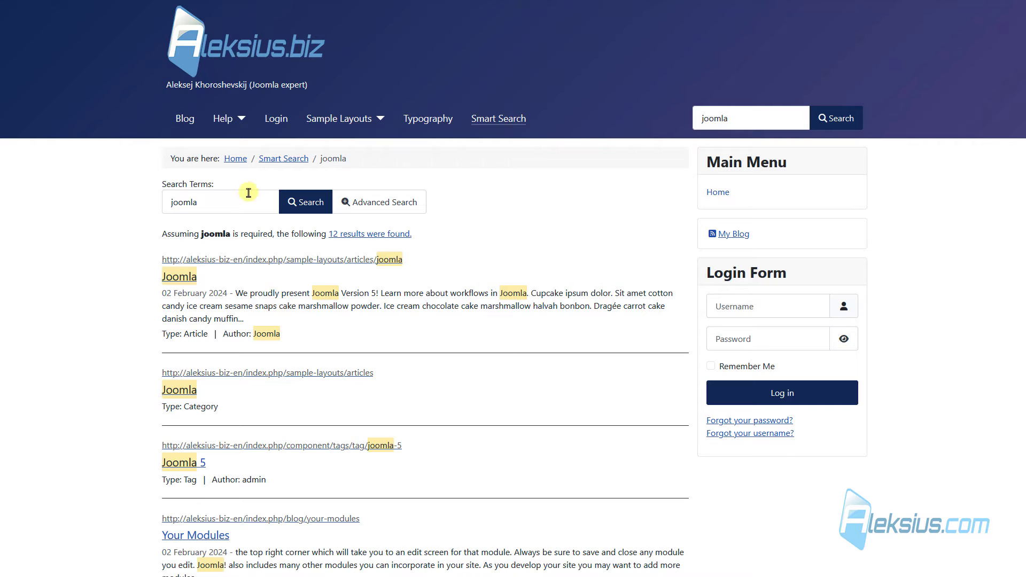
# Step: Search the site for joomla 5
pyautogui.click(234, 203)
pyautogui.write('5')
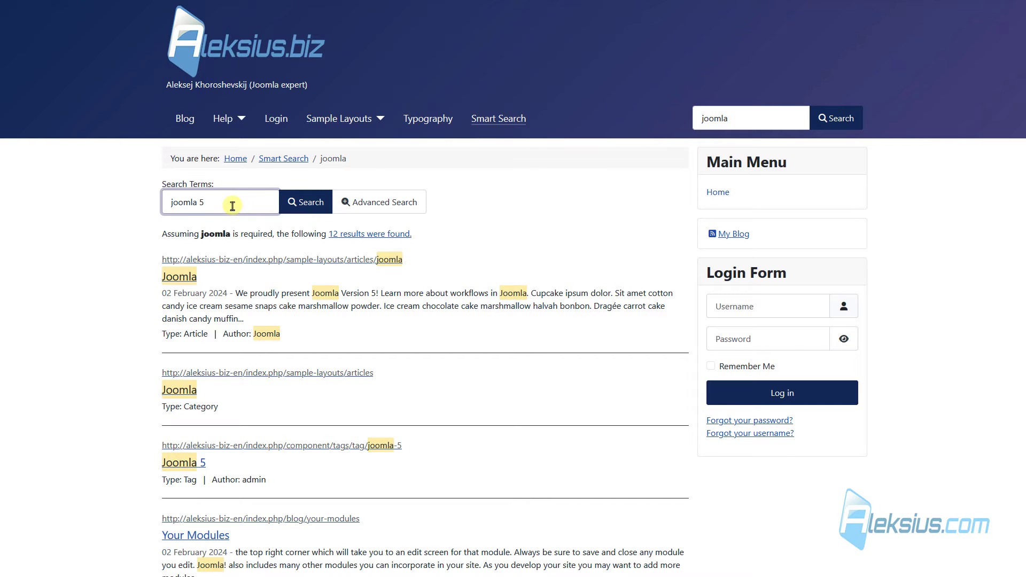
pyautogui.click(299, 202)
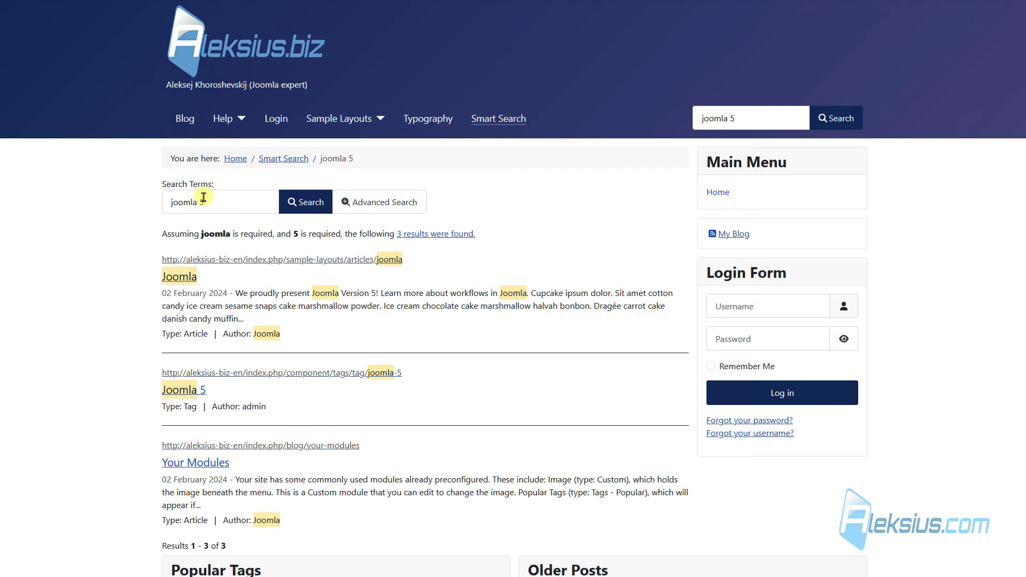
# Step: Search the site for the misspelled term jooomla
pyautogui.click(184, 202)
pyautogui.press('BackSpace')
pyautogui.press('BackSpace')
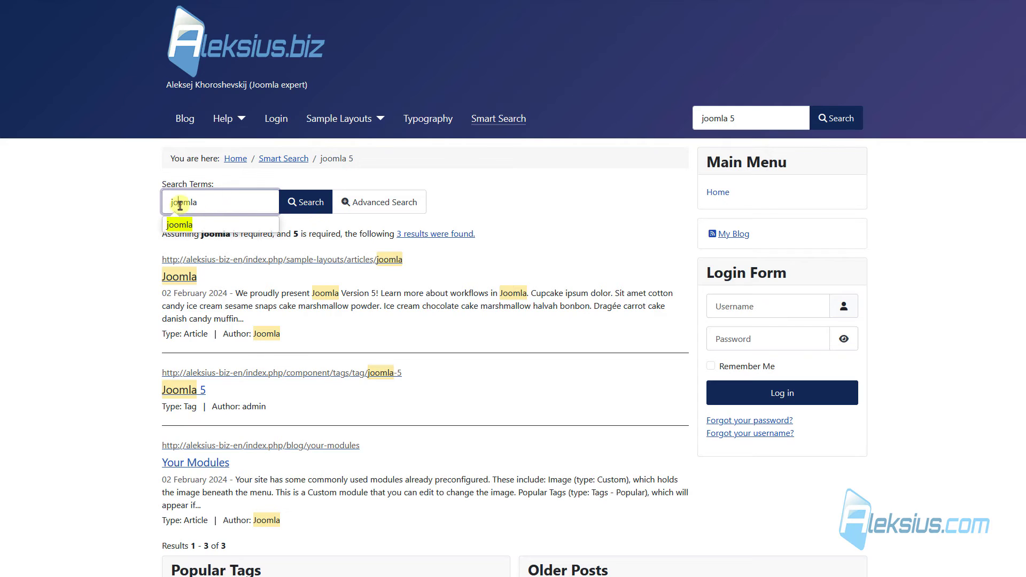
pyautogui.click(180, 205)
pyautogui.write('o')
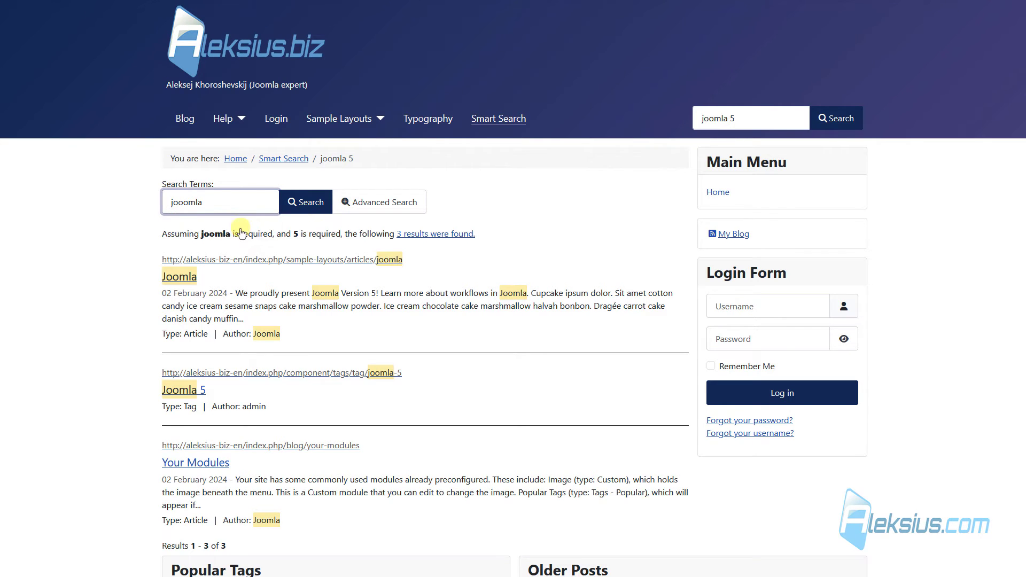
pyautogui.click(313, 201)
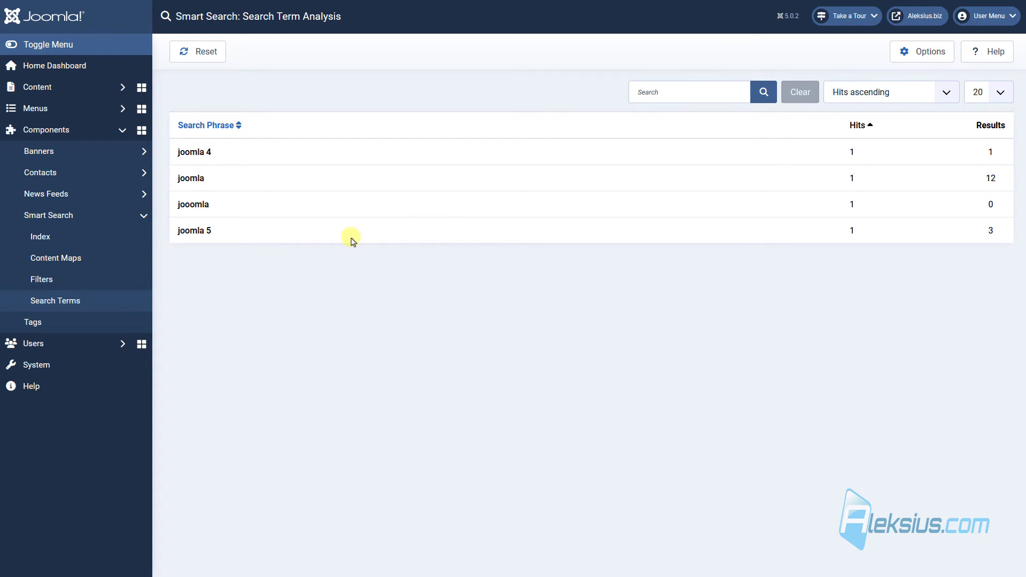
# Step: Examine the recorded jooomla and joomla 5 phrases in the Search Term Analysis
pyautogui.moveTo(211, 206); pyautogui.dragTo(174, 209)
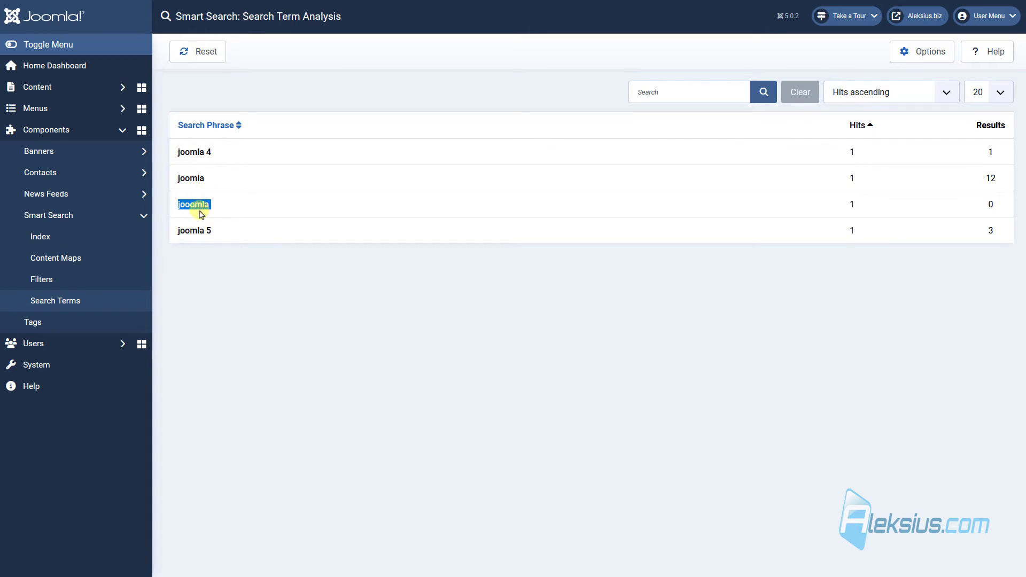
pyautogui.click(234, 243)
pyautogui.moveTo(216, 231); pyautogui.dragTo(172, 242)
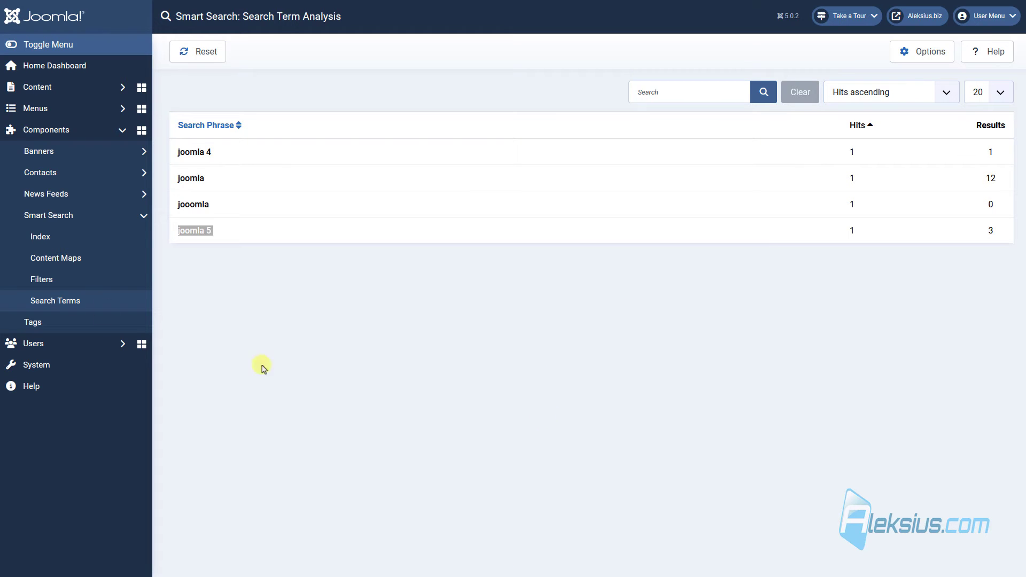
# Step: Open the Smart Search options from the index, and expand the advanced search form on the site
pyautogui.click(46, 237)
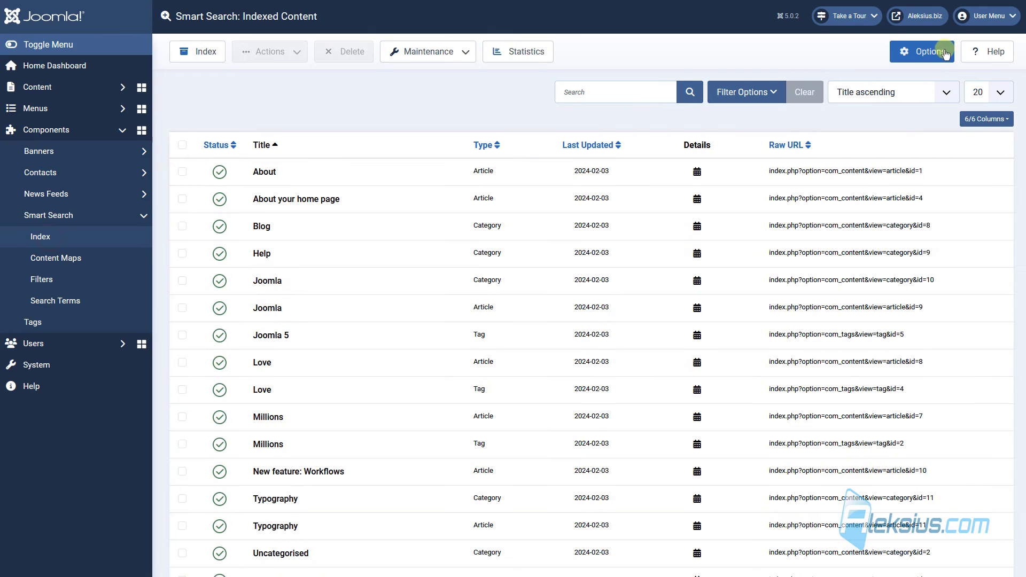
pyautogui.click(946, 54)
pyautogui.scroll(-5, 595, 367)
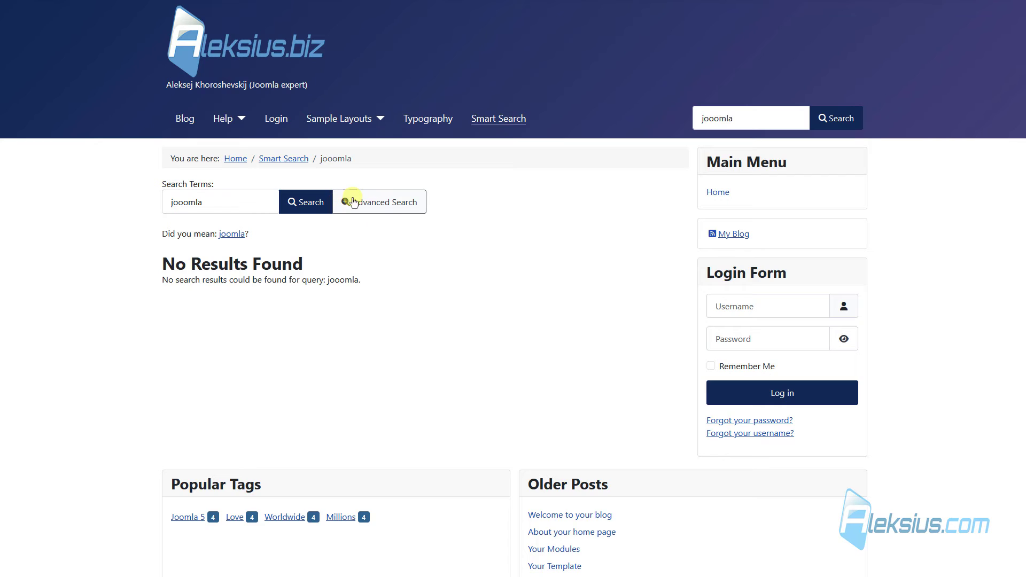
pyautogui.click(350, 198)
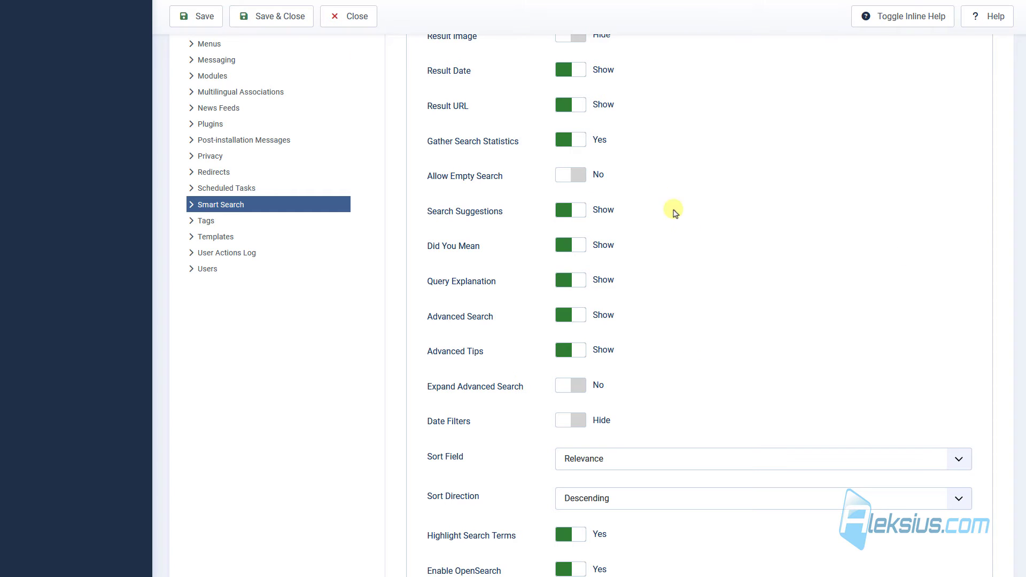
# Step: Set Search Suggestions, Did You Mean, Query Explanation and Advanced Search to Hide, and save the options
pyautogui.click(578, 214)
pyautogui.click(570, 246)
pyautogui.click(566, 282)
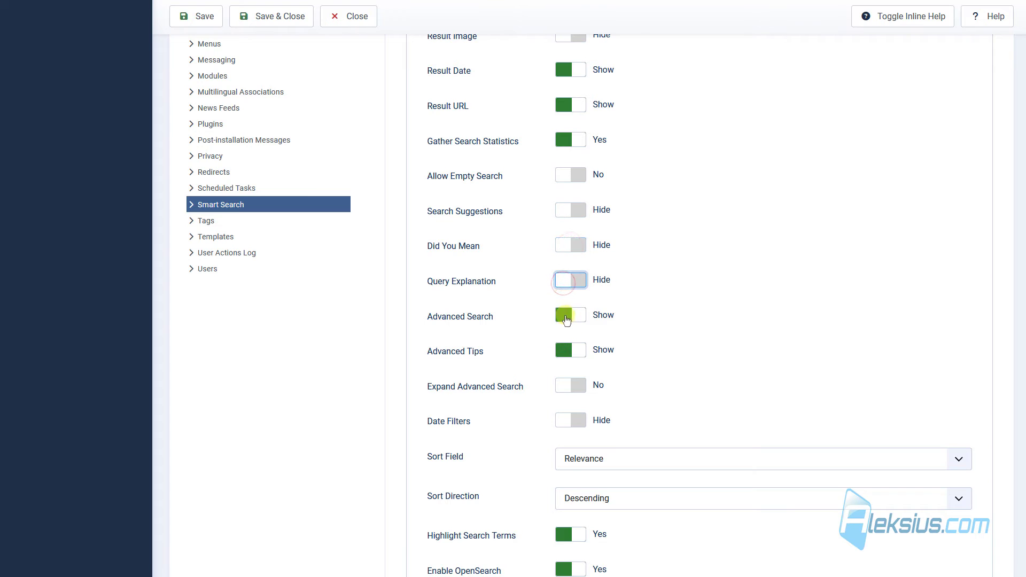
pyautogui.click(565, 315)
pyautogui.click(218, 15)
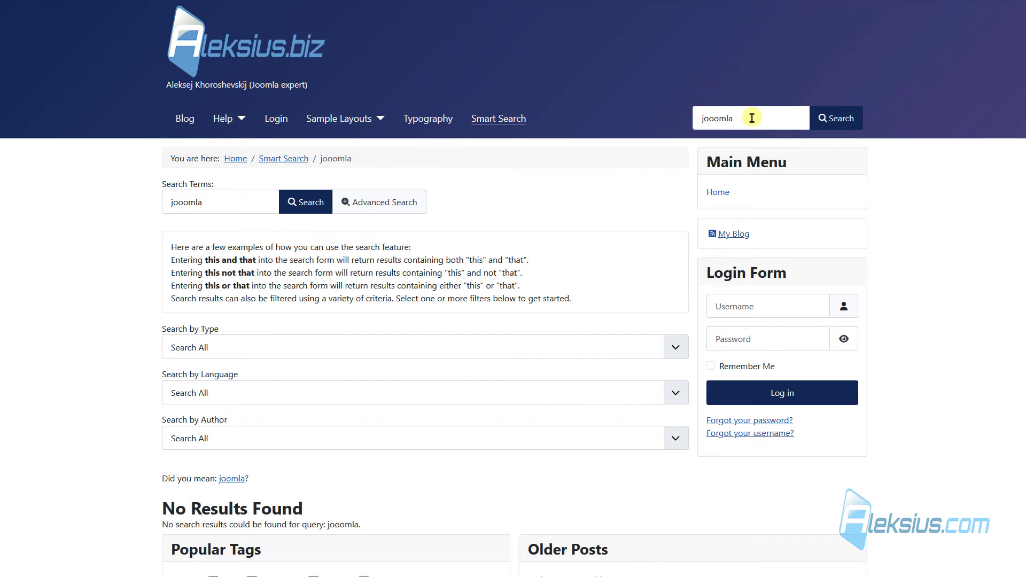
# Step: Search for joomla from the site header to check the effect of the hidden search elements
pyautogui.doubleClick(752, 118)
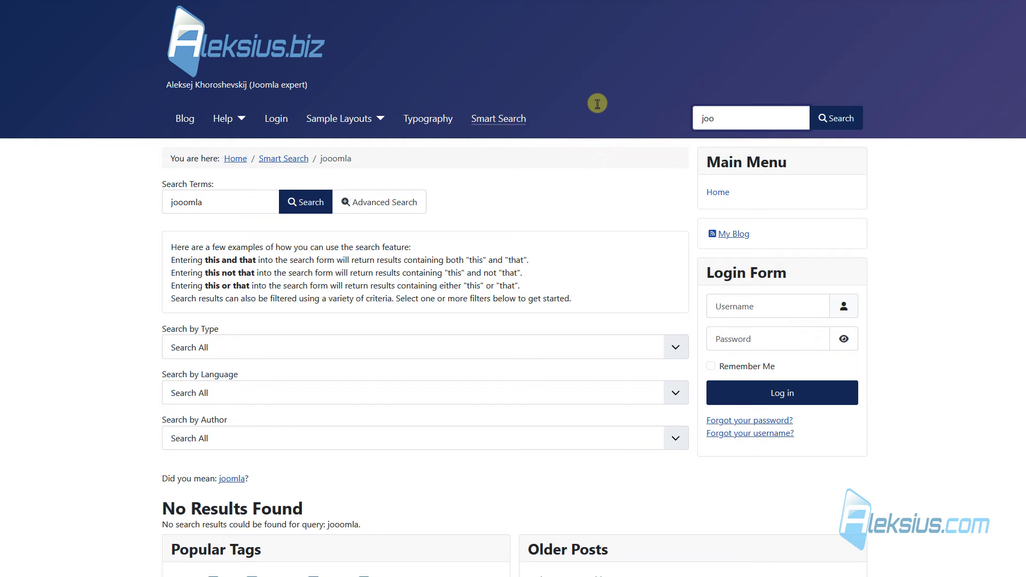
pyautogui.write('joomla')
pyautogui.click(855, 120)
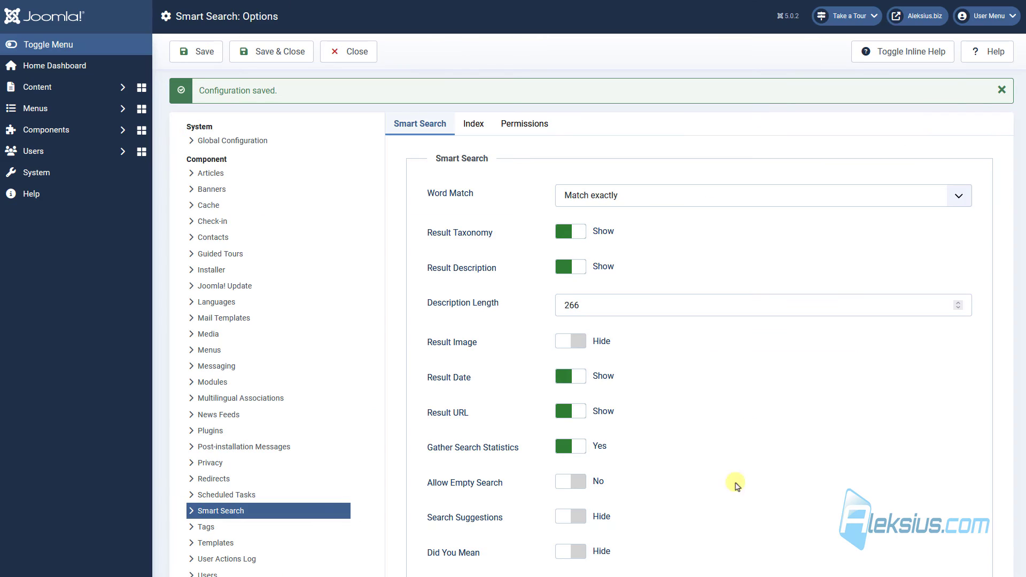
# Step: Set Search Suggestions to Show in the Smart Search options and save them
pyautogui.scroll(-1, 669, 350)
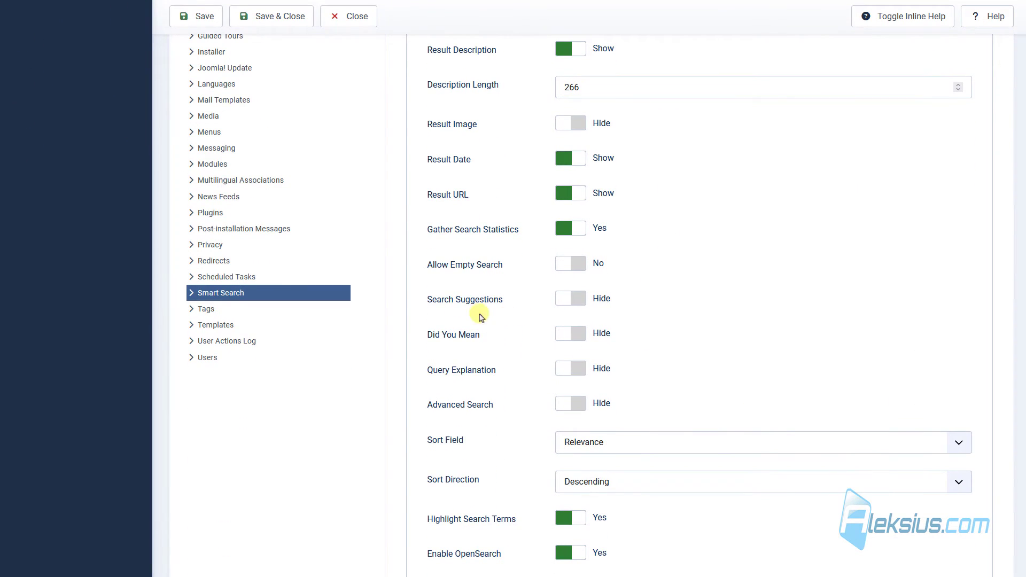
pyautogui.click(583, 308)
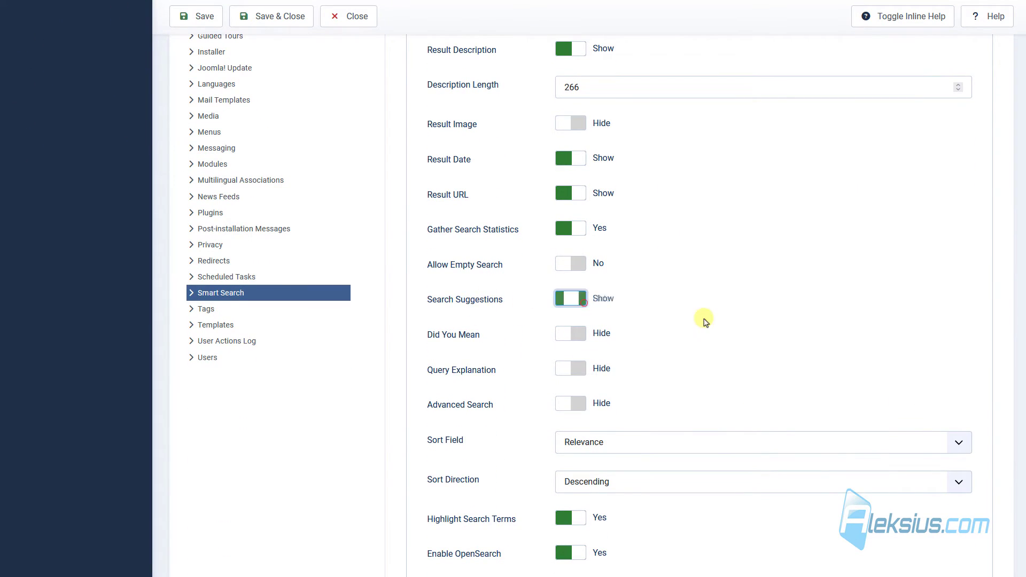
pyautogui.click(214, 16)
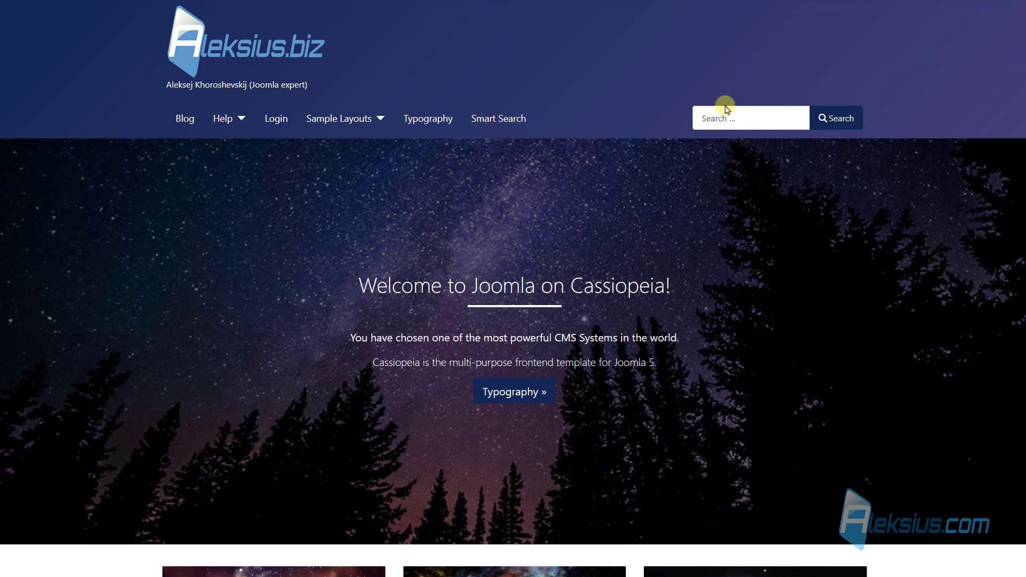
# Step: Enter joo in the site header search and pick the suggested term joomla
pyautogui.click(715, 124)
pyautogui.write('joo')
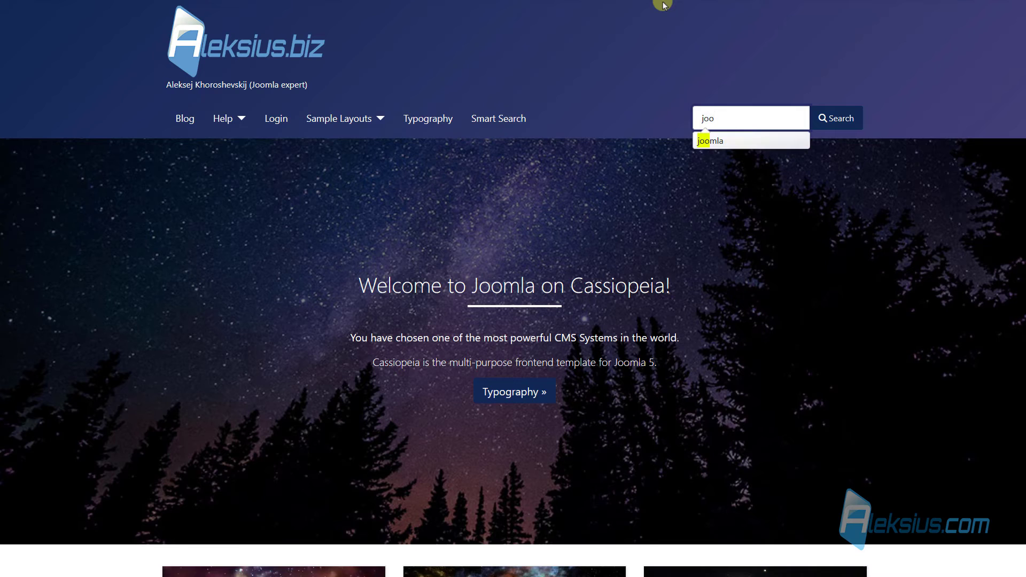
pyautogui.click(717, 142)
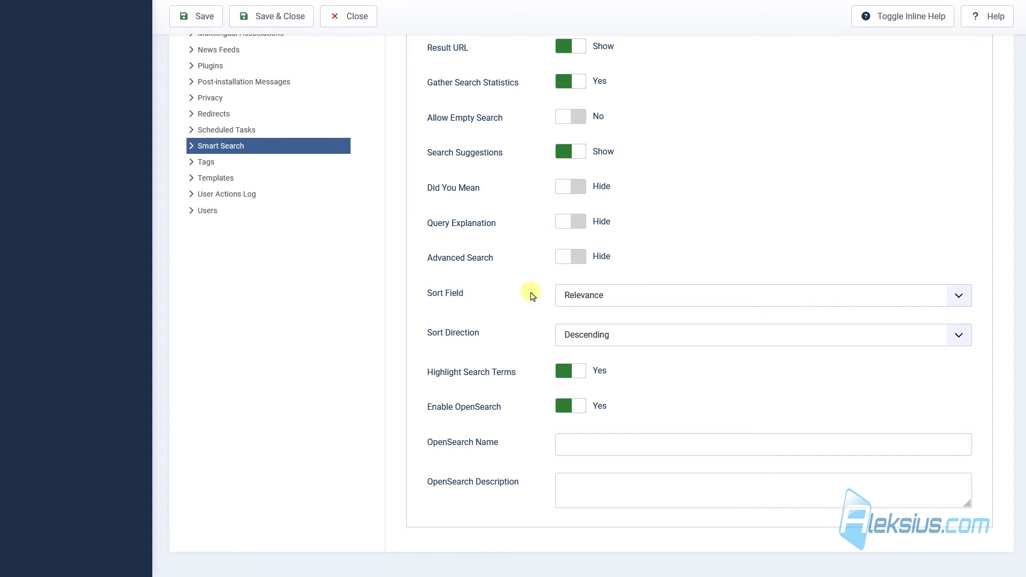
# Step: Look through the available choices for Sort Field and Sort Direction without changing either
pyautogui.click(620, 300)
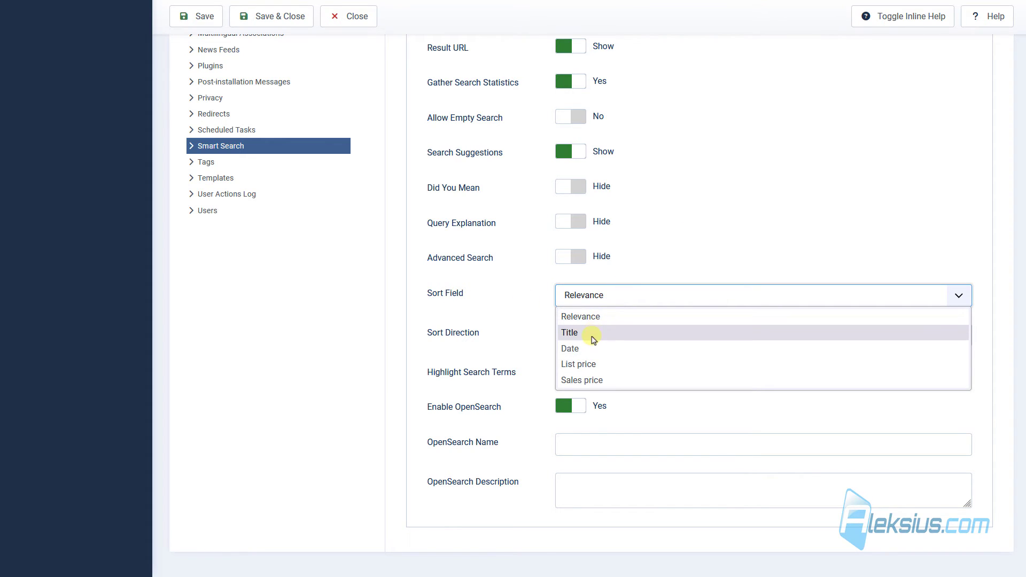
pyautogui.click(713, 237)
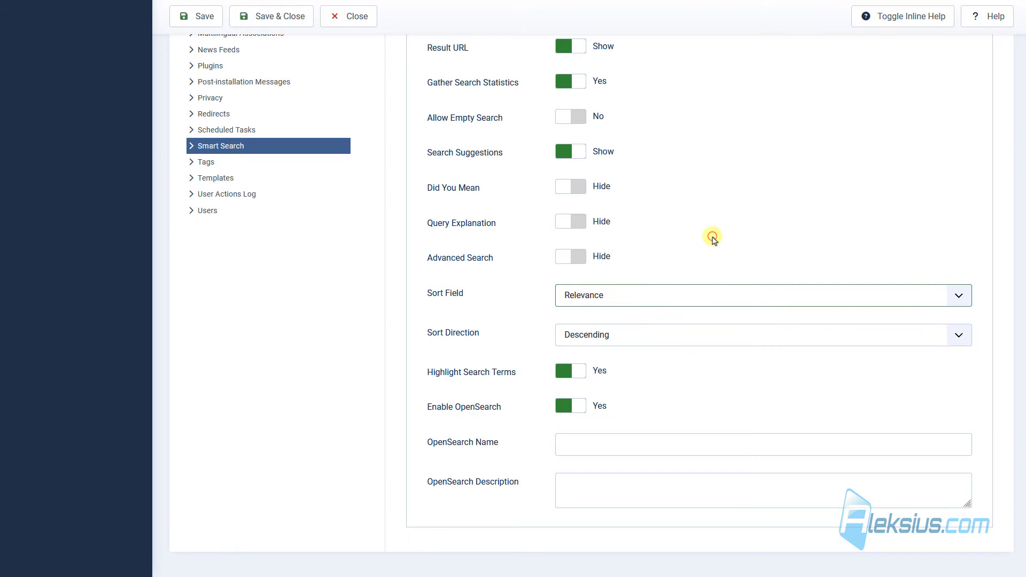
pyautogui.click(652, 341)
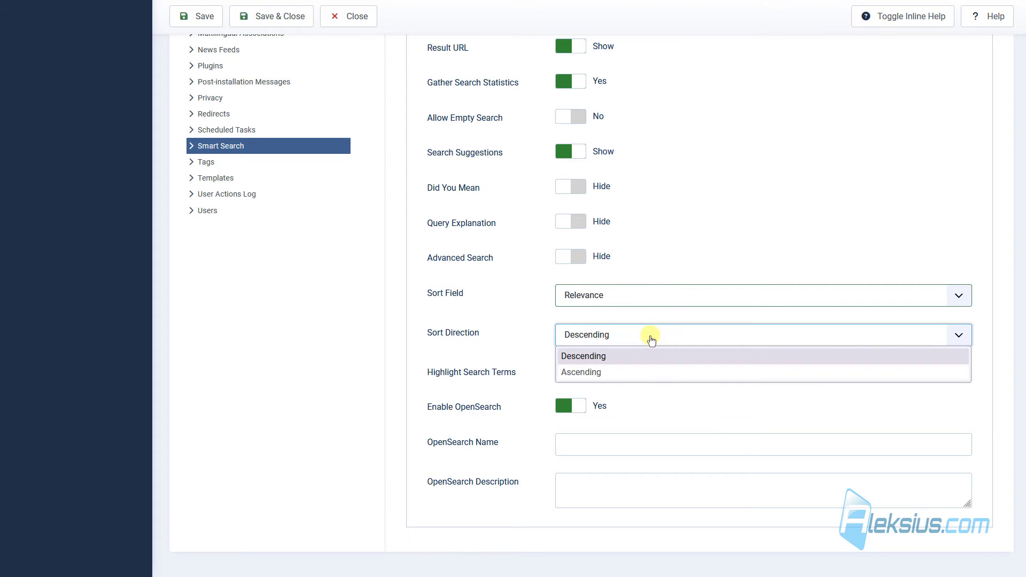
pyautogui.click(787, 173)
pyautogui.press('j')
pyautogui.press('a')
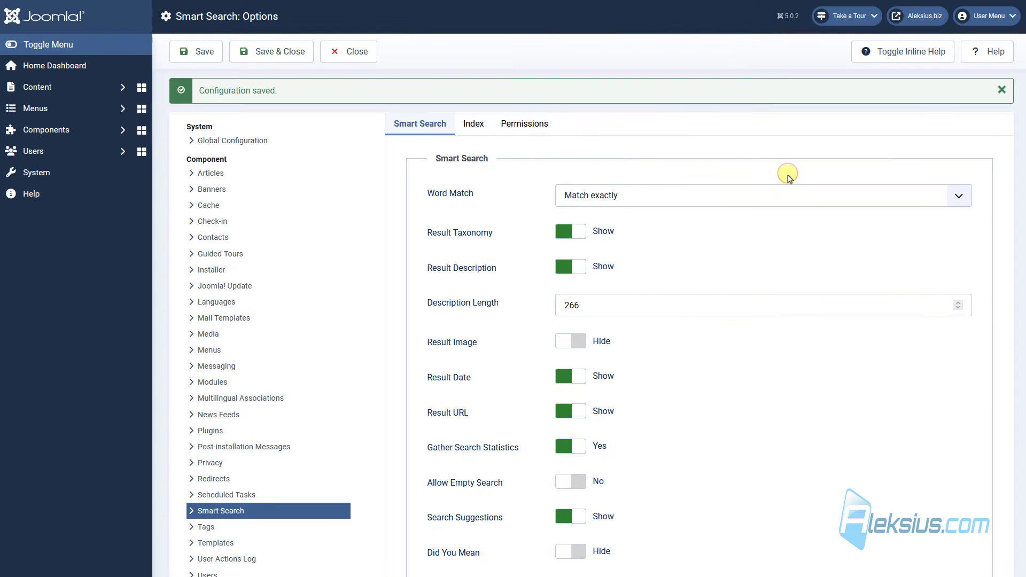
# Step: Examine the title, body, metadata, path and miscellaneous text weight multipliers in the index options
pyautogui.click(460, 125)
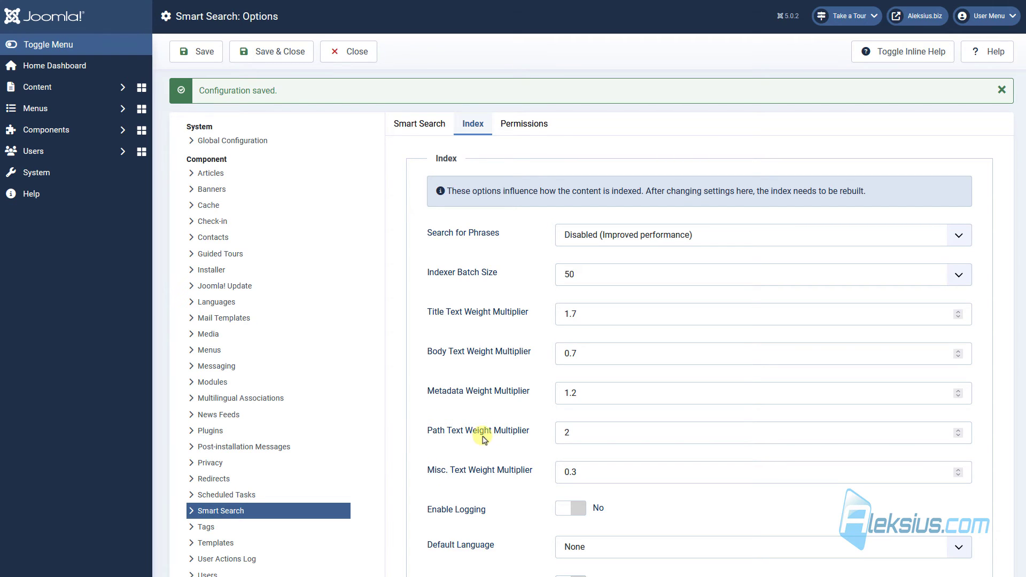
pyautogui.click(505, 443)
pyautogui.moveTo(586, 435); pyautogui.dragTo(562, 434)
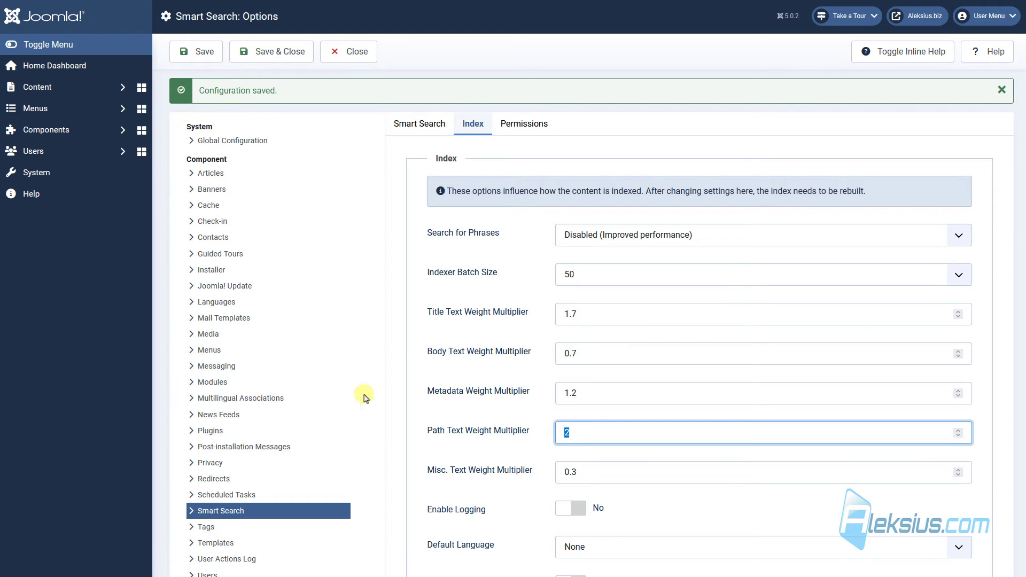
pyautogui.click(414, 332)
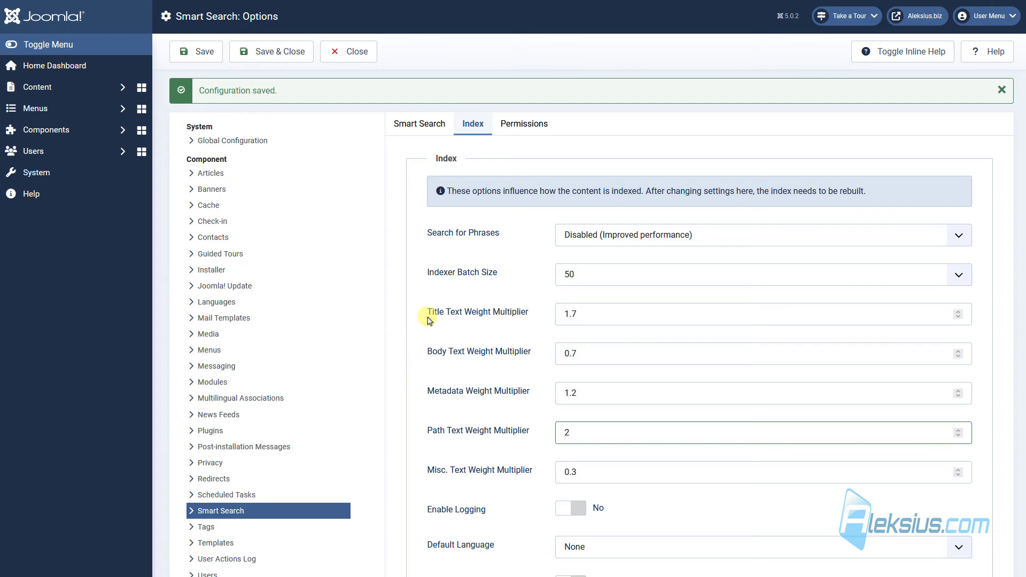
pyautogui.moveTo(603, 306); pyautogui.dragTo(487, 315)
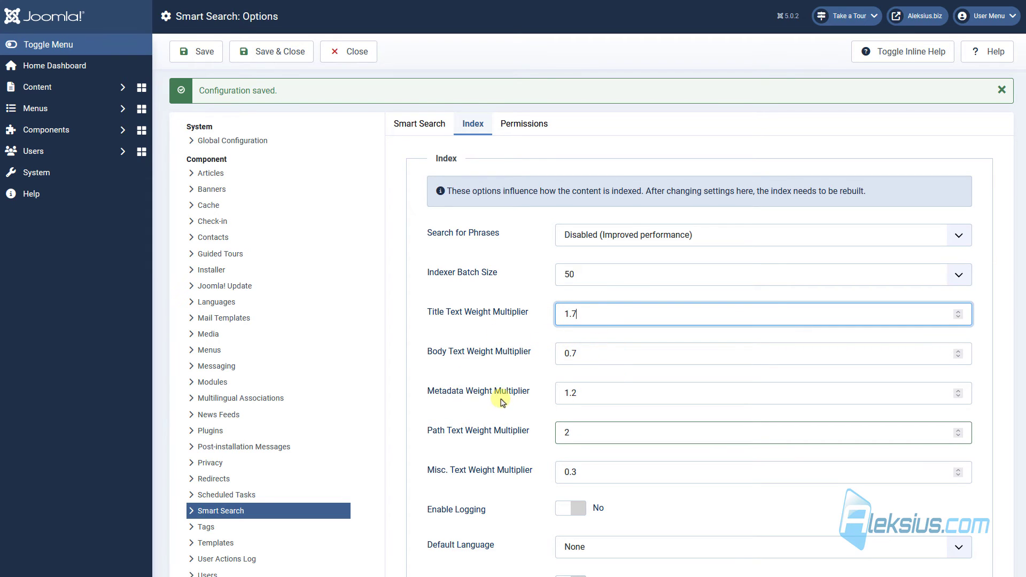
pyautogui.click(488, 268)
# Step: Look through the Default Language choices in the index options without changing the setting
pyautogui.scroll(-3, 486, 278)
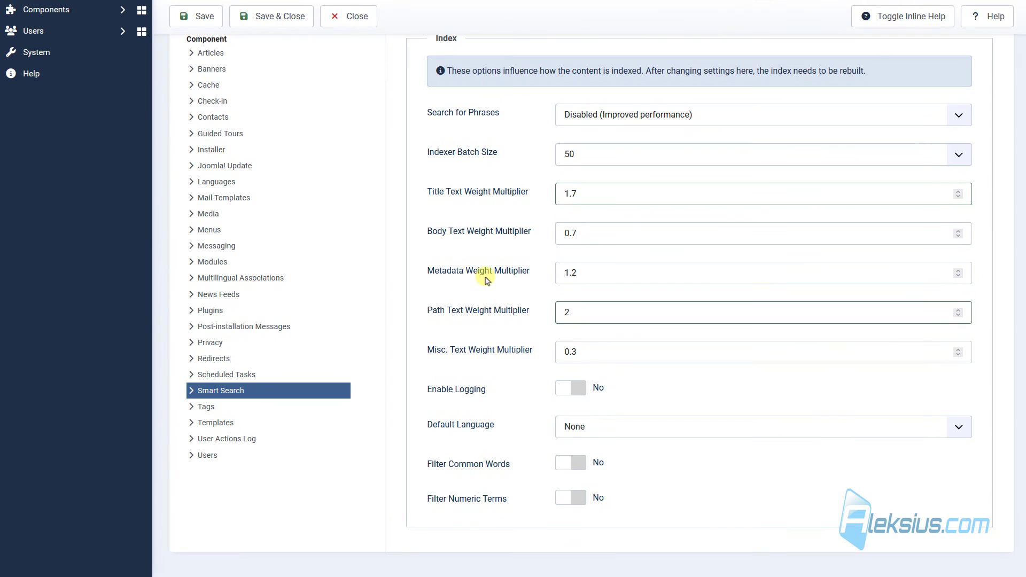
pyautogui.click(613, 426)
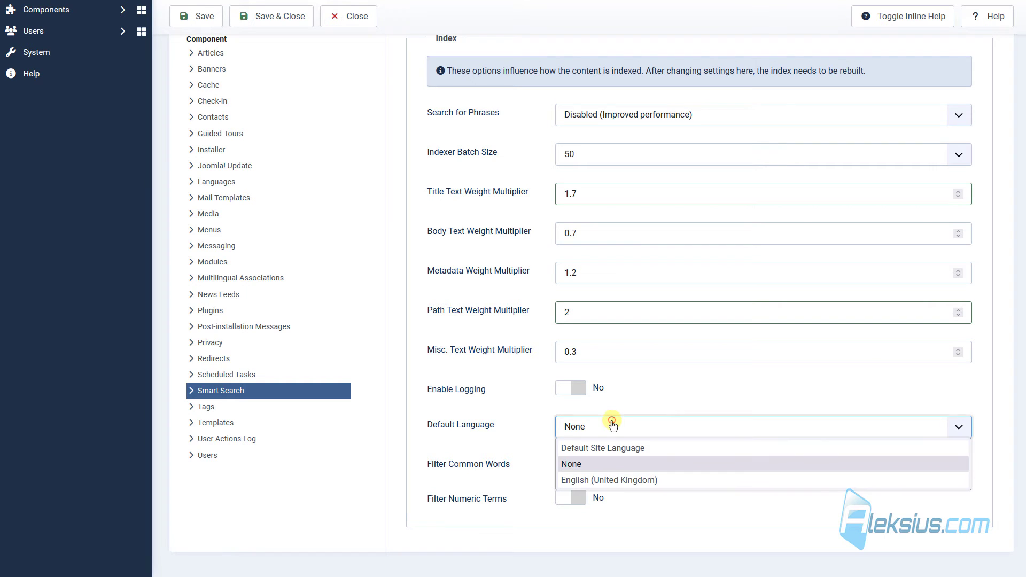
pyautogui.click(671, 402)
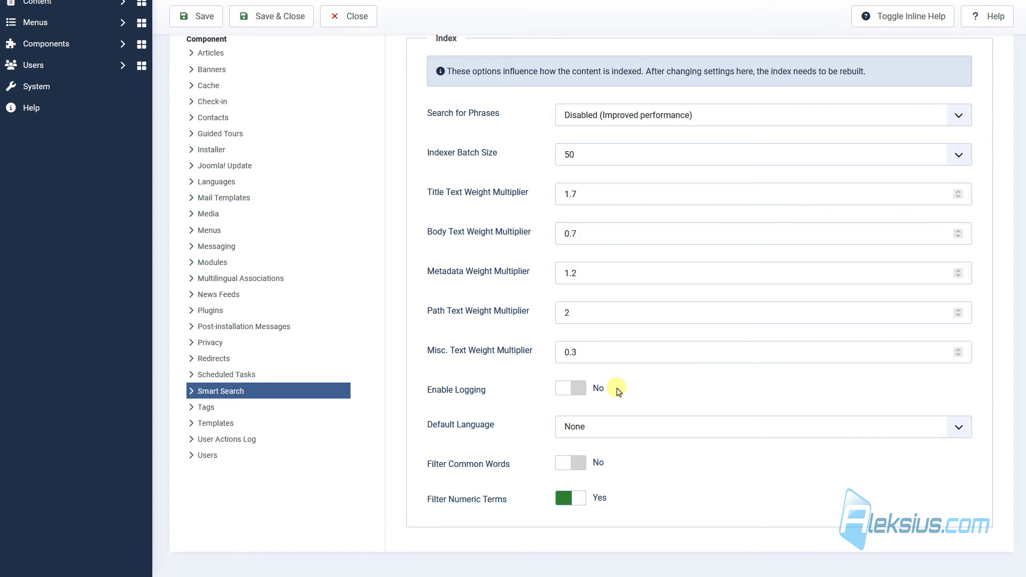
# Step: Set Query Explanation to Show in the general Smart Search options and save them
pyautogui.scroll(2, 484, 140)
pyautogui.click(420, 100)
pyautogui.scroll(-5, 574, 264)
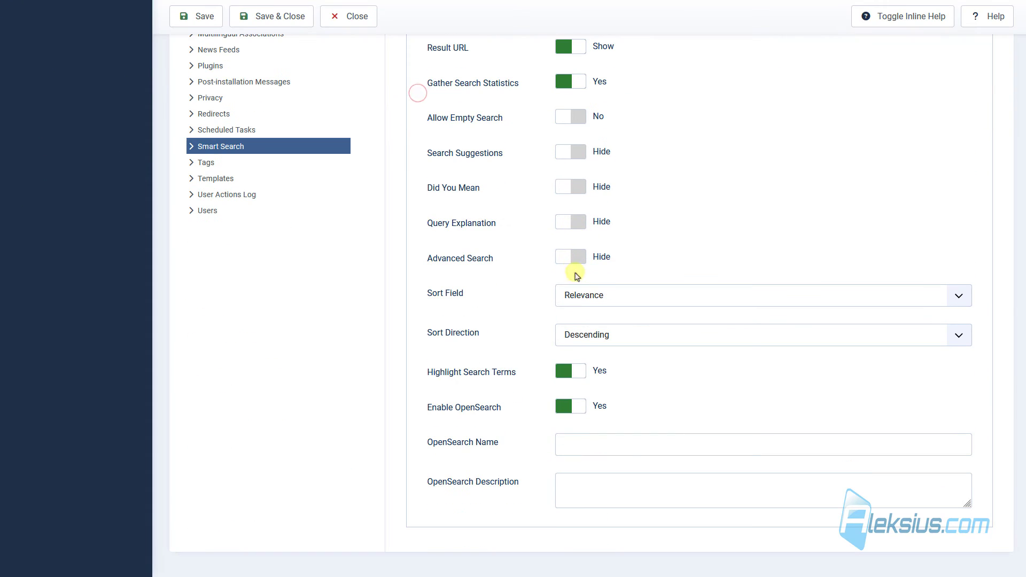
pyautogui.click(571, 224)
pyautogui.click(201, 16)
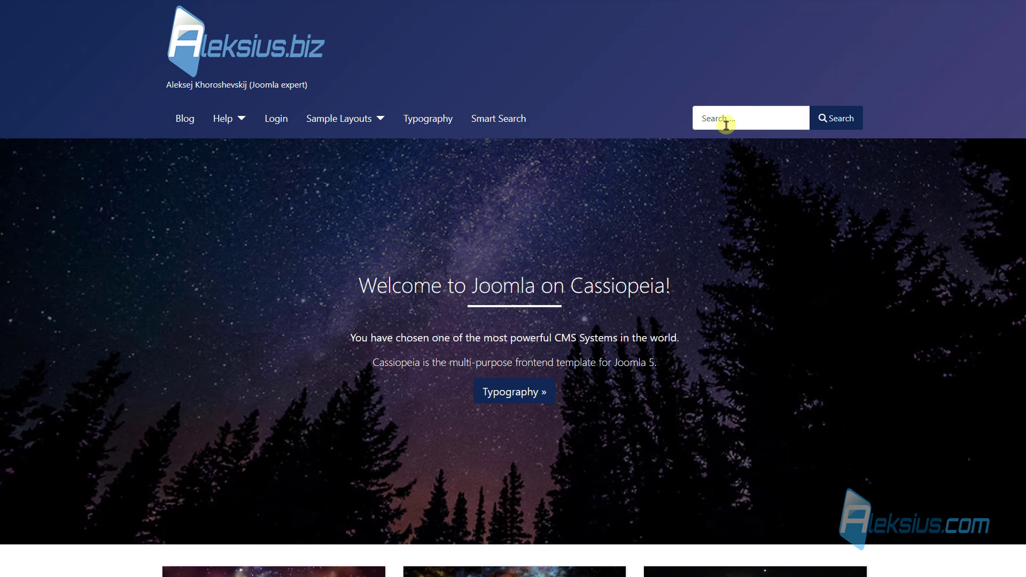
# Step: Search for joomla from the site header and read the query explanation above the results
pyautogui.click(726, 125)
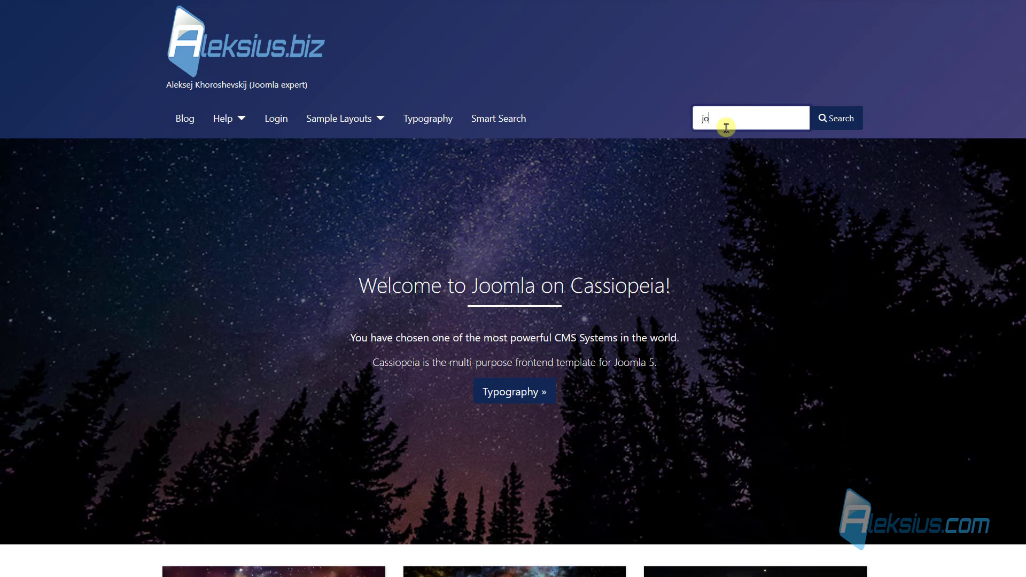
pyautogui.click(842, 119)
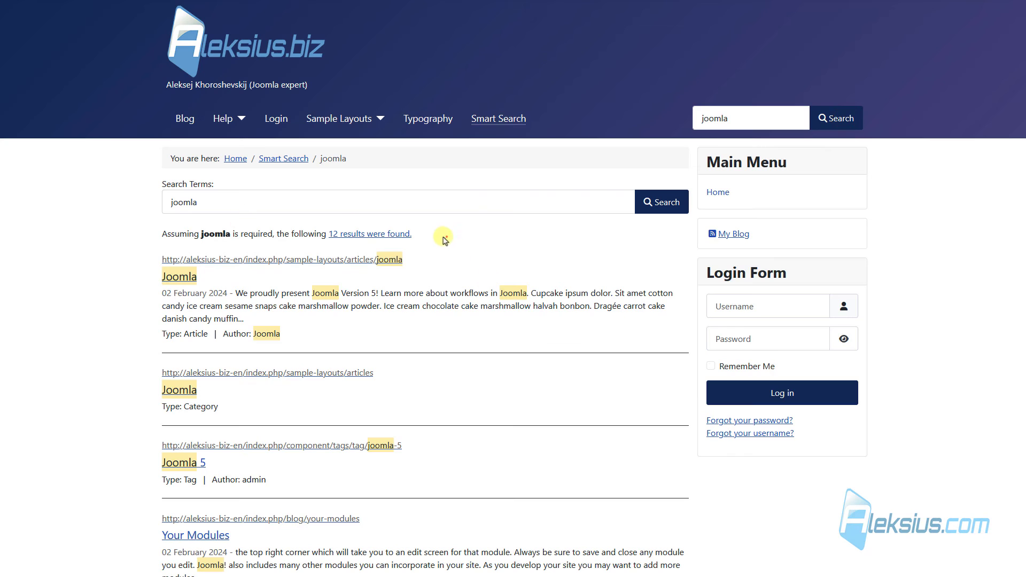
pyautogui.moveTo(446, 236); pyautogui.dragTo(287, 234)
# Step: Extend the search to joomla 4 on the results page and check how the explanation treats the number
pyautogui.click(235, 204)
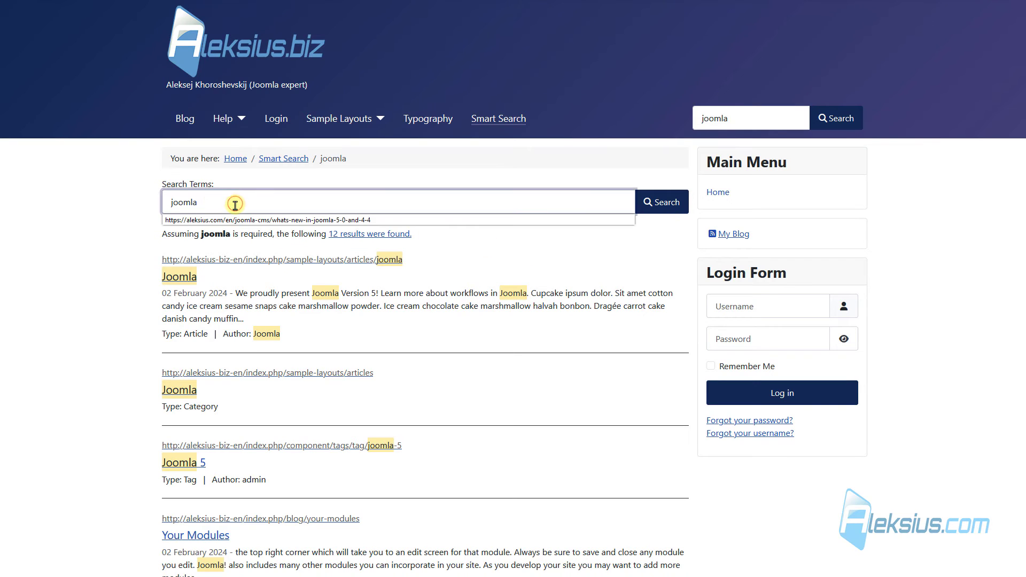
pyautogui.write('4')
pyautogui.click(656, 202)
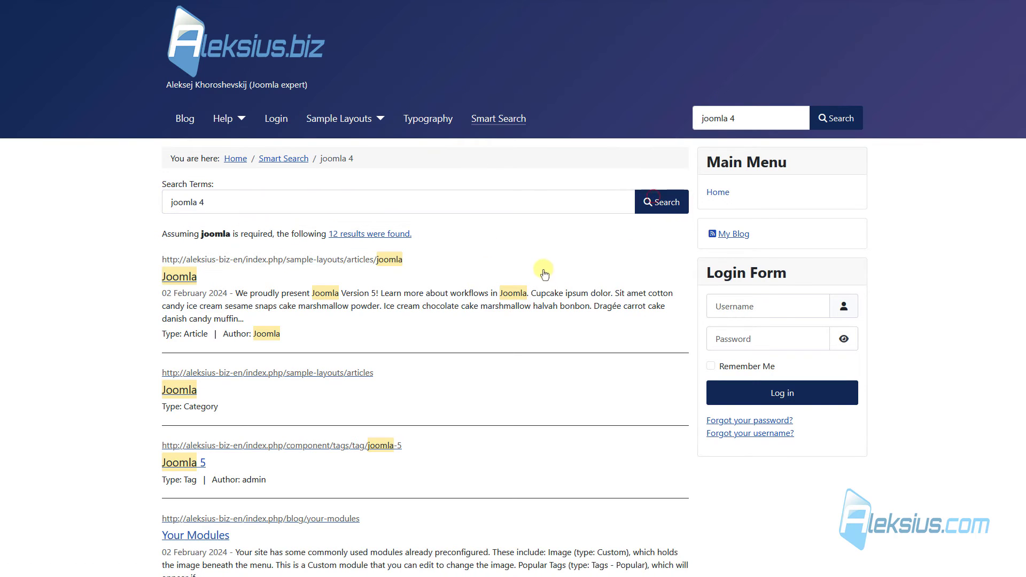
pyautogui.moveTo(471, 242); pyautogui.dragTo(294, 243)
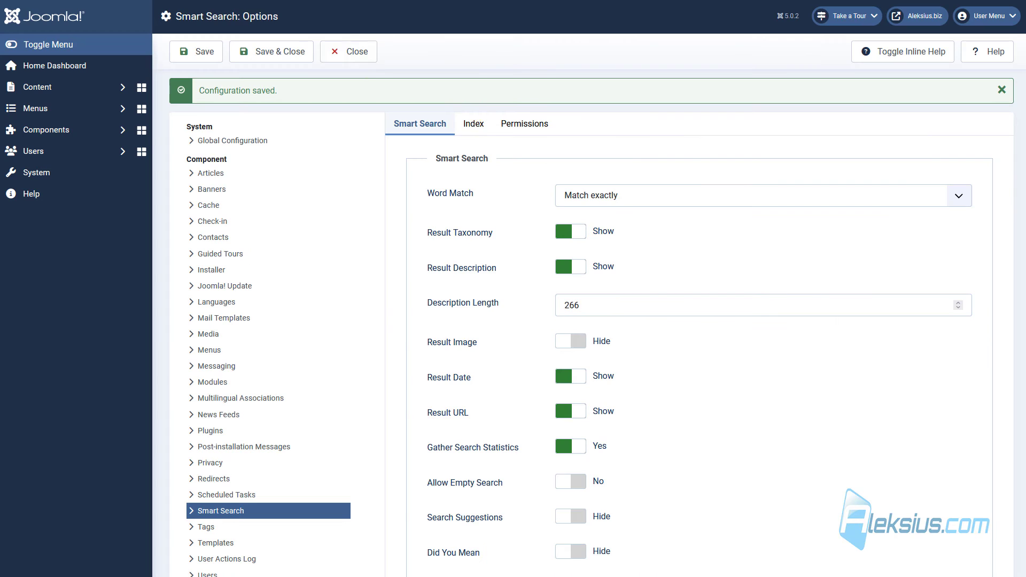
# Step: Set Filter Numeric Terms to No in the index options and save them
pyautogui.click(481, 124)
pyautogui.scroll(-2, 573, 229)
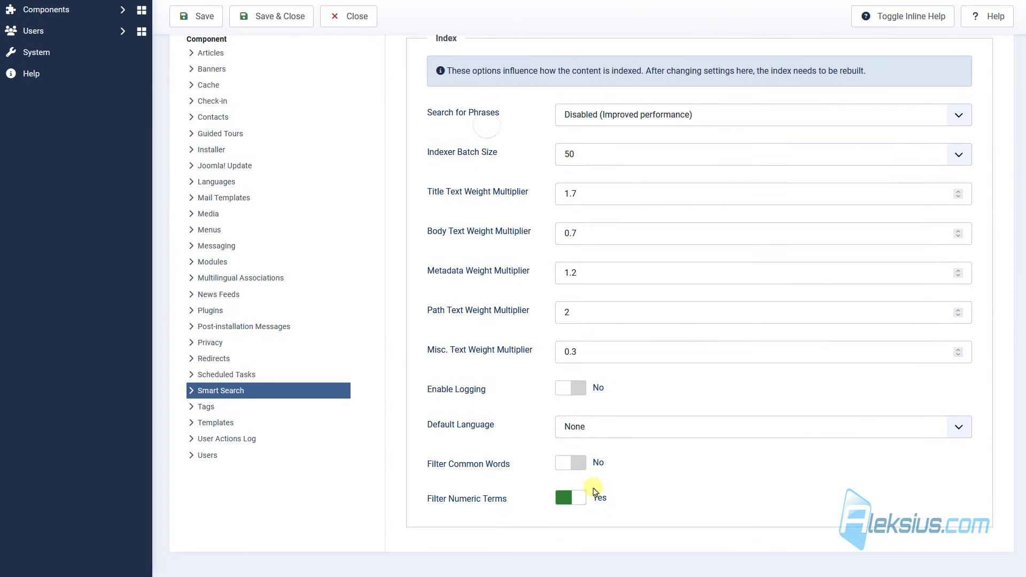
pyautogui.click(572, 498)
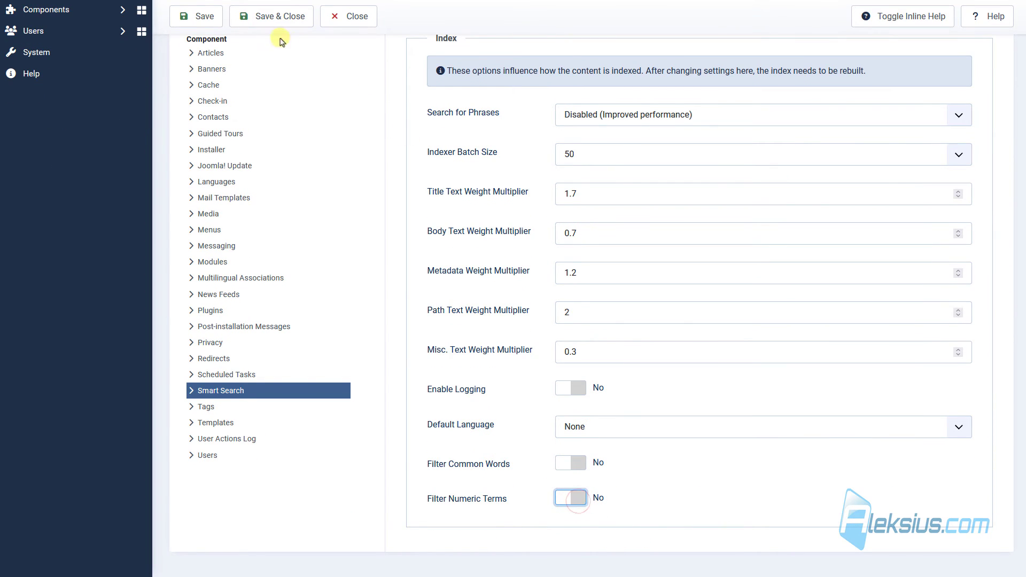
pyautogui.click(221, 21)
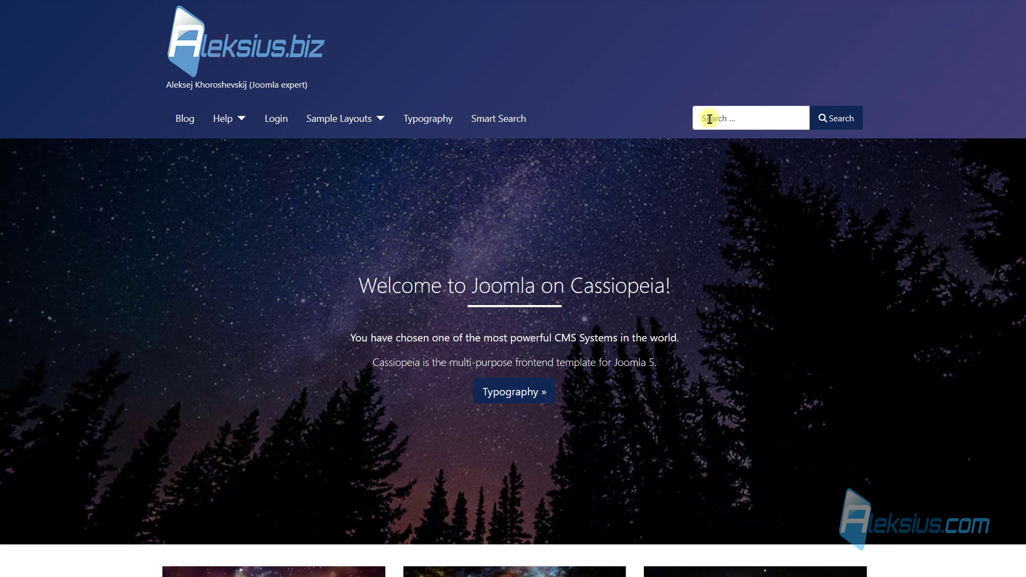
# Step: Search the site for joomla and for joomla 4 to check the effect of the disabled numeric terms filter
pyautogui.click(760, 120)
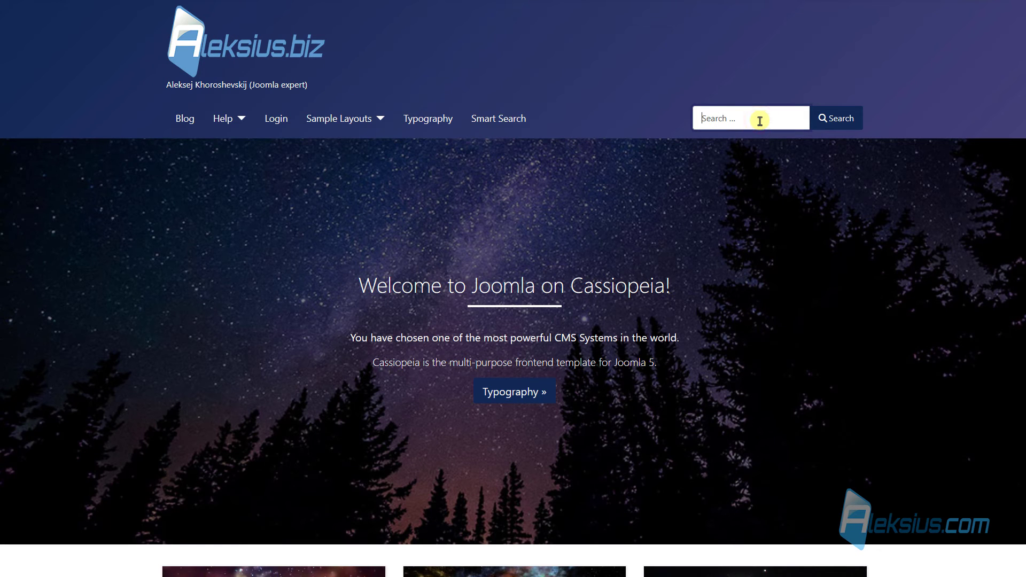
pyautogui.write('joomla')
pyautogui.press('Return')
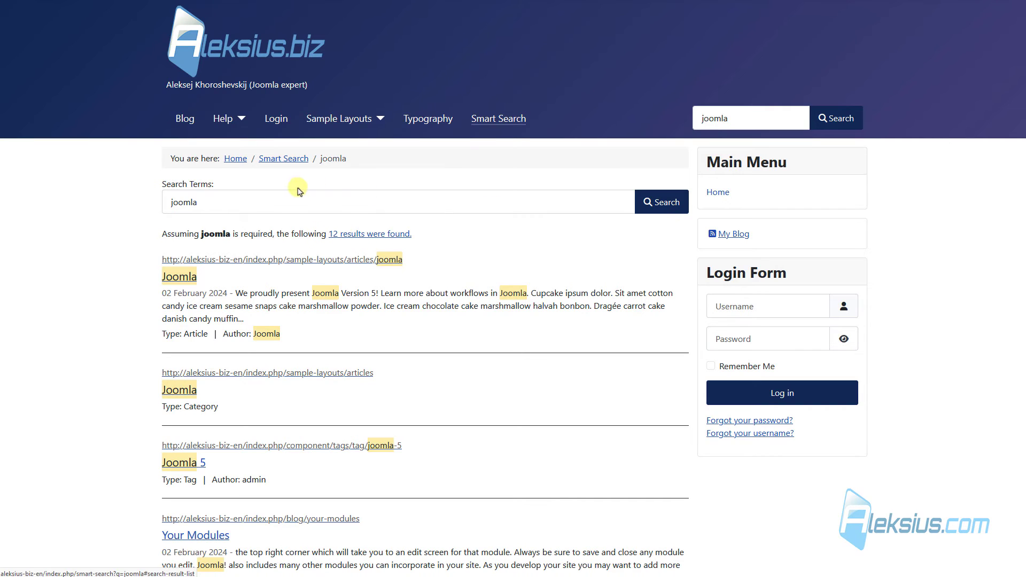
pyautogui.click(289, 200)
pyautogui.write('4')
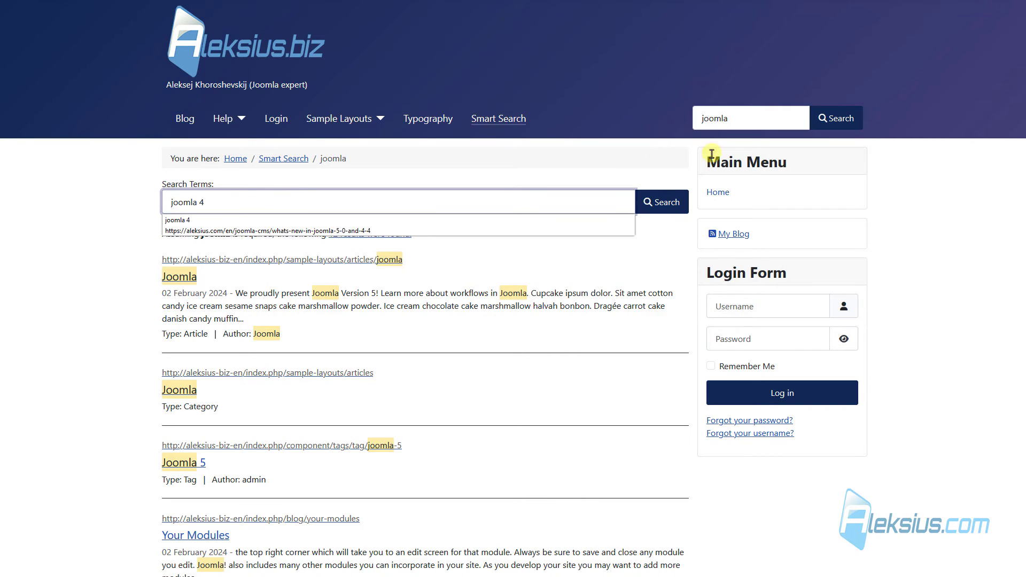
pyautogui.click(666, 202)
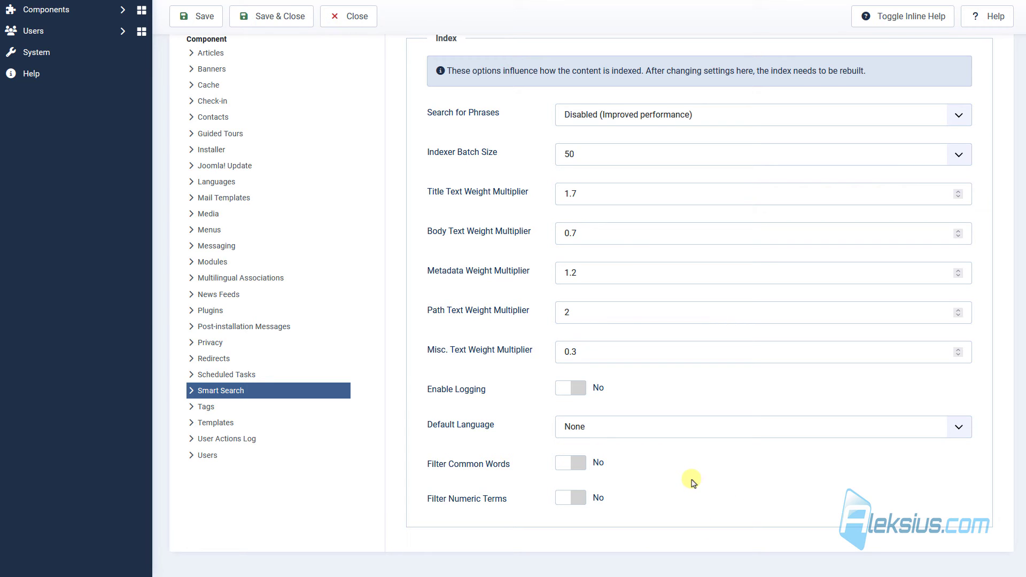
# Step: View the Smart Search permissions for the user groups, and save and close the options
pyautogui.scroll(3, 641, 291)
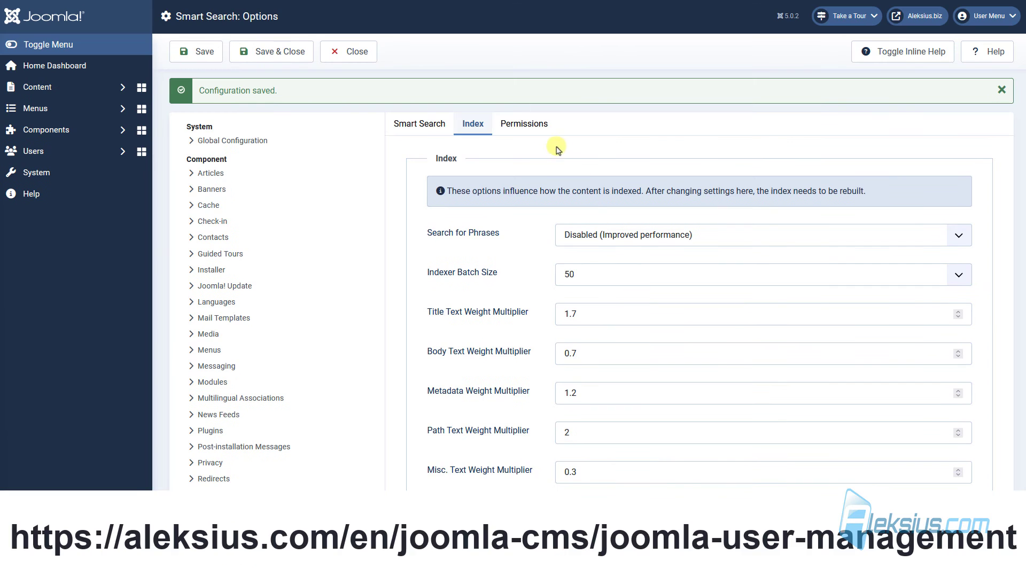
pyautogui.click(541, 133)
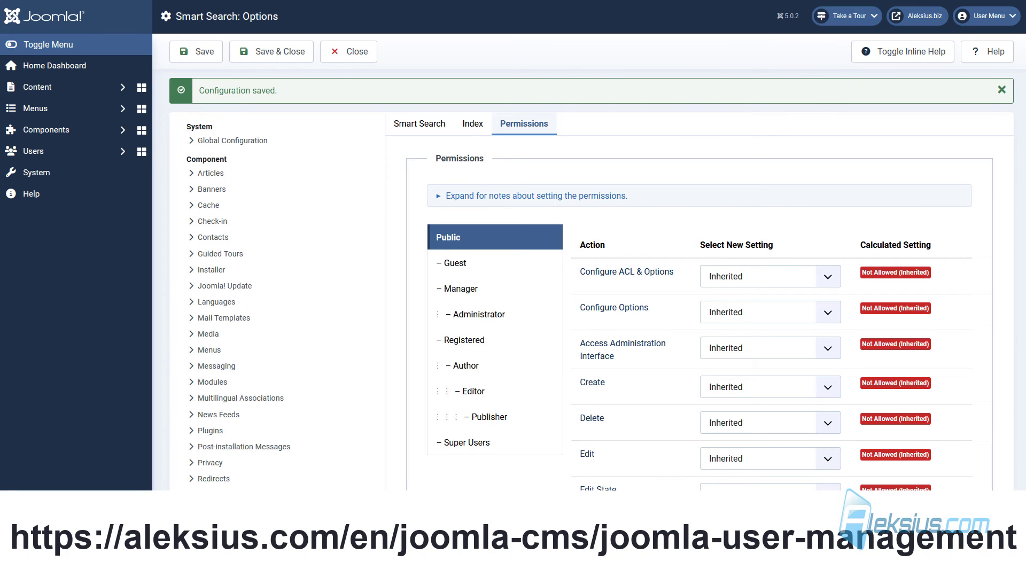
pyautogui.click(299, 52)
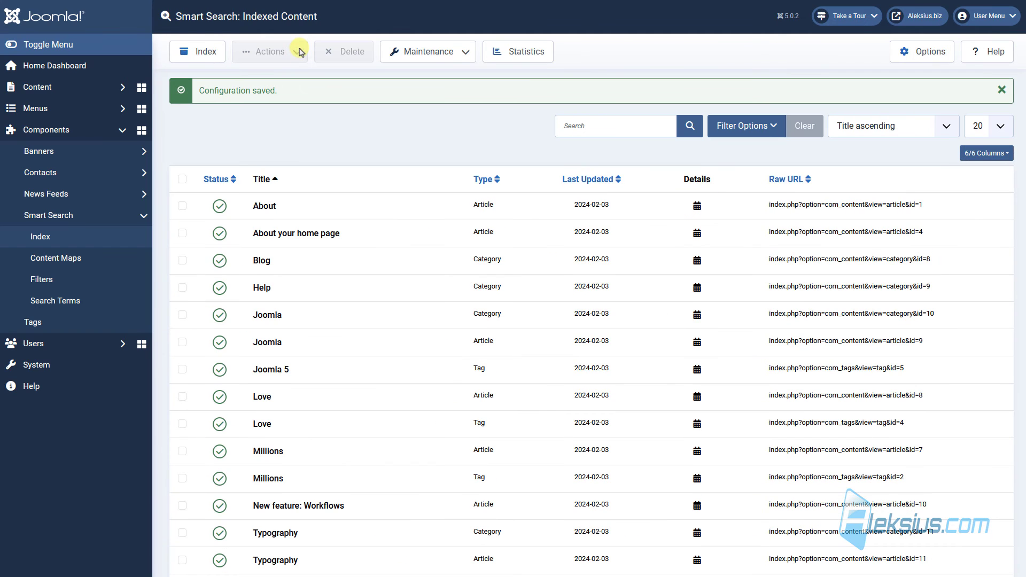
# Step: Open the plugin management list from the System dashboard
pyautogui.click(80, 361)
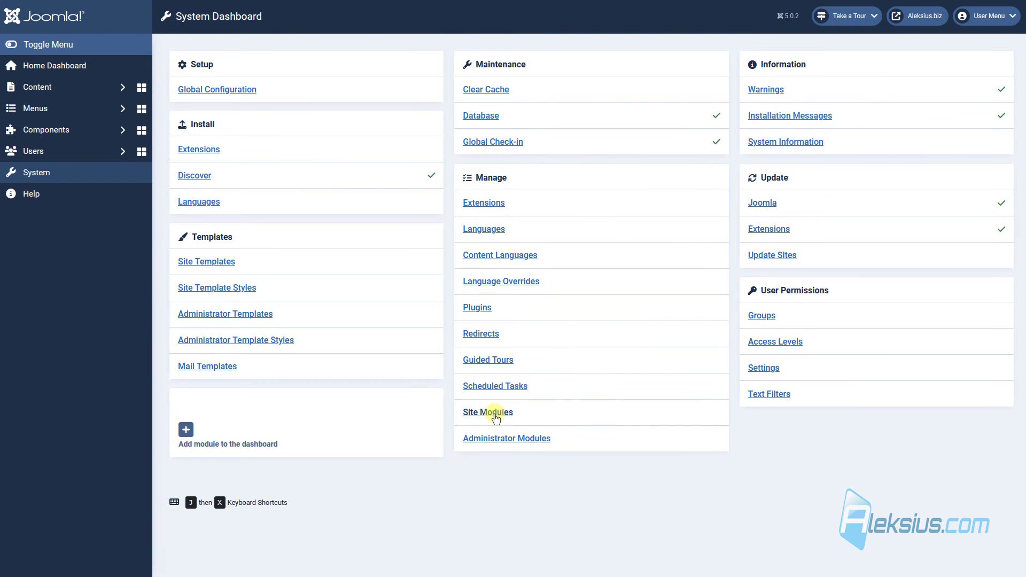
pyautogui.click(489, 309)
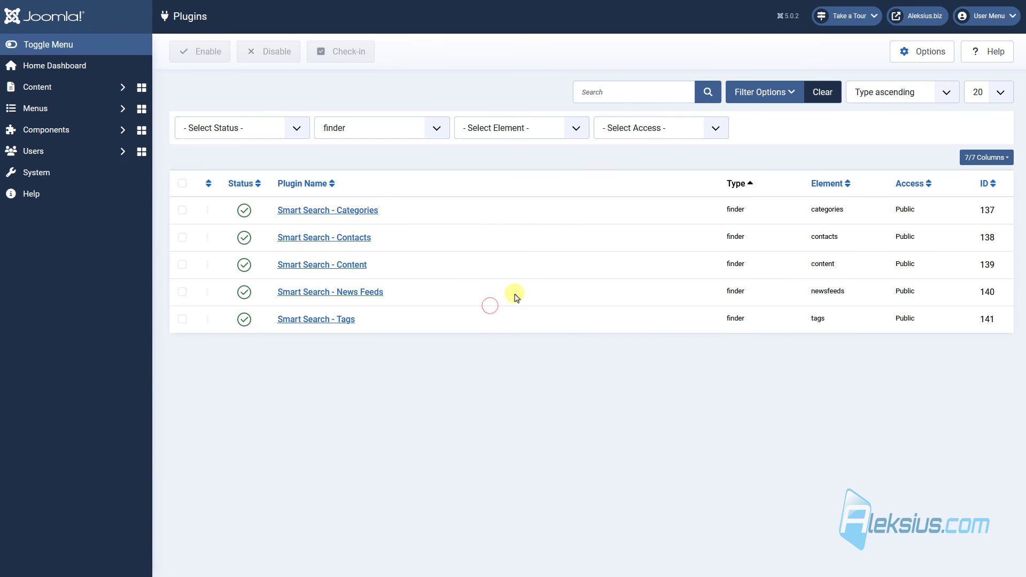
# Step: Review the settings of the Smart Search - Content plugin, close them and disable the plugin
pyautogui.click(319, 266)
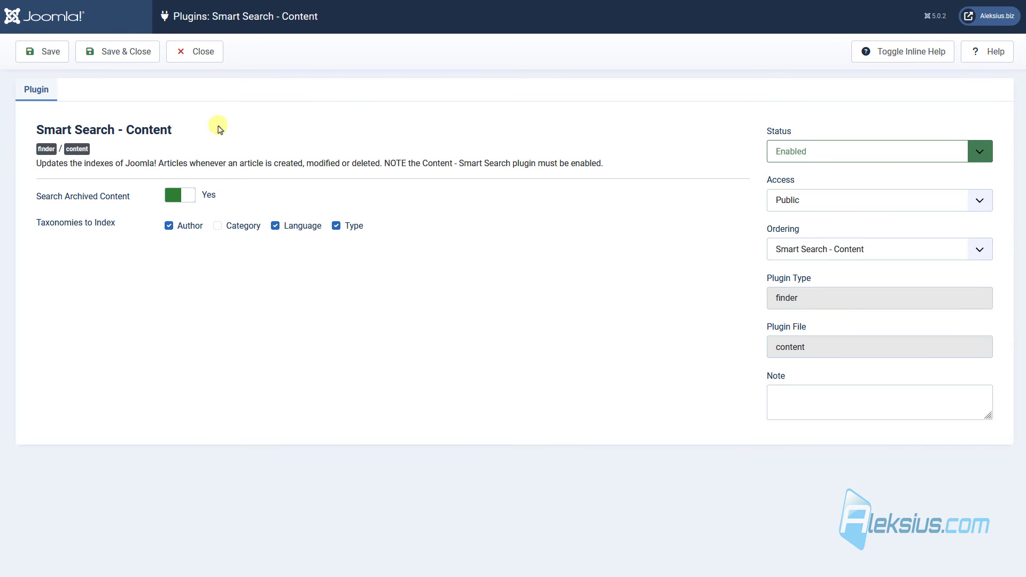
pyautogui.click(215, 59)
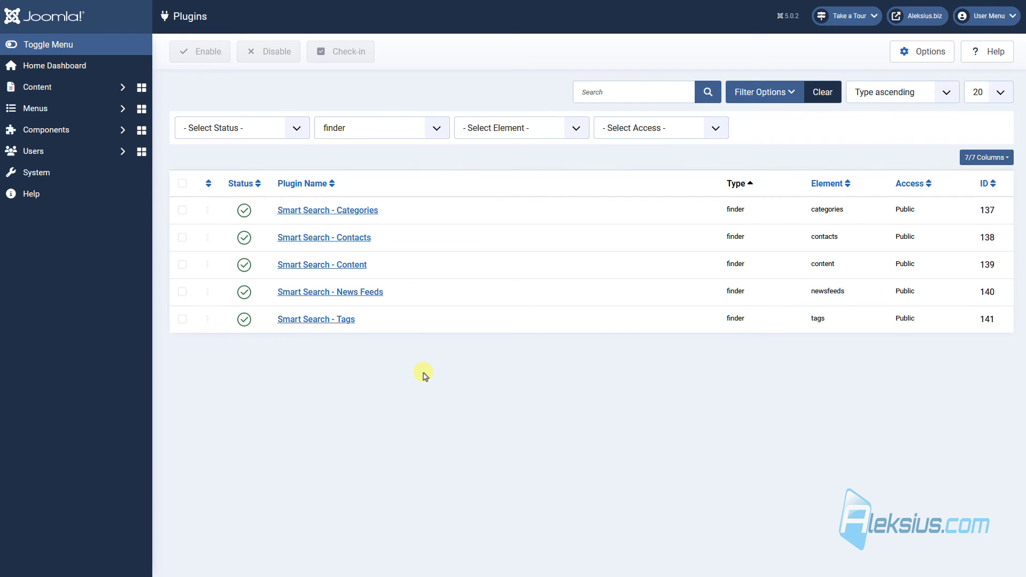
pyautogui.click(245, 266)
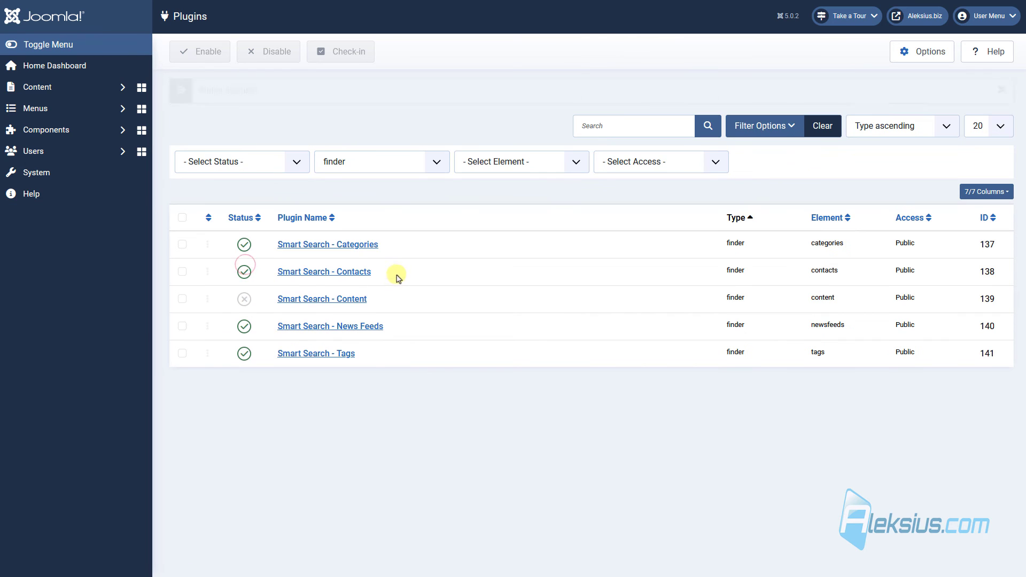
# Step: View the Smart Search content maps and their indexed content
pyautogui.click(59, 133)
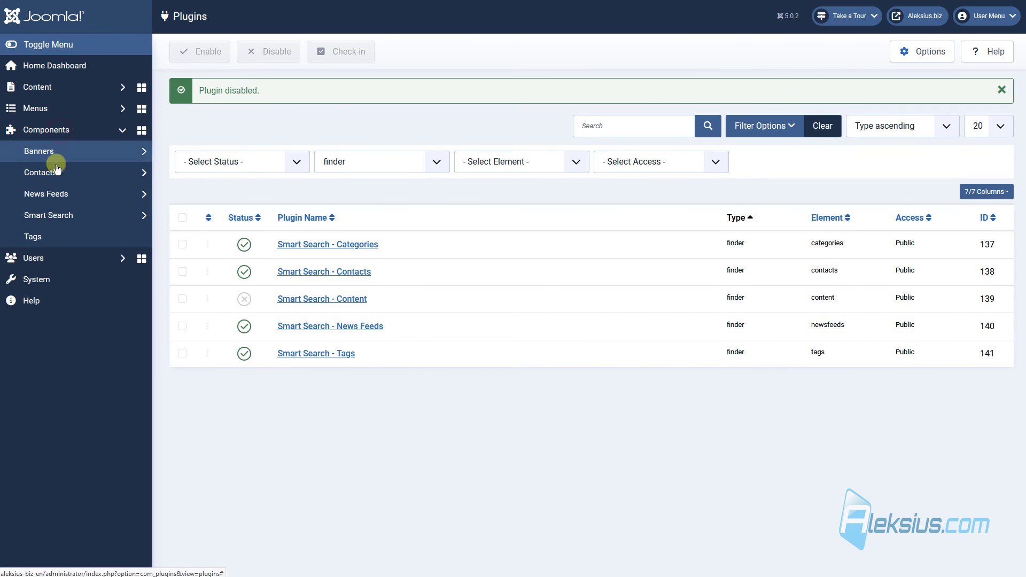
pyautogui.click(60, 217)
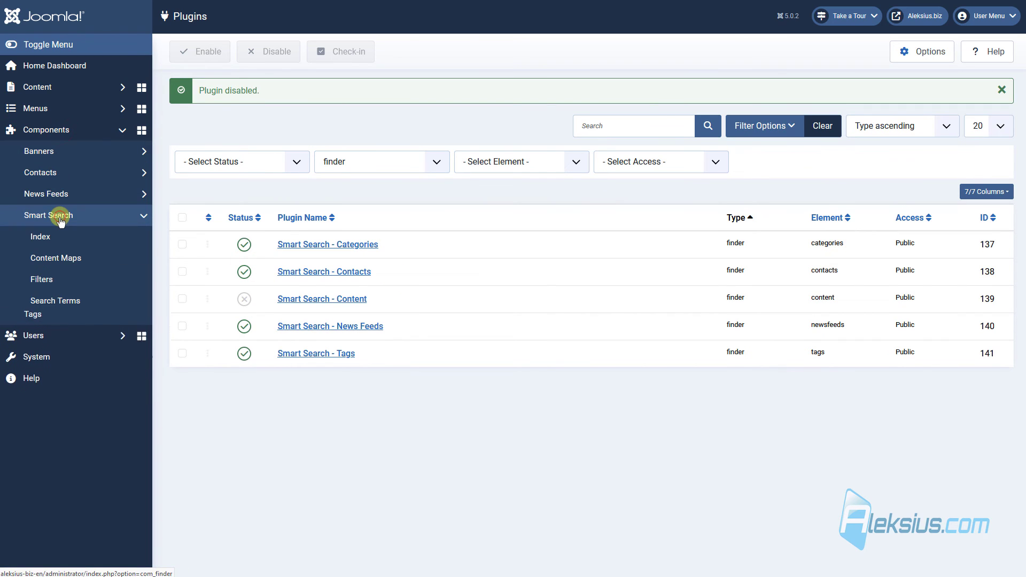
pyautogui.click(87, 263)
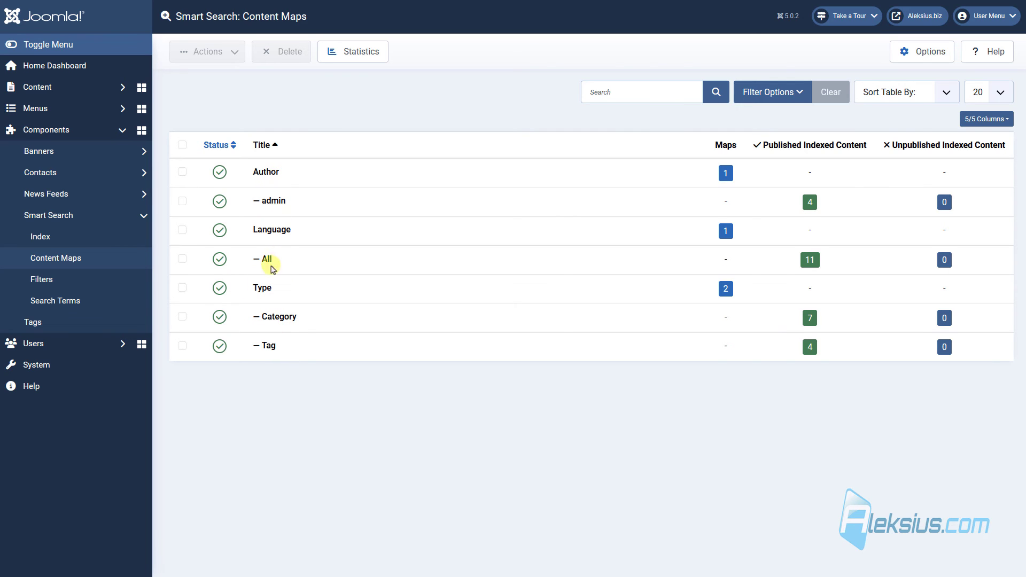
# Step: Clear all items from the Smart Search index and rebuild it without the content plugin
pyautogui.click(89, 244)
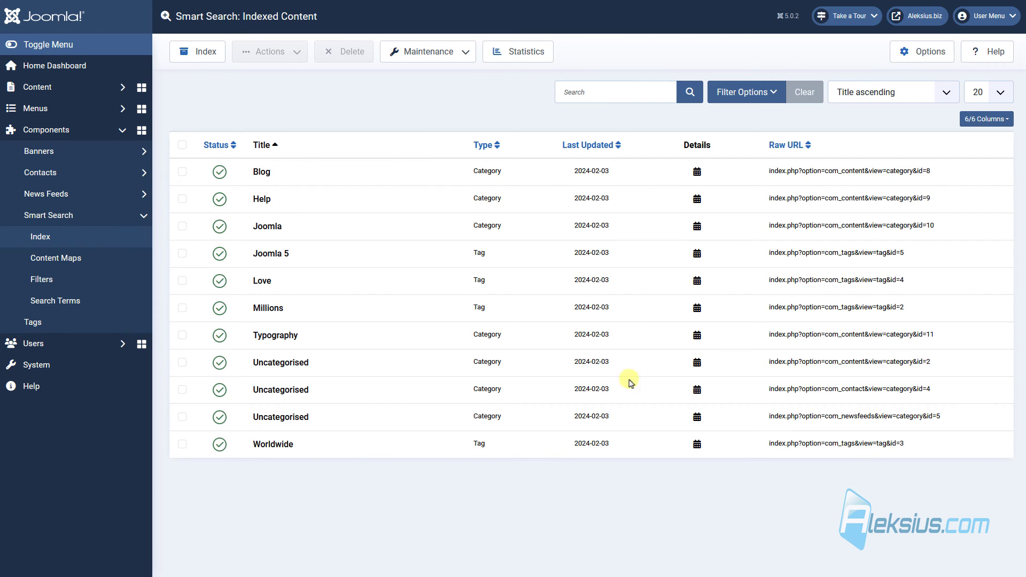
pyautogui.click(453, 49)
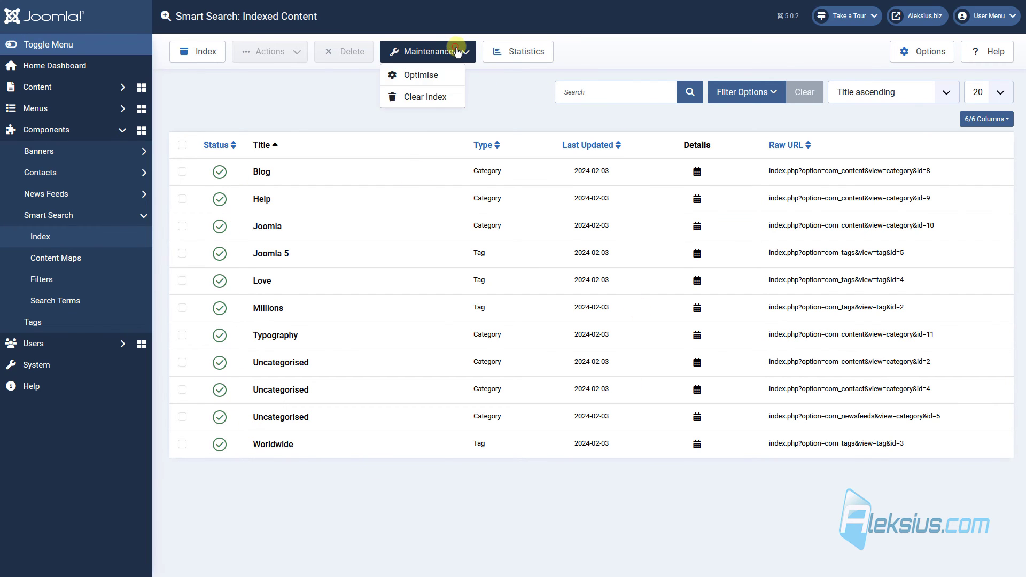
pyautogui.click(435, 98)
pyautogui.click(604, 323)
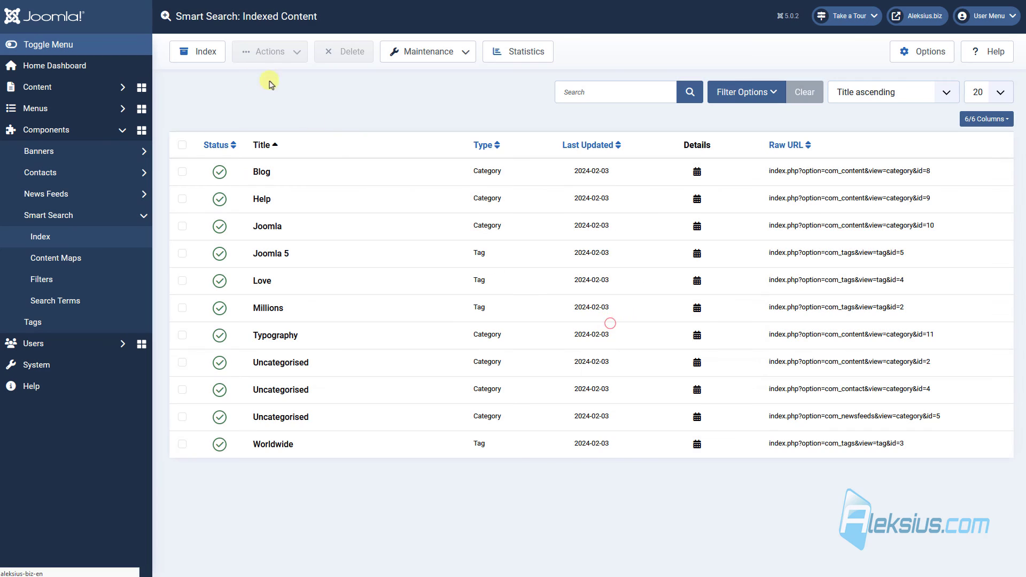
pyautogui.click(502, 328)
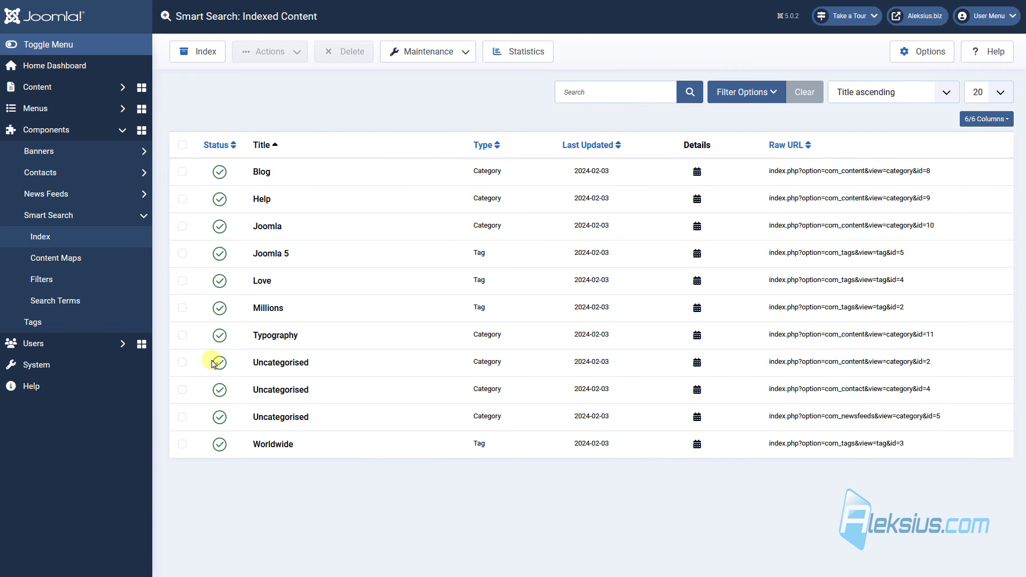
# Step: Check the content maps, return to the index, and search the site for joomla to see the effect of the disabled content plugin
pyautogui.click(51, 259)
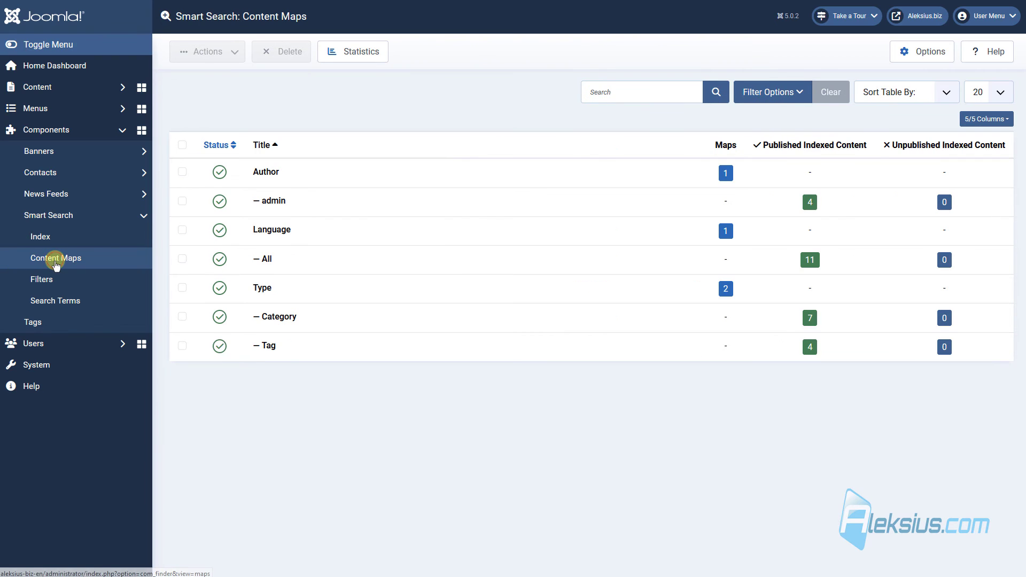
pyautogui.click(45, 229)
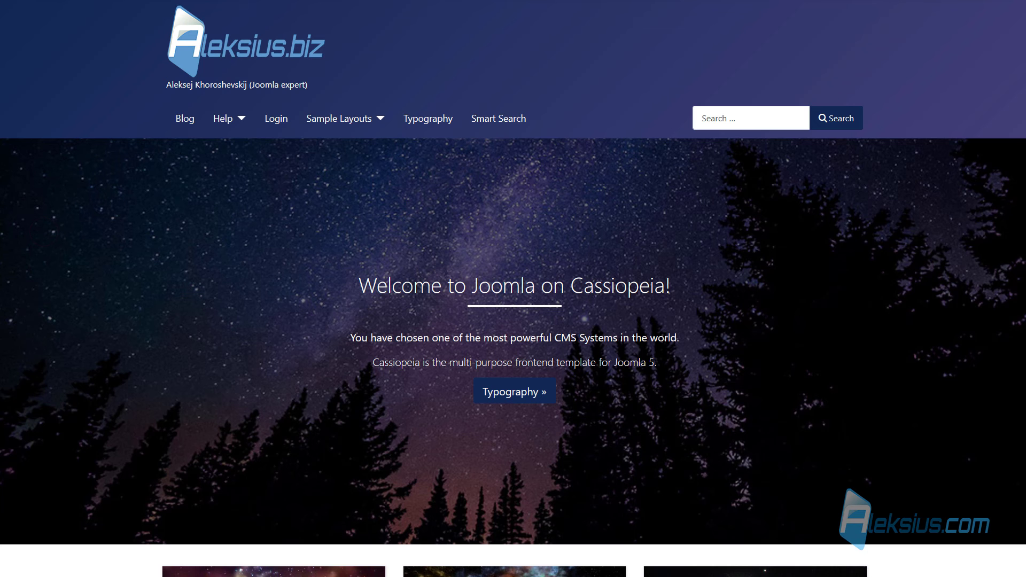
pyautogui.click(792, 117)
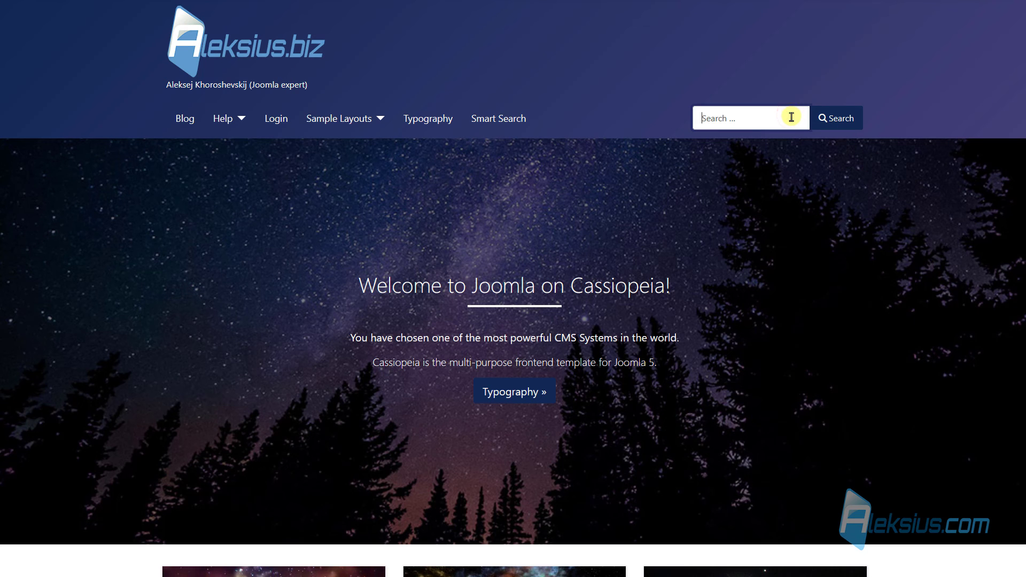
pyautogui.press('Return')
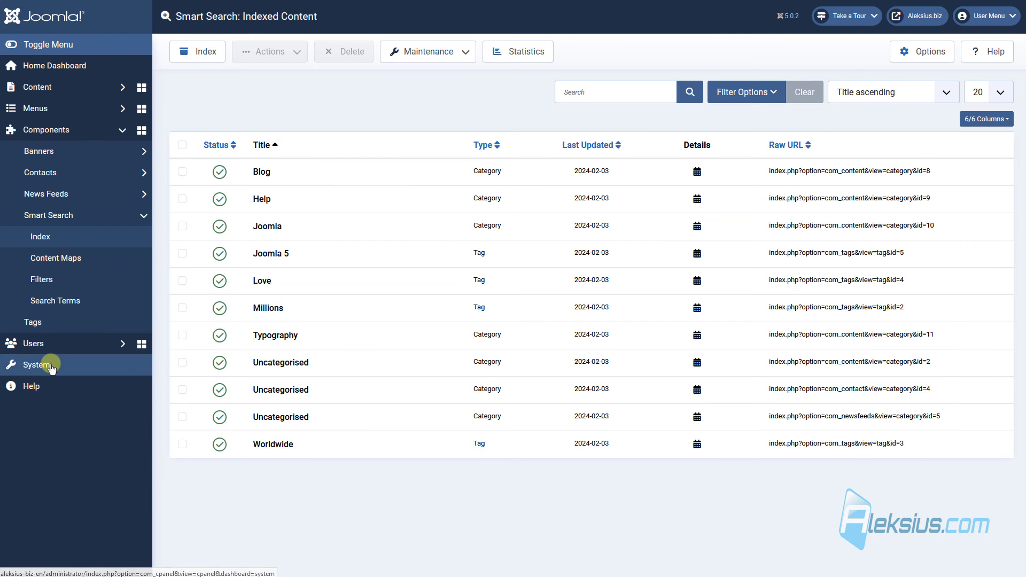
# Step: Re-enable the Smart Search - Content plugin in the plugin management list
pyautogui.click(50, 364)
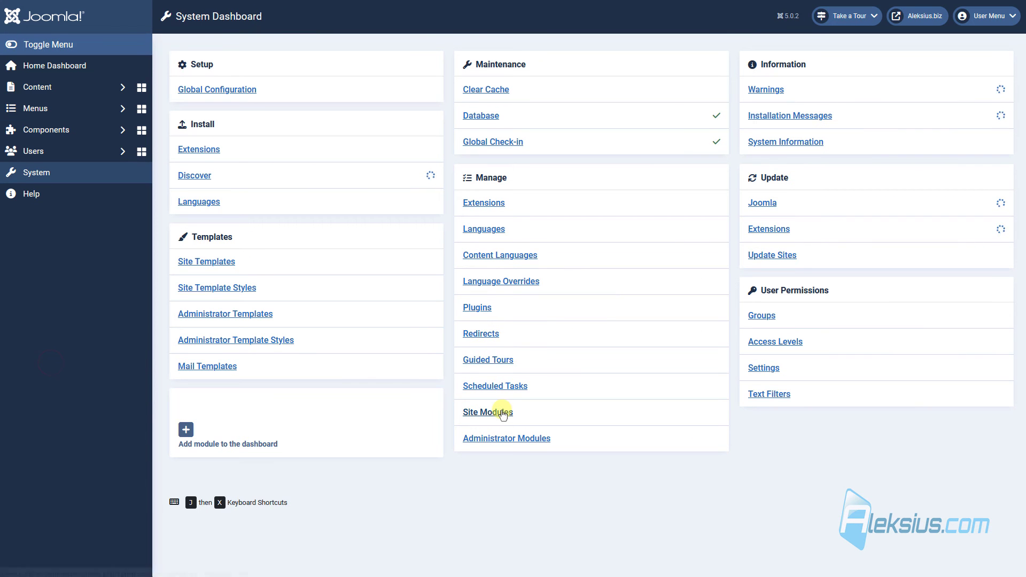
pyautogui.click(478, 308)
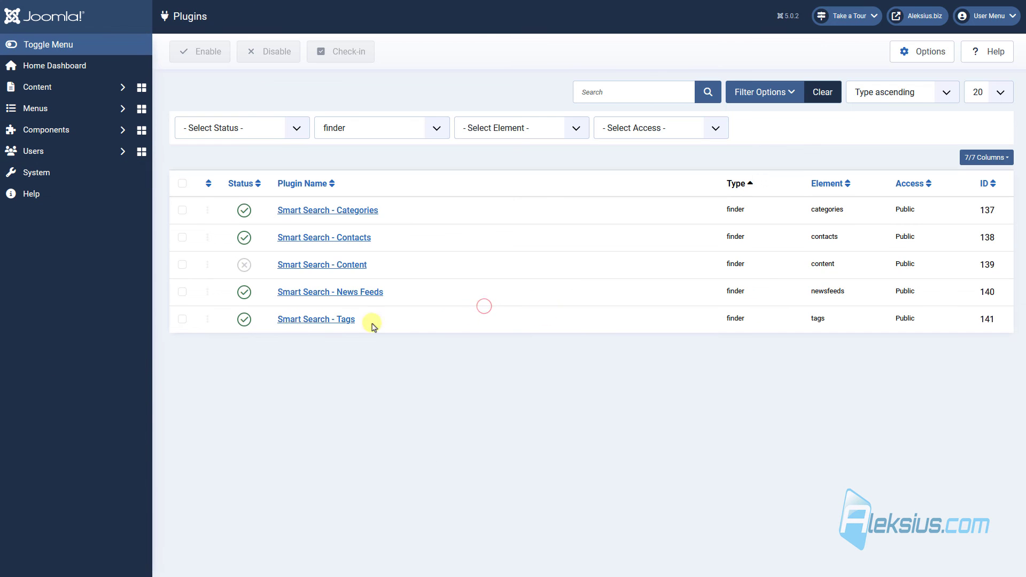
pyautogui.click(245, 264)
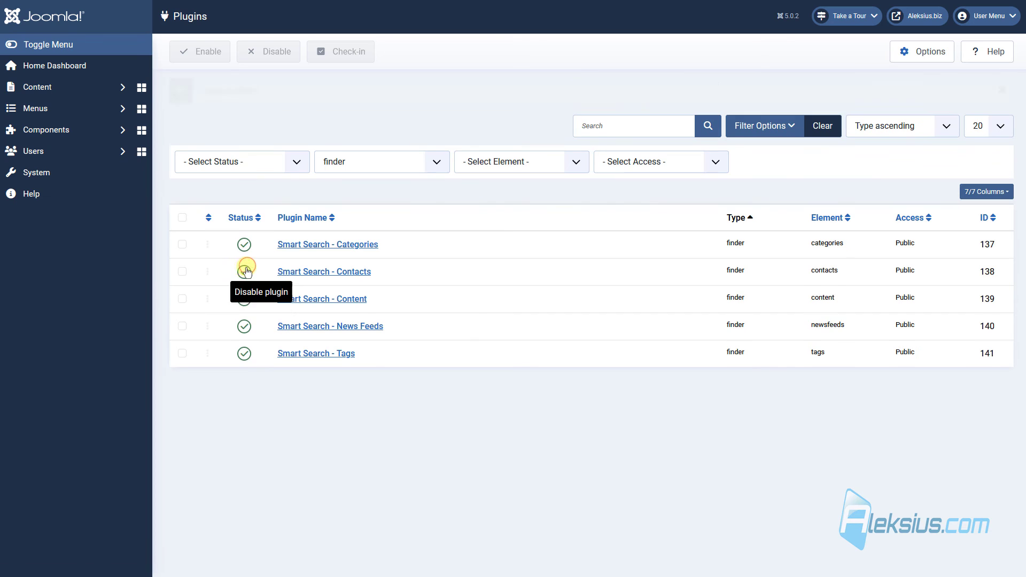
# Step: Delete all items from the Smart Search index and run the indexer again with the content plugin enabled
pyautogui.click(45, 130)
pyautogui.click(54, 215)
pyautogui.click(75, 235)
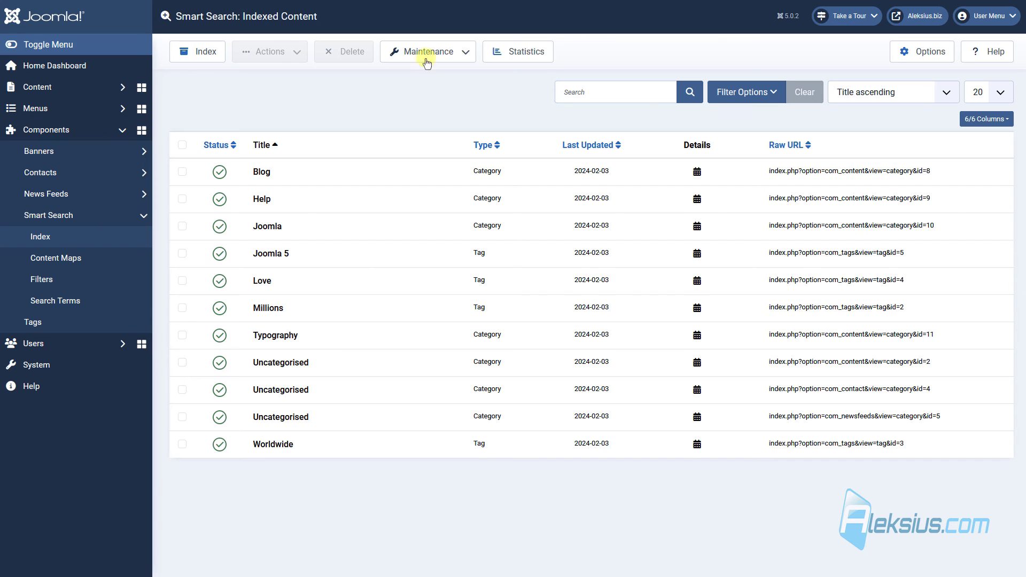
pyautogui.click(410, 58)
pyautogui.click(433, 99)
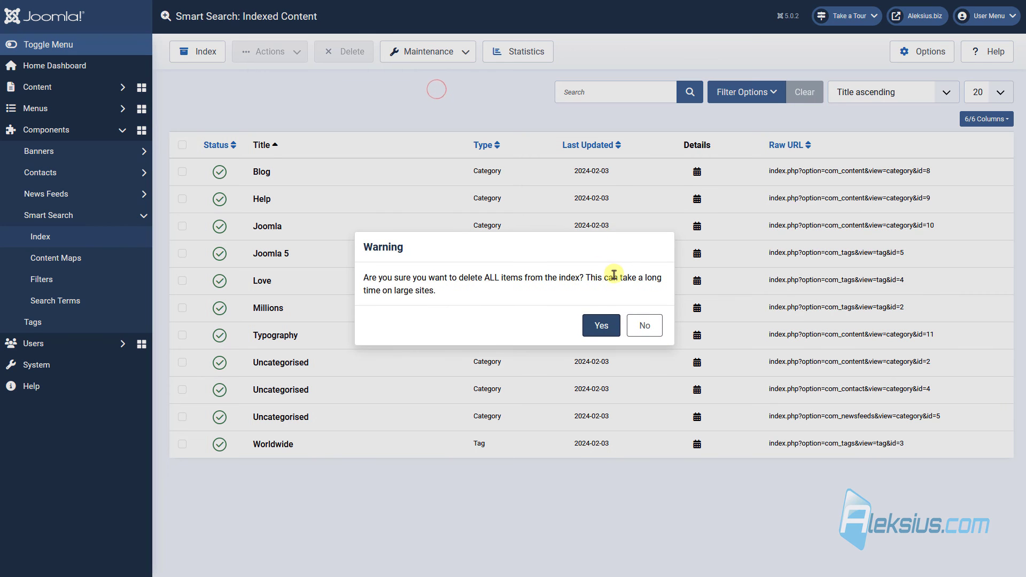
pyautogui.click(602, 322)
pyautogui.click(543, 328)
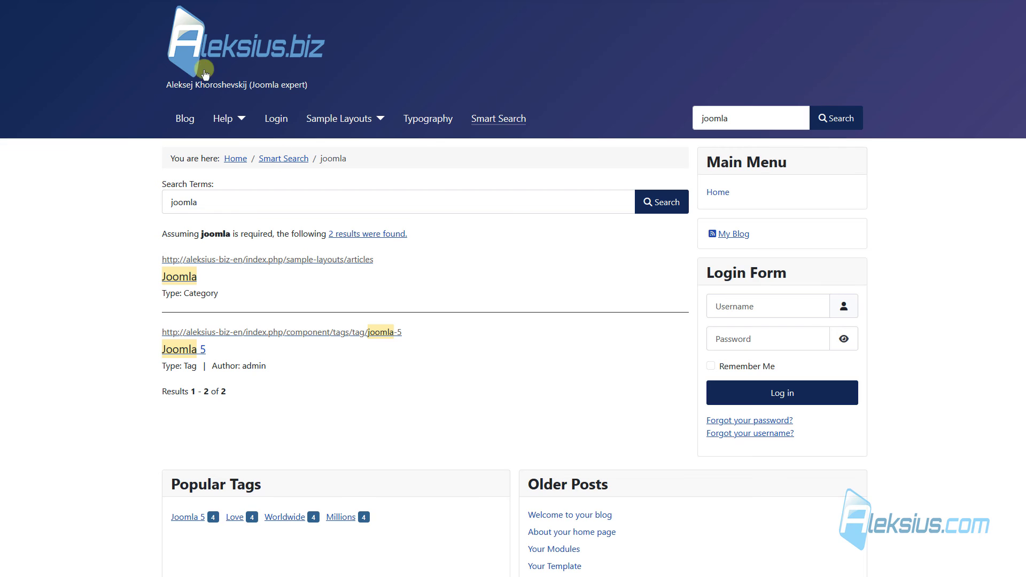
# Step: Search for joomla from the site's home page and look through the full list of results
pyautogui.click(240, 52)
pyautogui.click(749, 123)
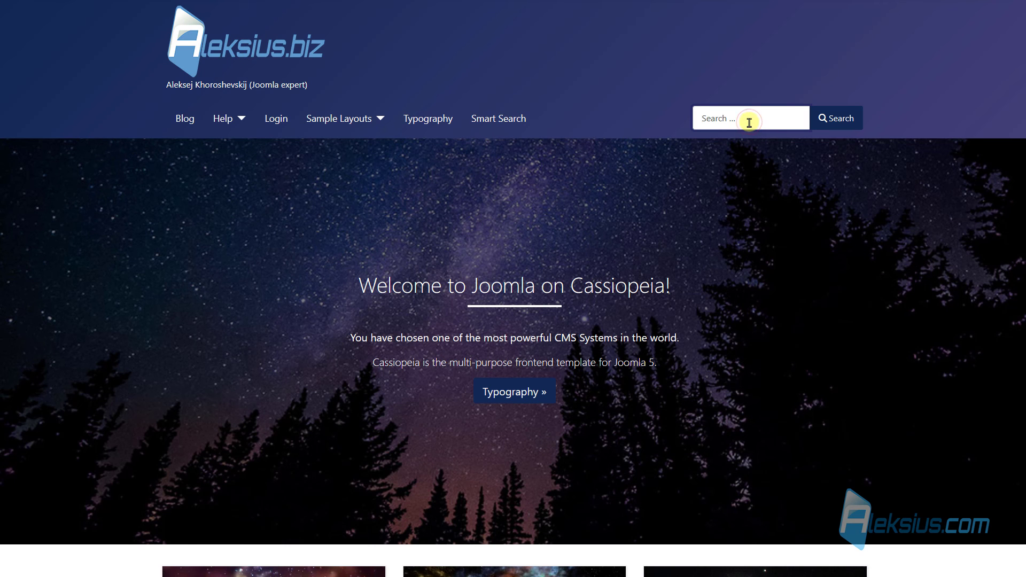
pyautogui.press('Return')
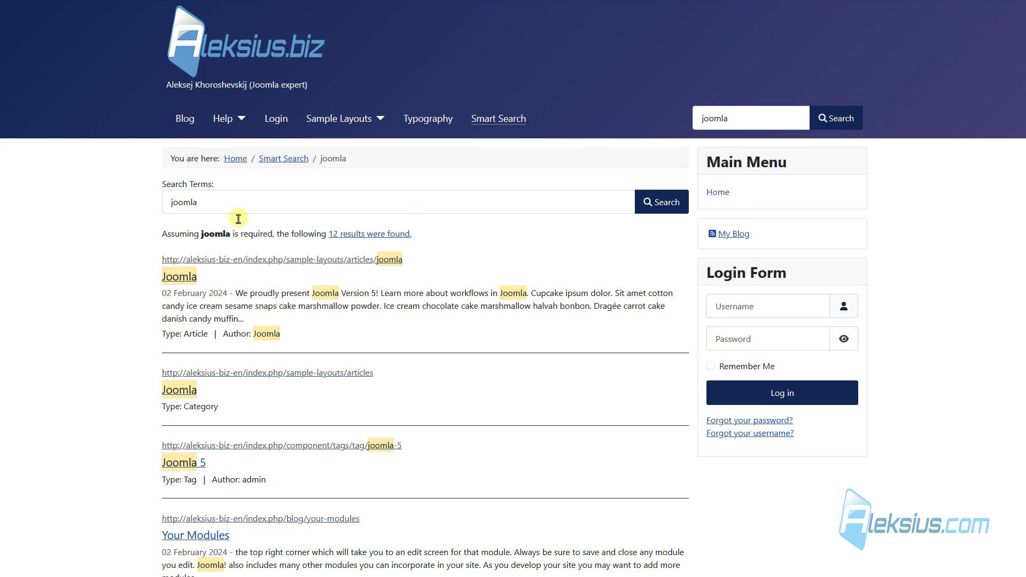
pyautogui.scroll(-5, 203, 249)
pyautogui.scroll(-12, 203, 249)
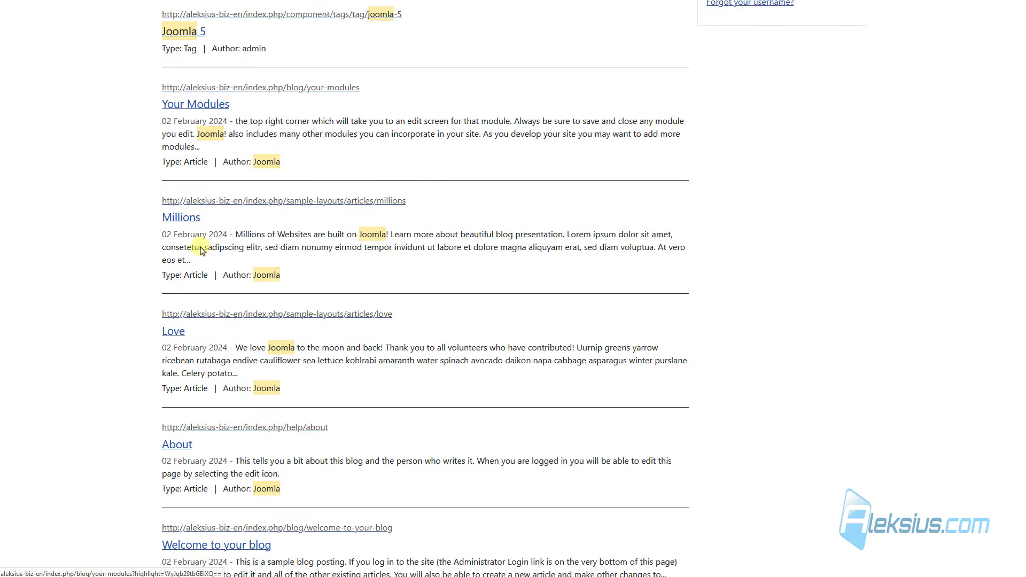
pyautogui.scroll(-3, 197, 248)
pyautogui.scroll(12, 197, 449)
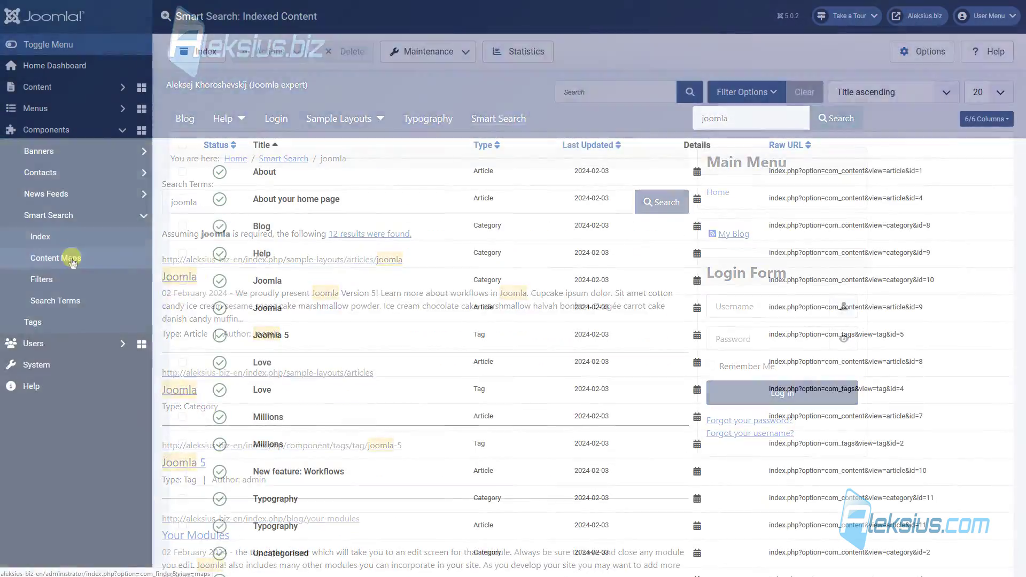
# Step: Examine the rebuilt Smart Search content maps and open the search filters list
pyautogui.click(72, 259)
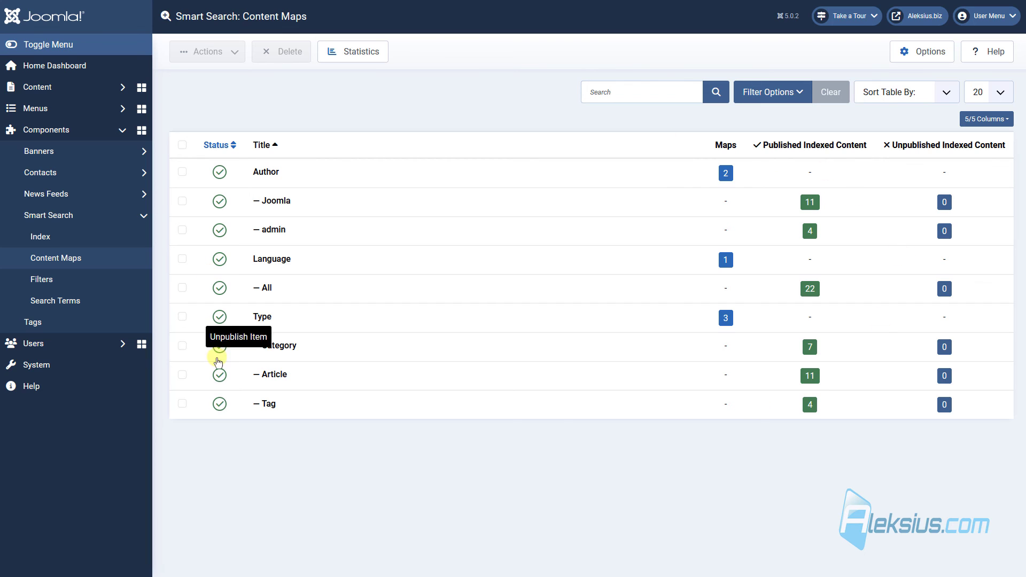
pyautogui.click(91, 282)
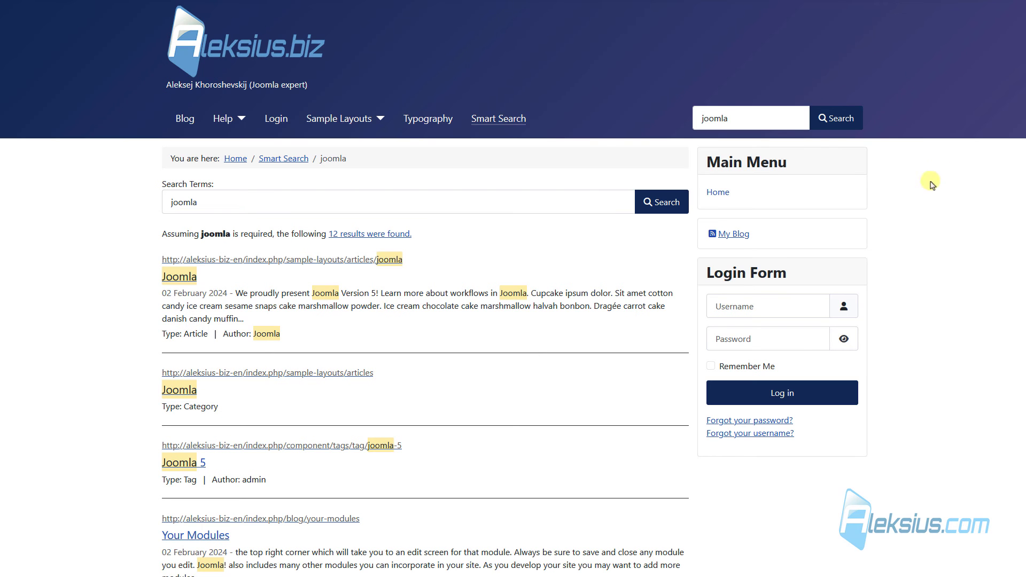
# Step: Repeat the site search for joomla and examine the results summary before a filter is applied
pyautogui.doubleClick(753, 124)
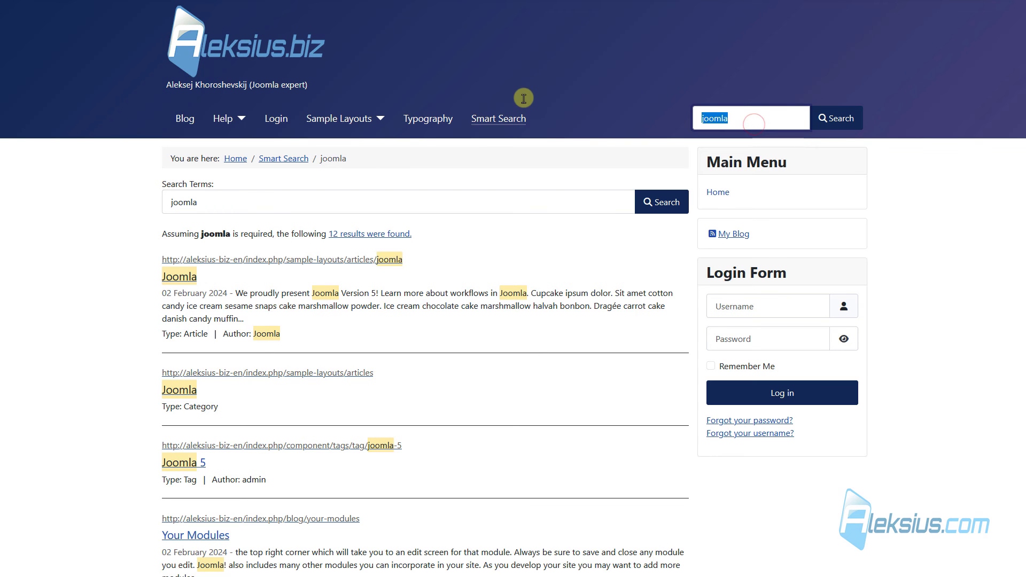
pyautogui.write('joomla')
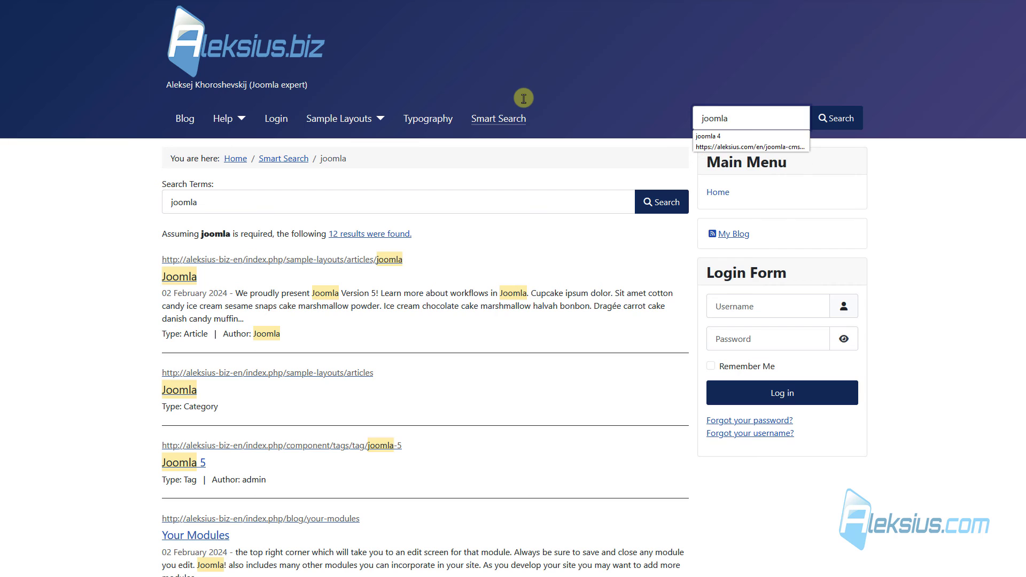
pyautogui.click(852, 120)
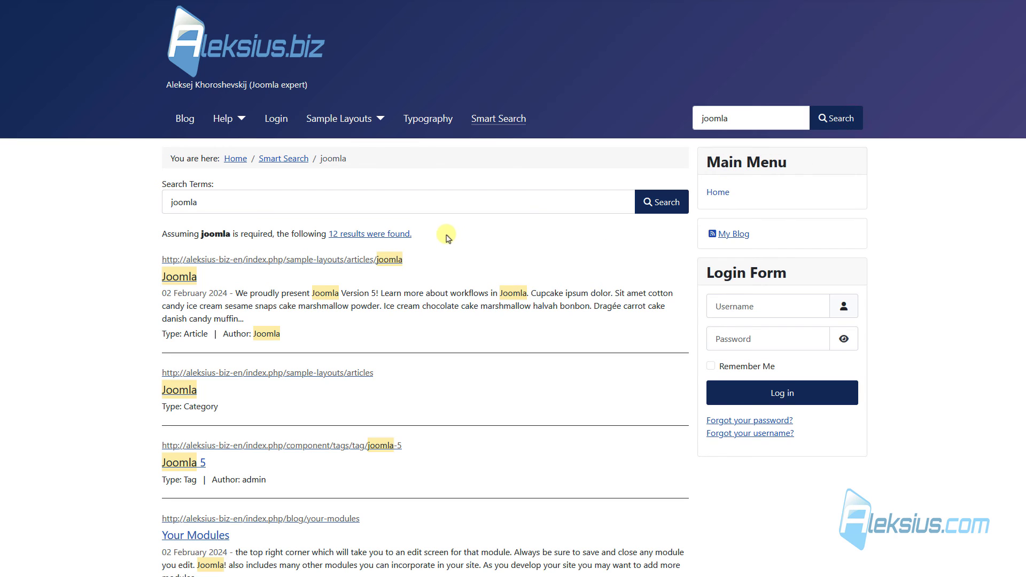
pyautogui.moveTo(445, 234); pyautogui.dragTo(285, 234)
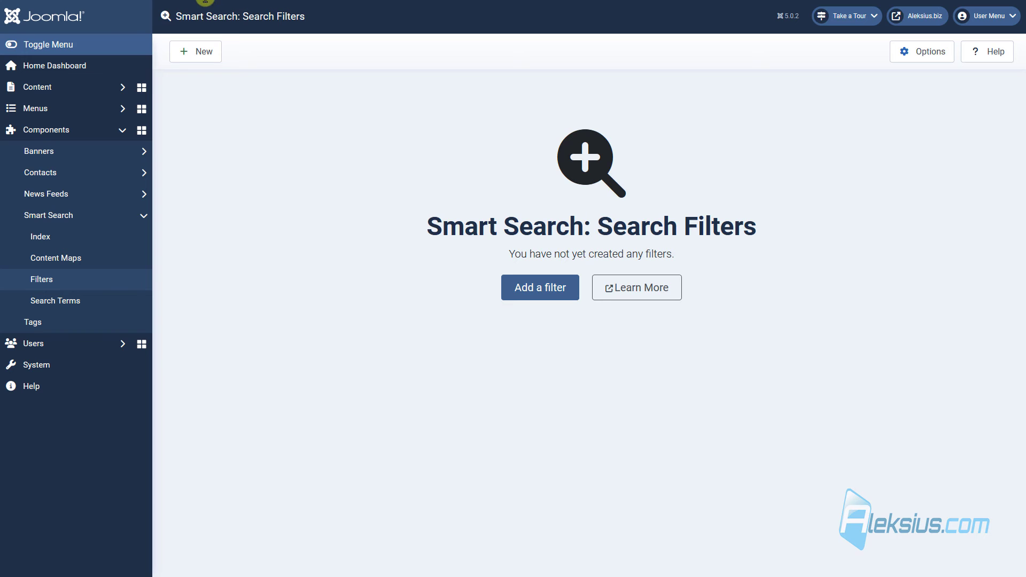
# Step: Create a search filter titled Joomla limited to the Articles type, and save and close it
pyautogui.click(530, 299)
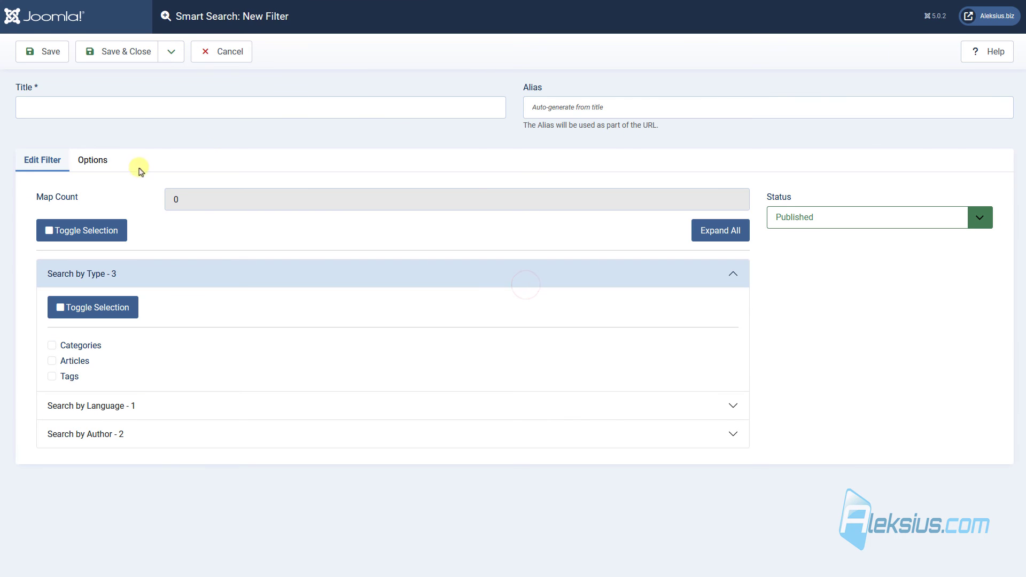
pyautogui.click(135, 112)
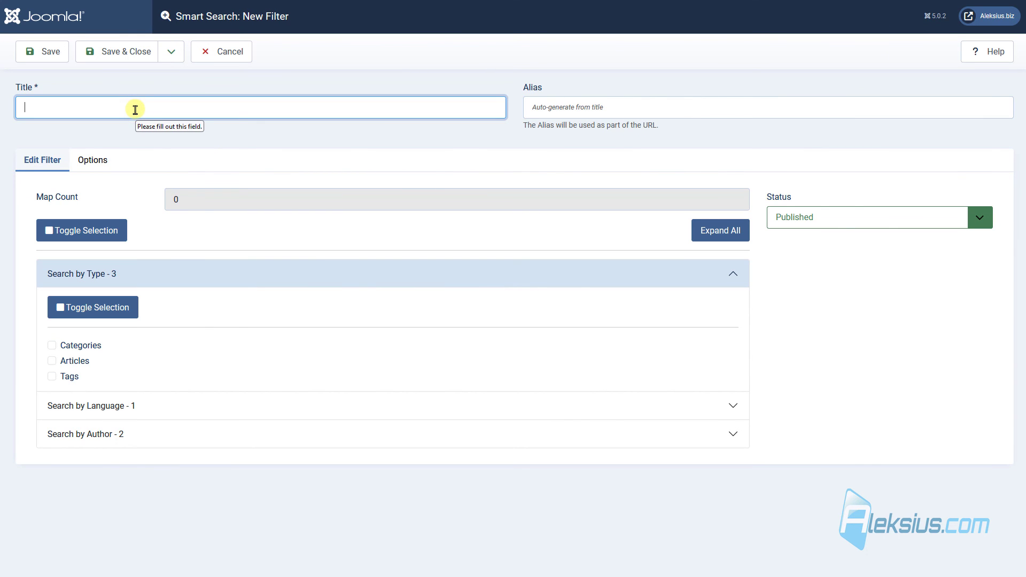
pyautogui.write('Joomla')
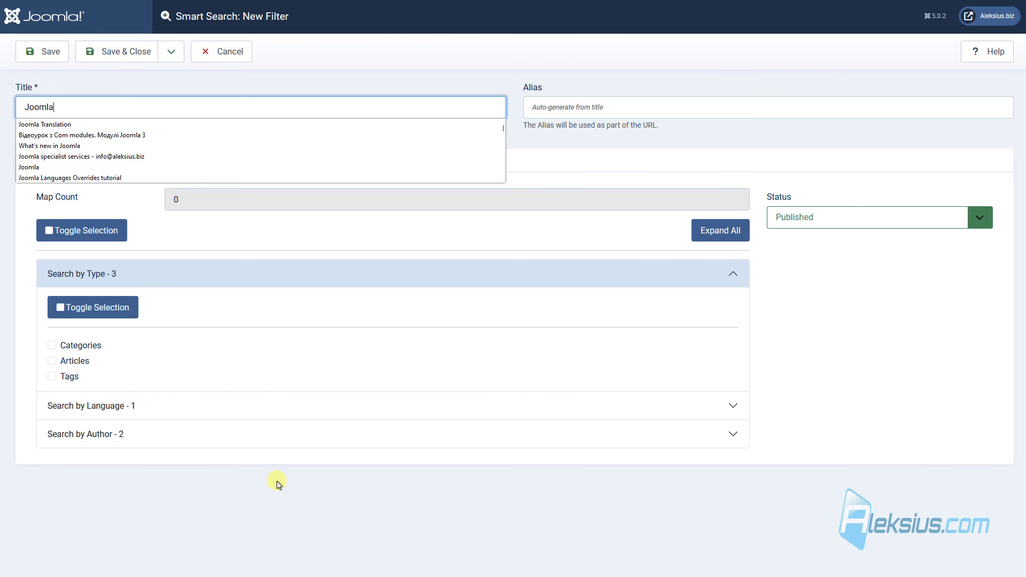
pyautogui.click(463, 390)
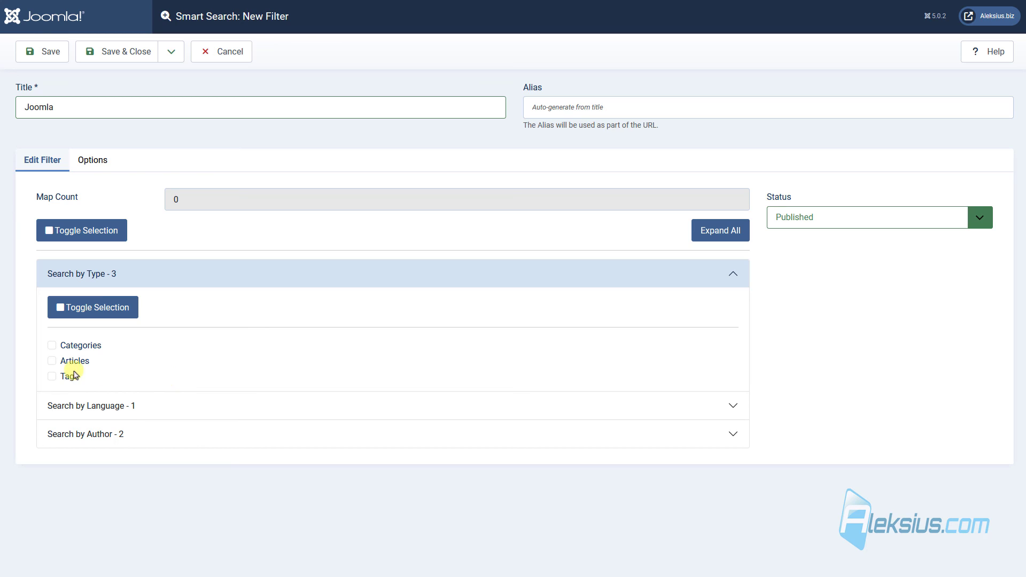
pyautogui.click(53, 361)
pyautogui.click(110, 50)
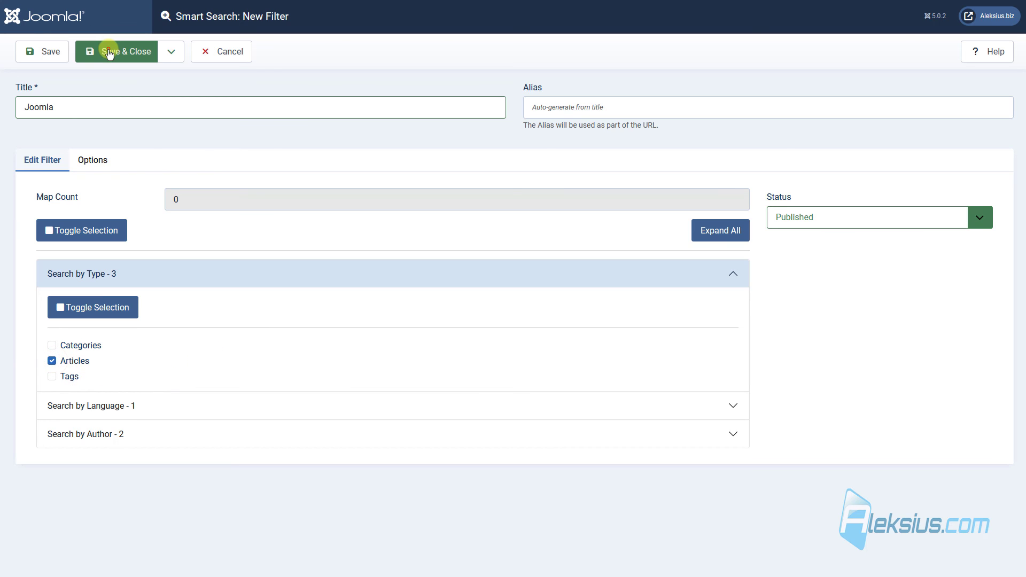
# Step: Assign the Joomla search filter to the Smart Search site module and save the module
pyautogui.click(54, 369)
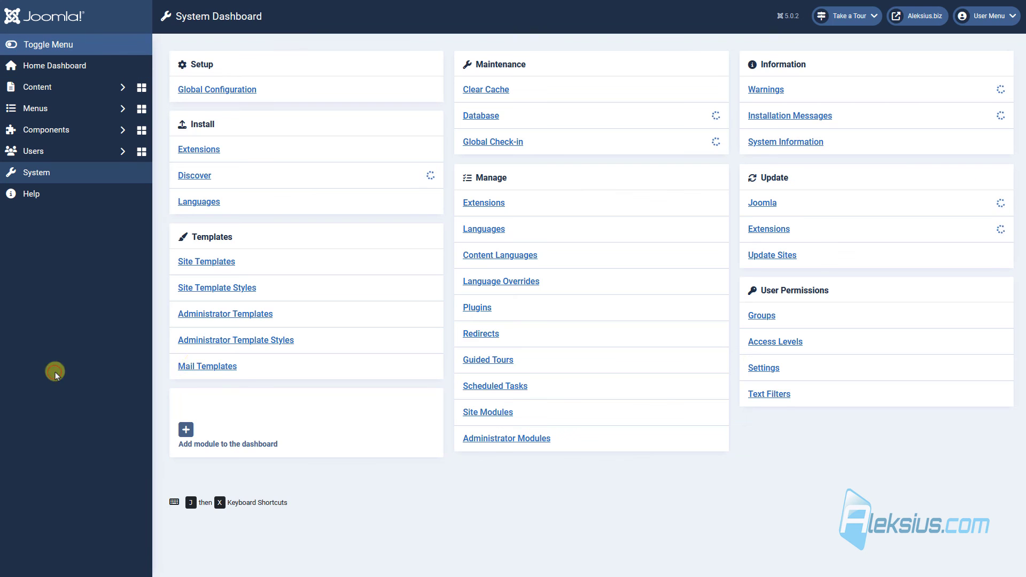
pyautogui.click(488, 412)
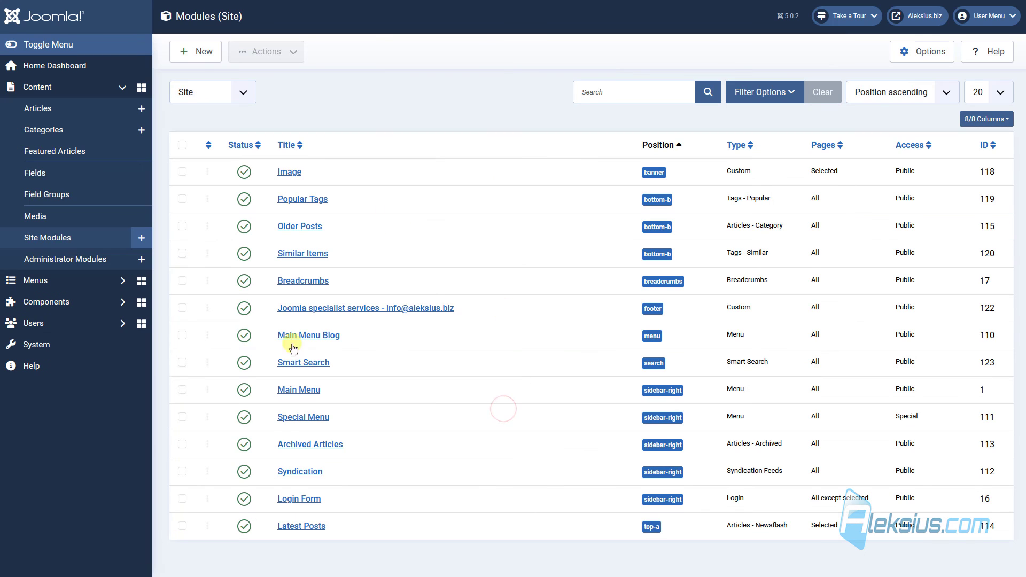
pyautogui.click(314, 362)
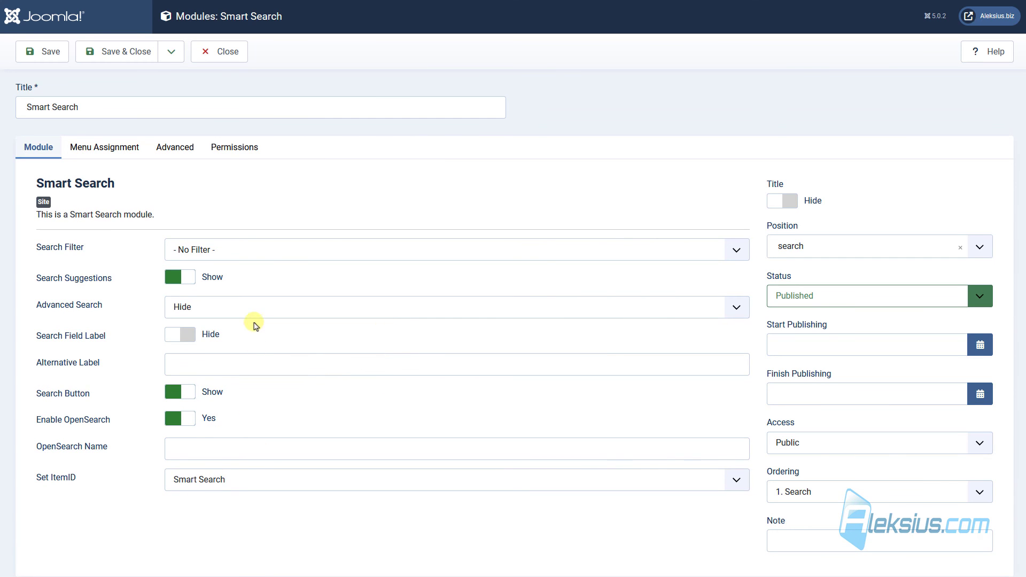
pyautogui.click(251, 250)
pyautogui.click(235, 288)
pyautogui.click(49, 59)
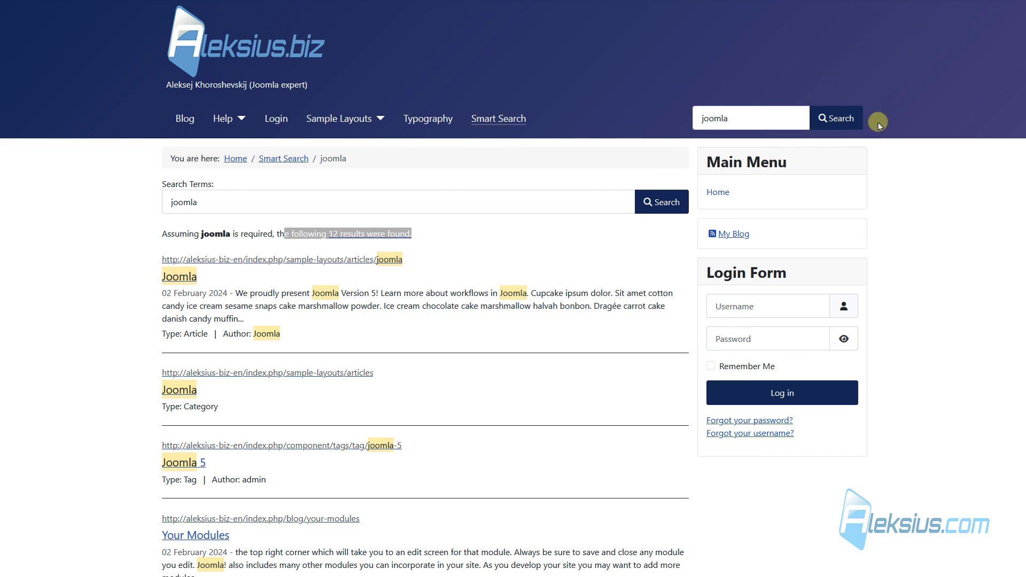
# Step: Search for joomla through the site's header search module and examine the results summary with the filter applied
pyautogui.click(759, 120)
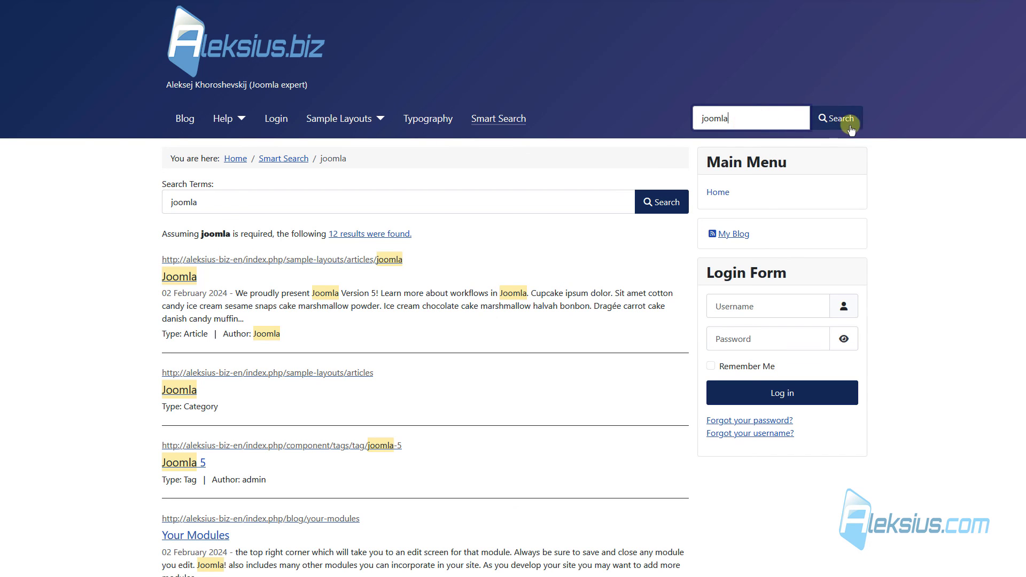
pyautogui.click(849, 119)
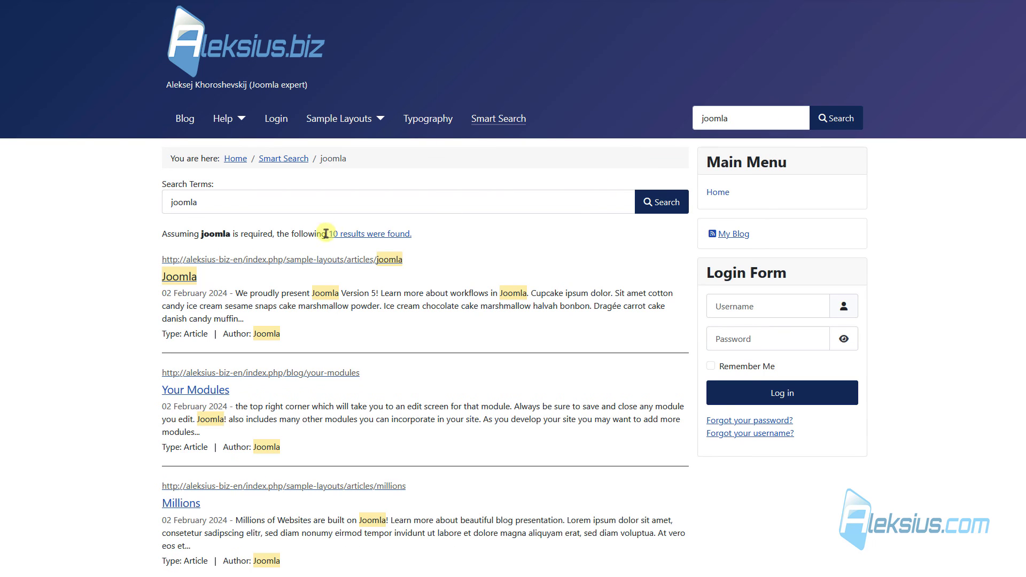
pyautogui.moveTo(433, 233); pyautogui.dragTo(331, 244)
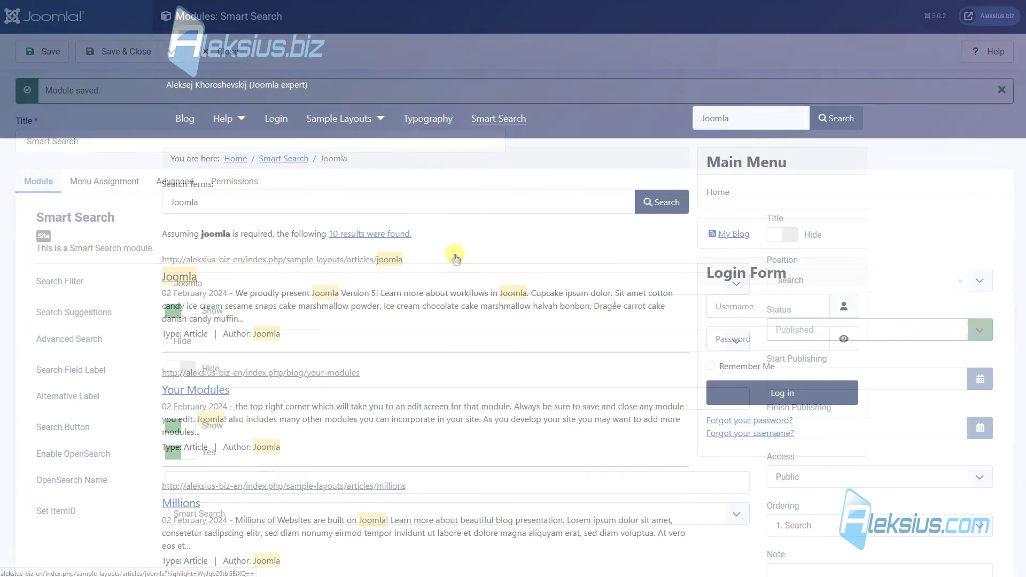
# Step: Search for Joomla from the site's Smart Search menu page and examine its results summary for comparison
pyautogui.click(497, 119)
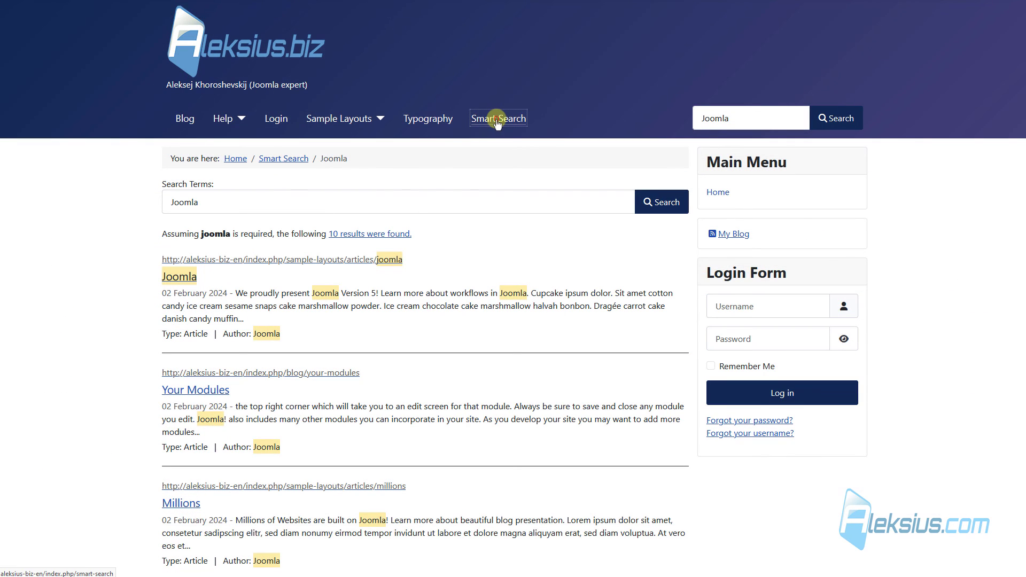
pyautogui.click(229, 208)
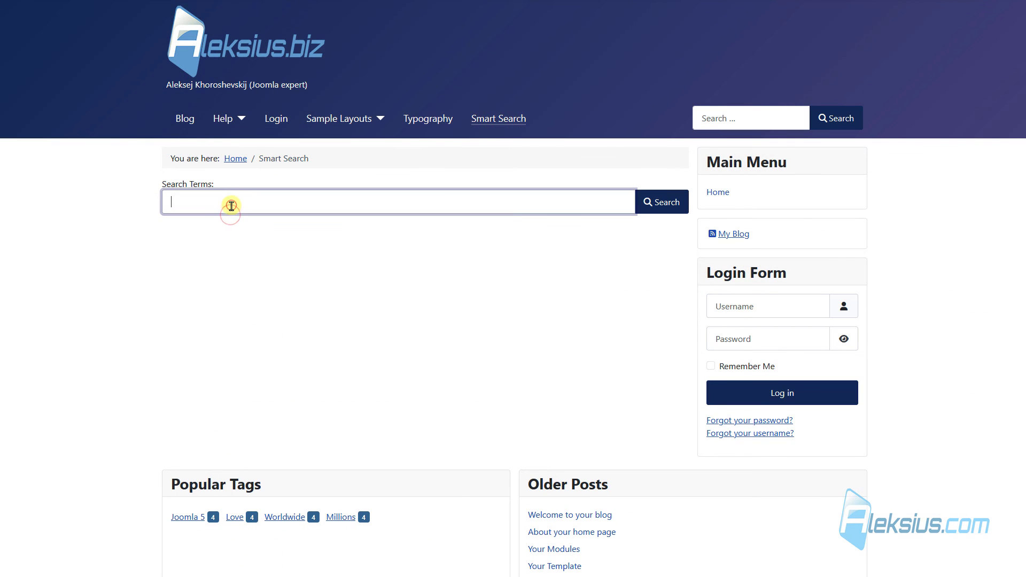
pyautogui.write('Joomla')
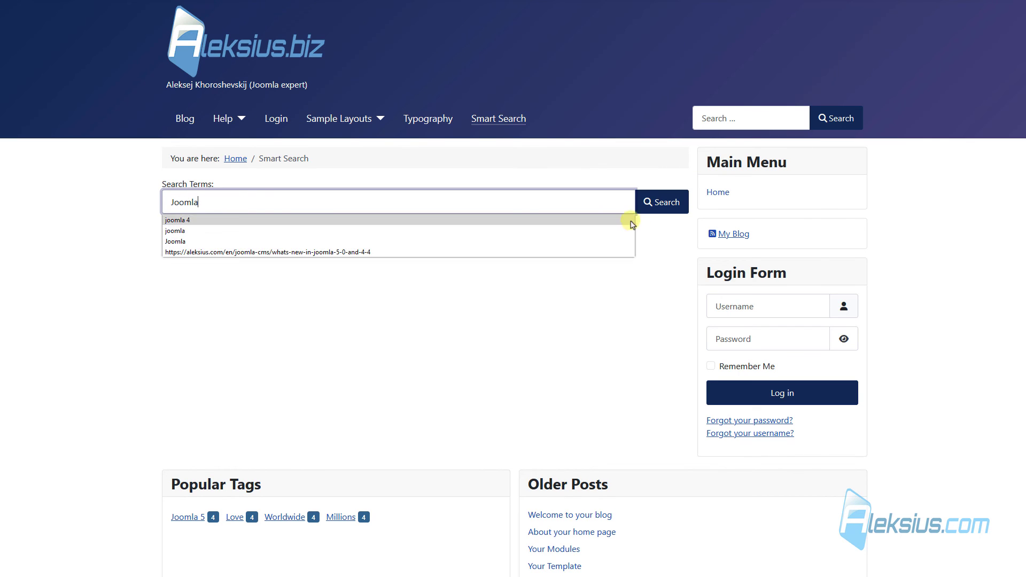
pyautogui.press('Return')
pyautogui.moveTo(433, 229); pyautogui.dragTo(325, 236)
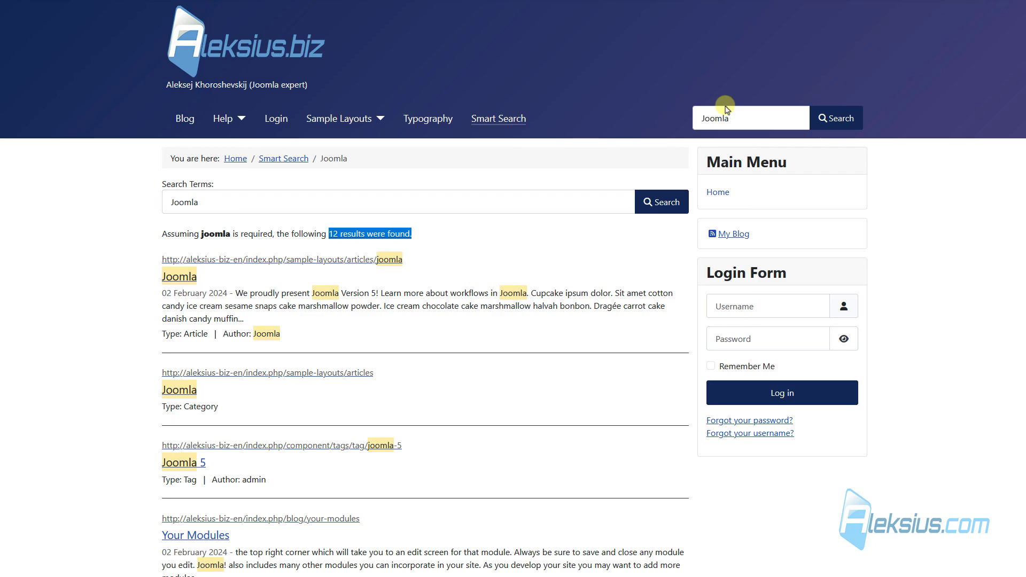
pyautogui.click(415, 51)
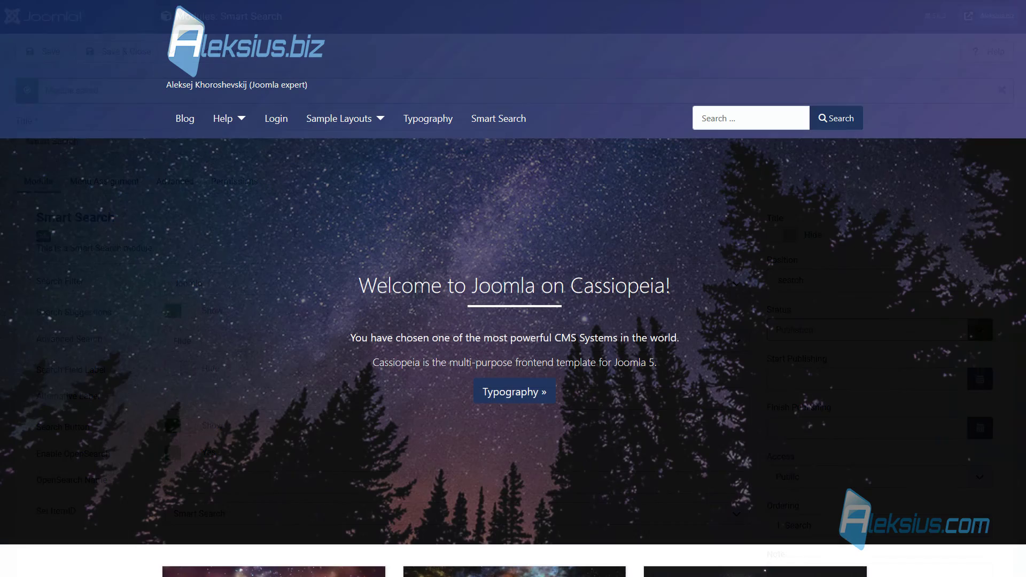